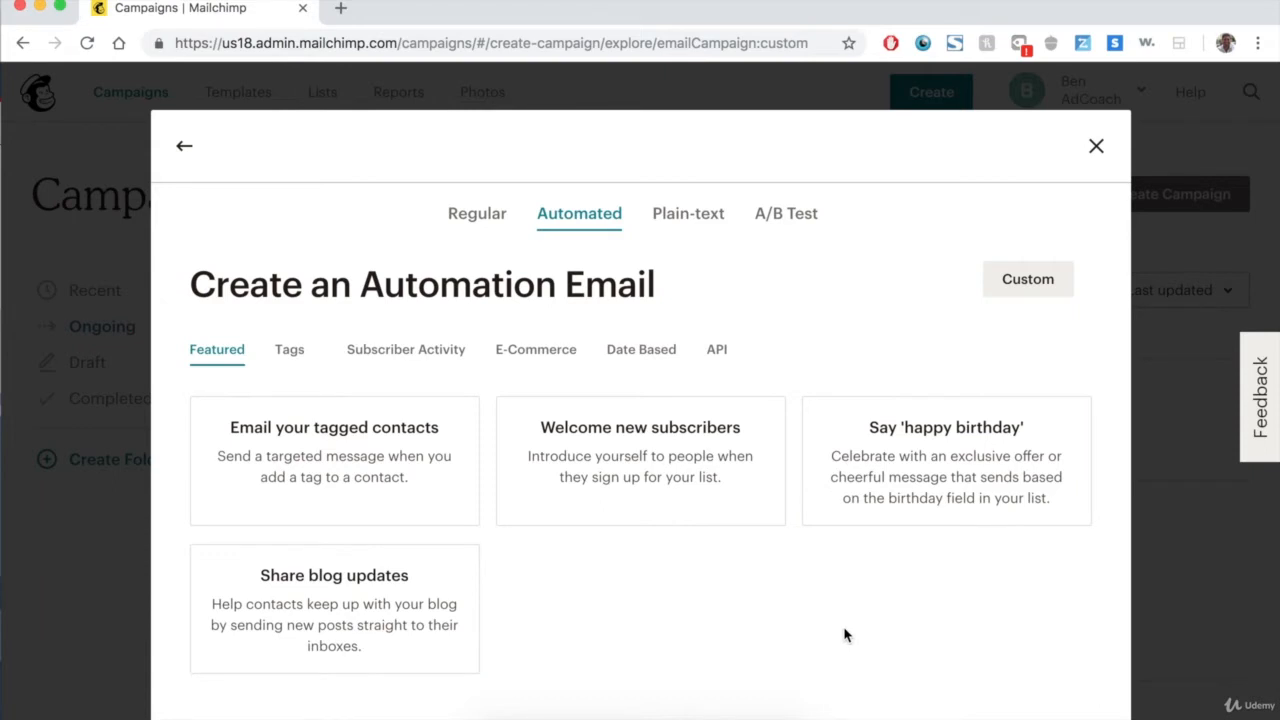
# Start a Welcome new subscribers automation and name the campaign Welcome Drip Campaign Jan '19.
pyautogui.click(711, 477)
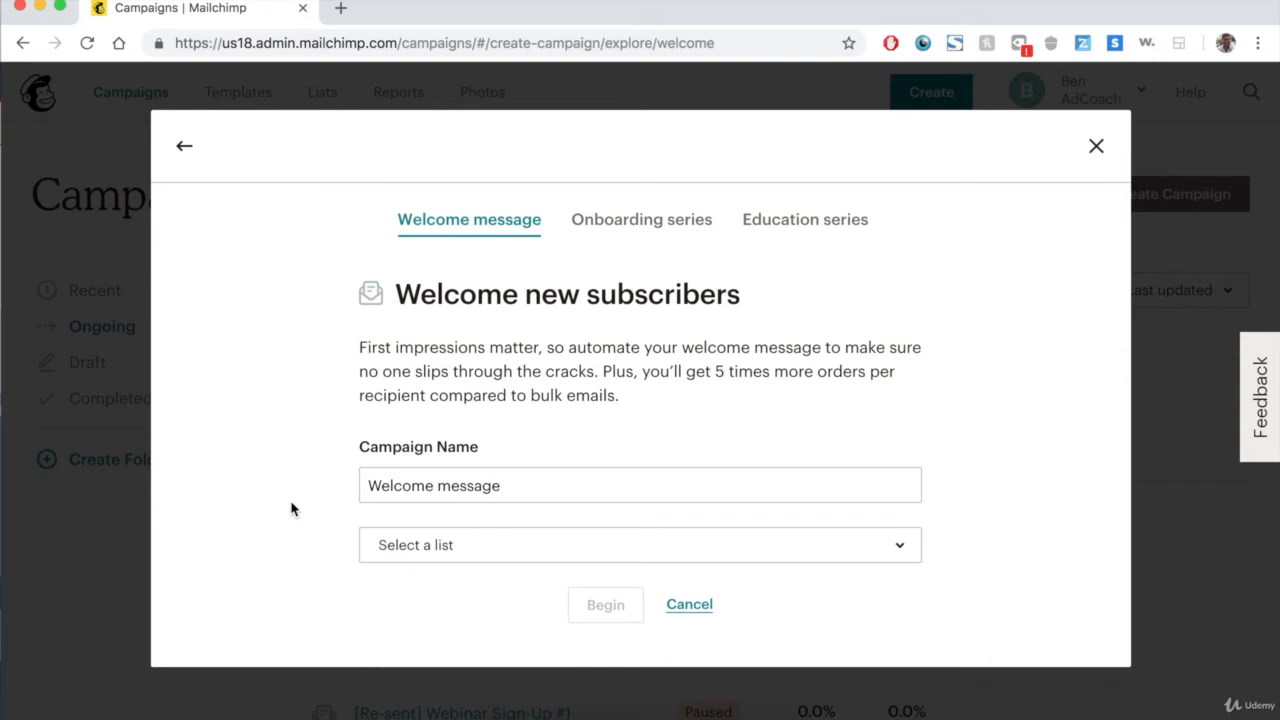
pyautogui.tripleClick(477, 486)
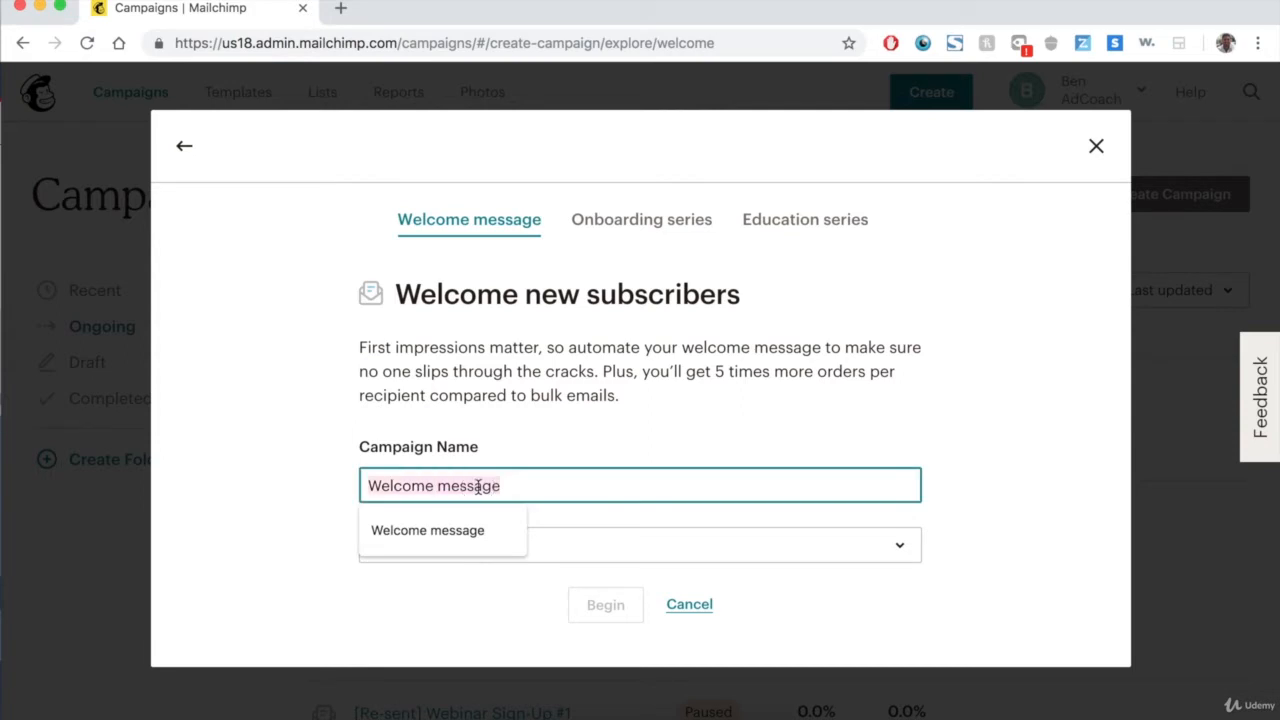
pyautogui.doubleClick(460, 484)
pyautogui.write('Drip Campaign J')
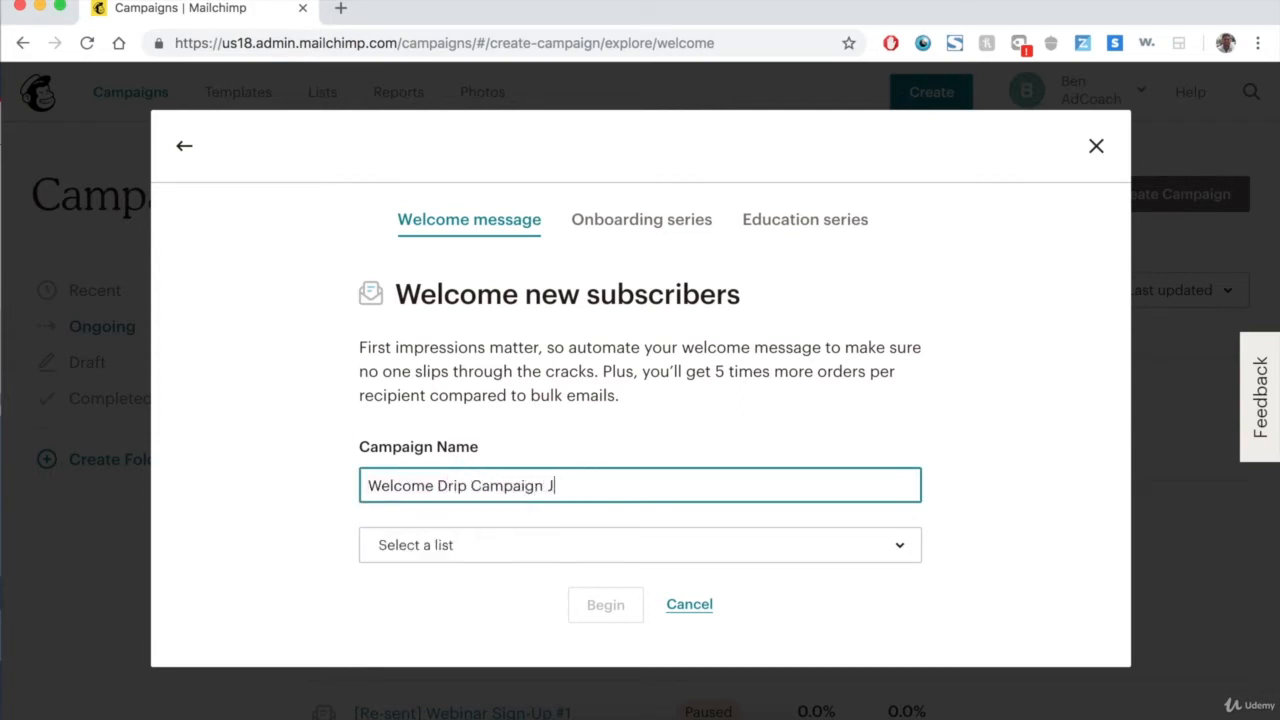
pyautogui.write("an '19")
# Choose the Drip Campaign List Jan '19 list and begin the automation.
pyautogui.click(510, 558)
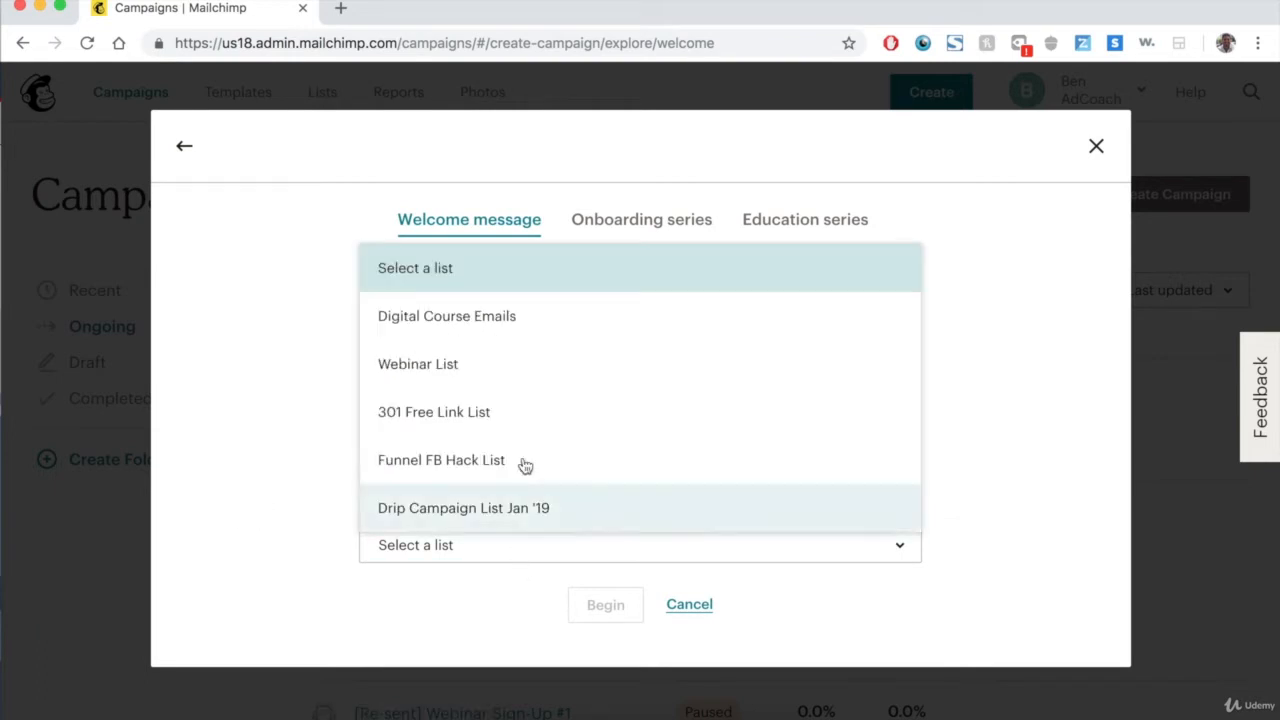
pyautogui.click(575, 525)
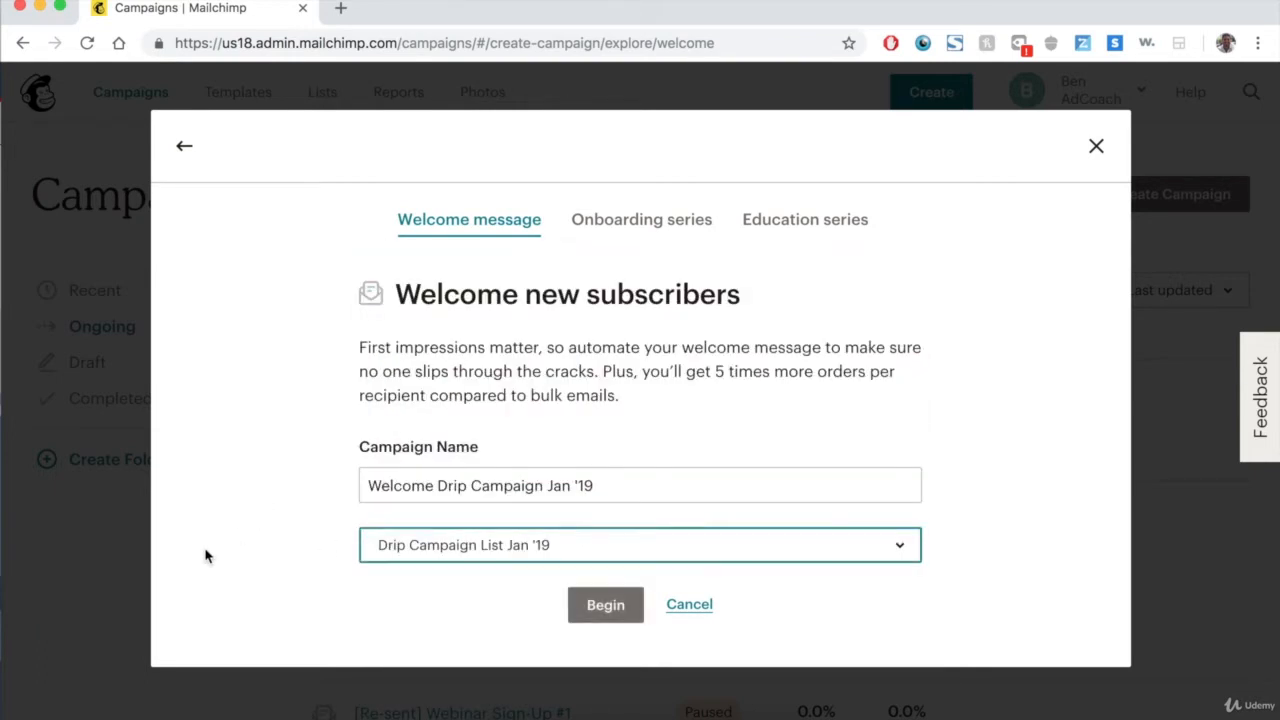
pyautogui.click(591, 606)
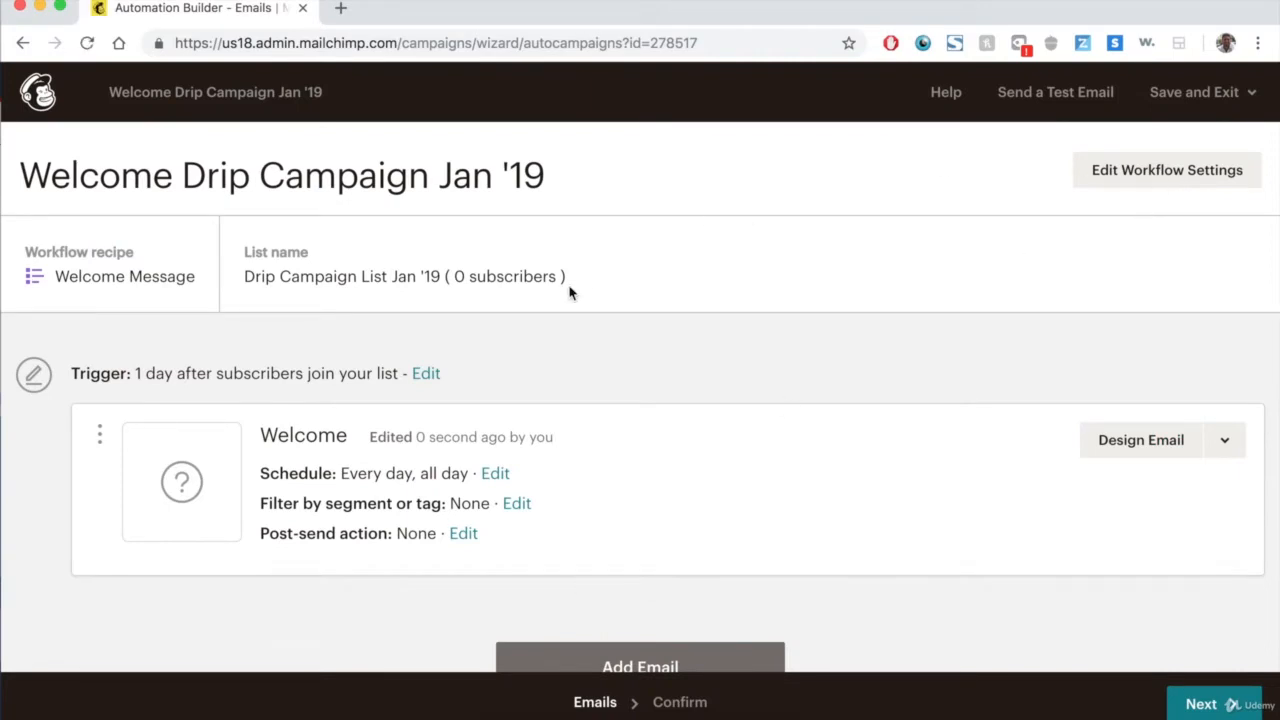
# Edit the trigger to send immediately and also when subscribers are imported, then update it.
pyautogui.scroll(-1, 314, 505)
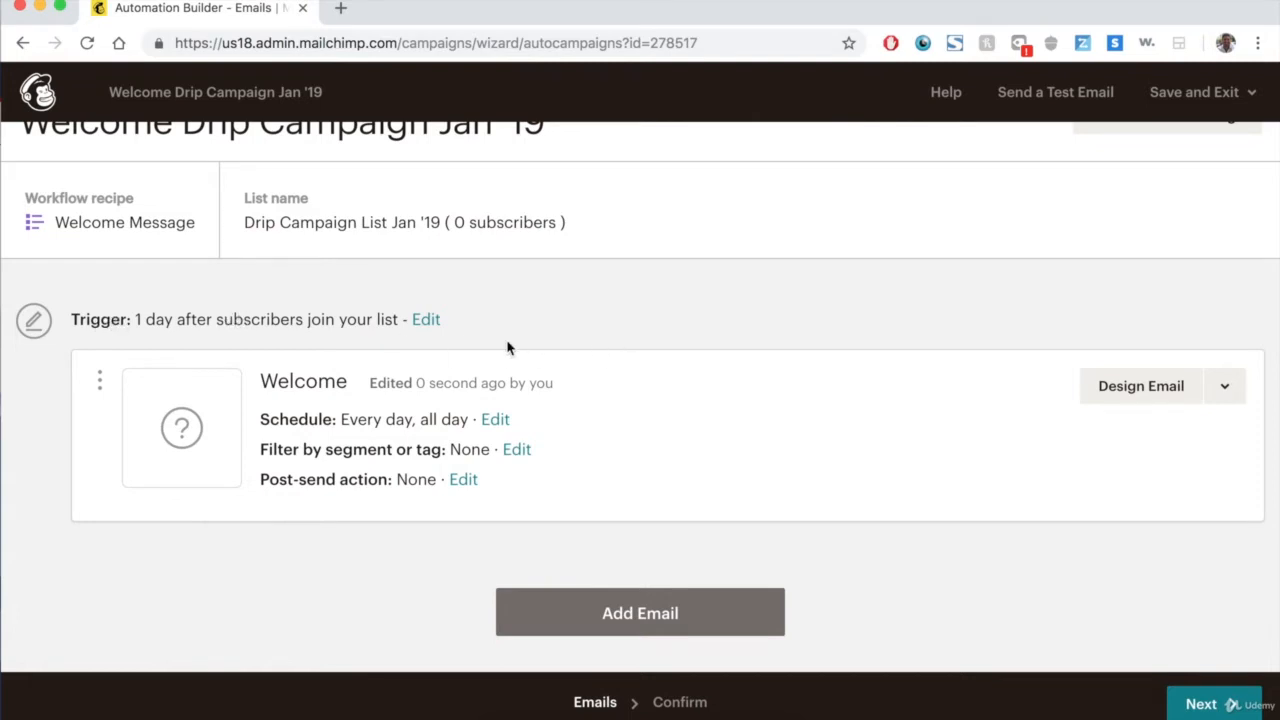
pyautogui.click(426, 320)
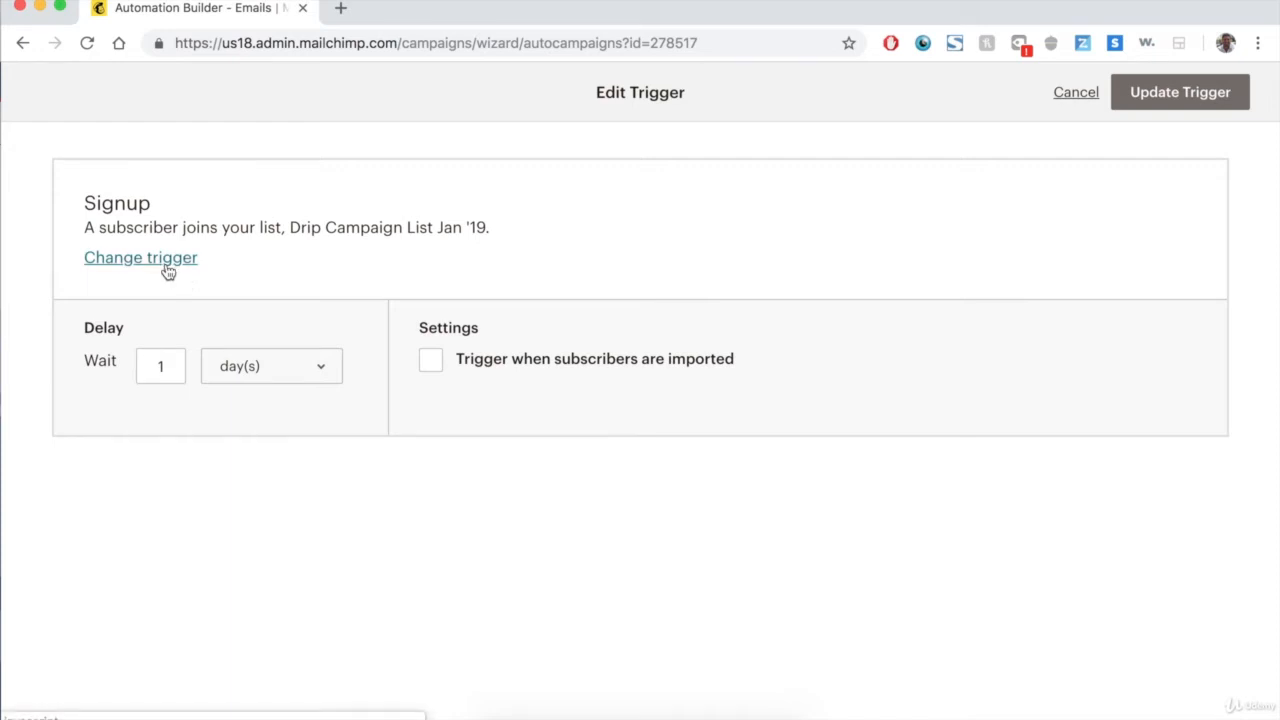
pyautogui.click(421, 366)
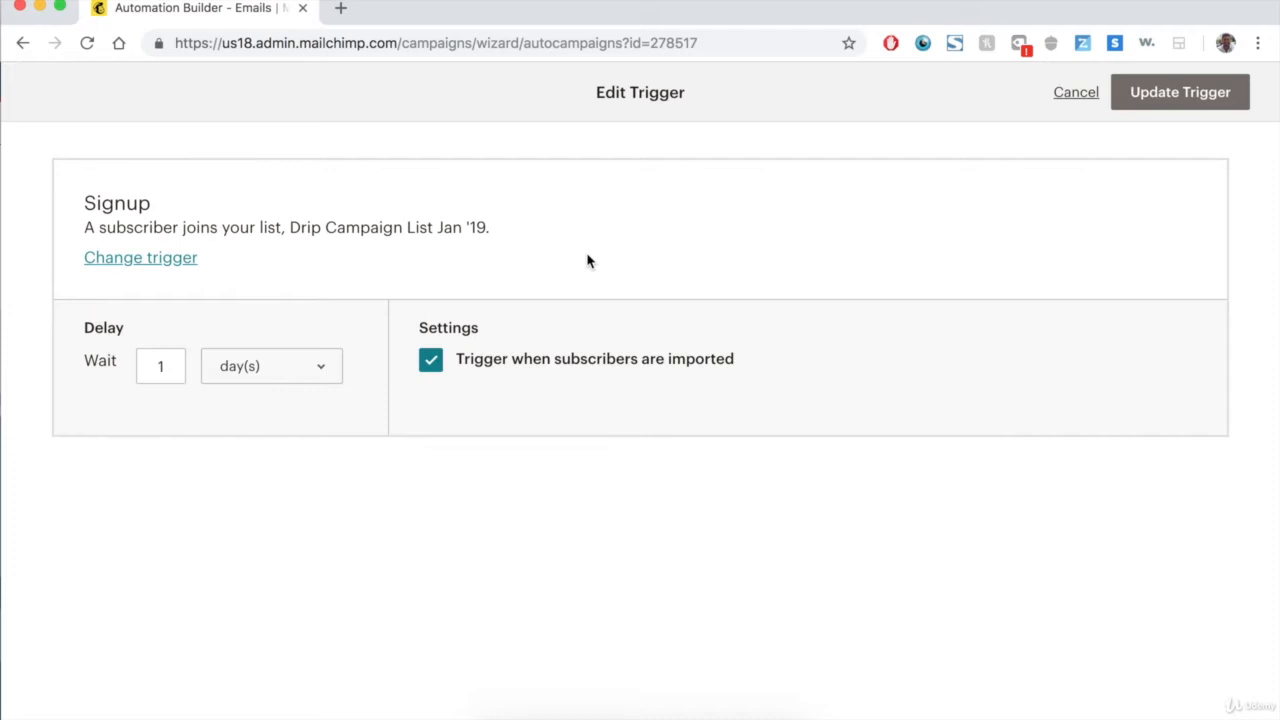
pyautogui.click(306, 366)
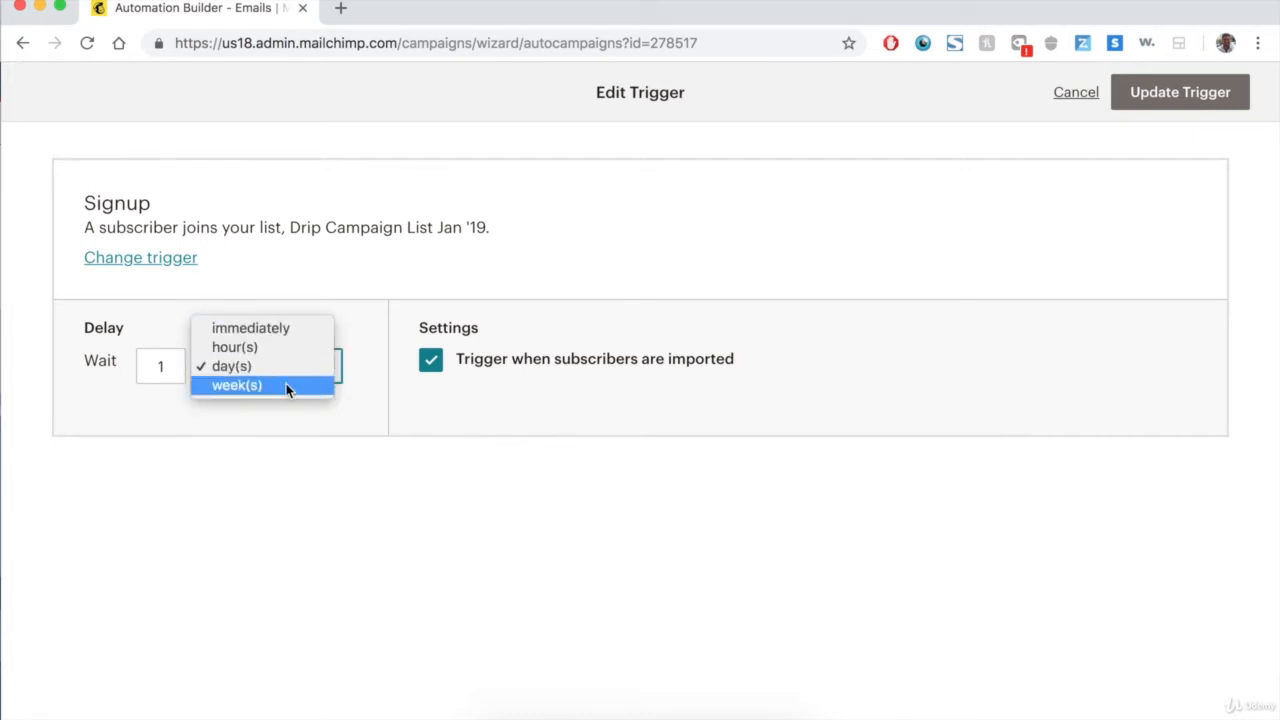
pyautogui.click(298, 330)
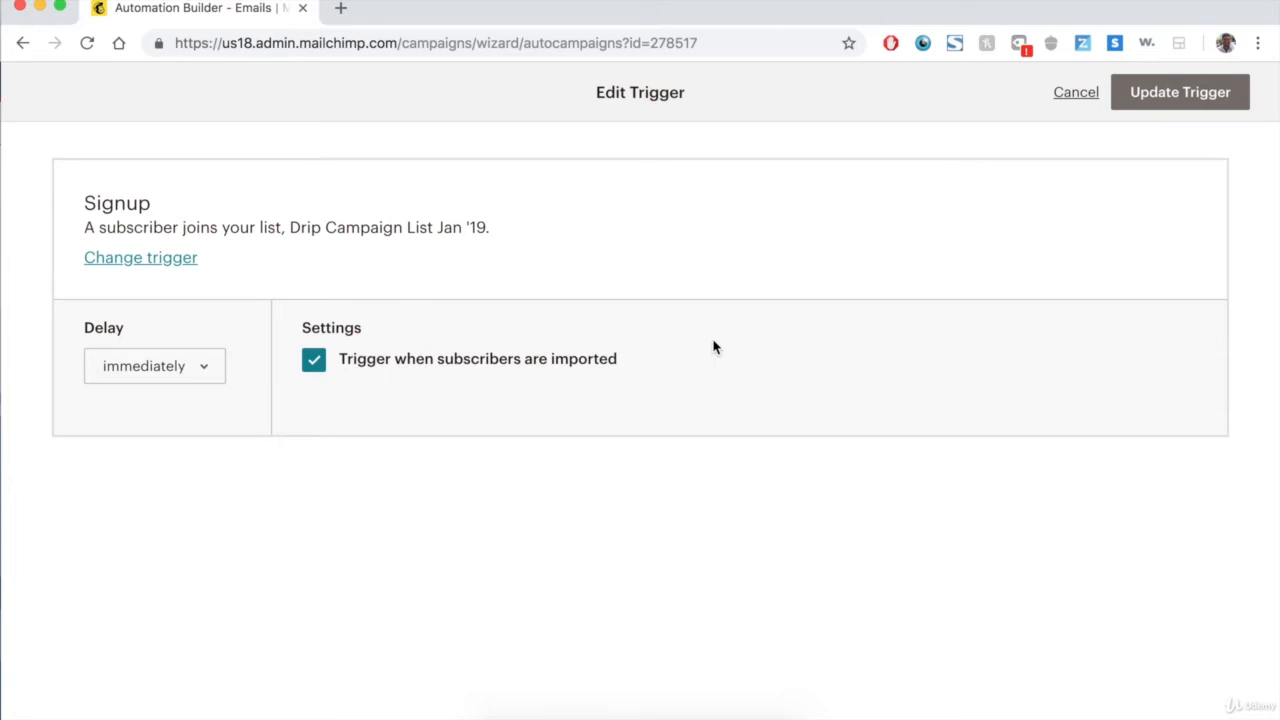
pyautogui.click(1218, 93)
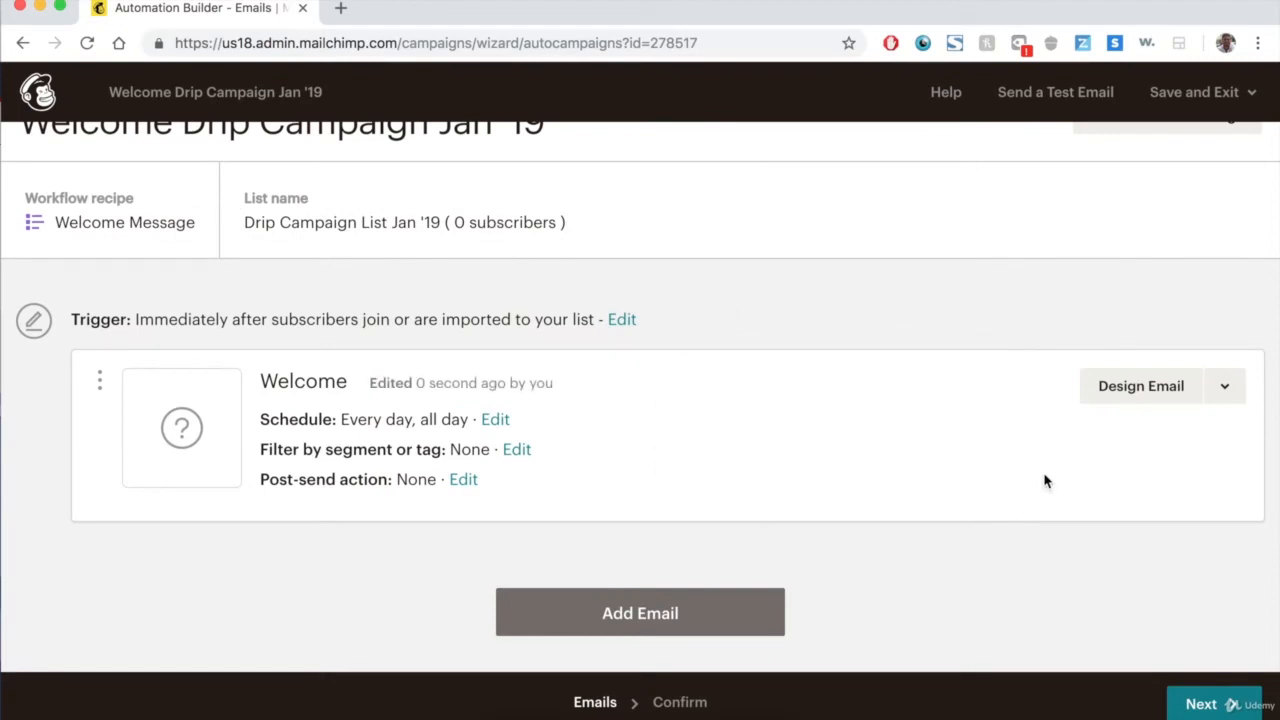
# Open the welcome email's setup and rename the email Drip Email #1.
pyautogui.click(1133, 392)
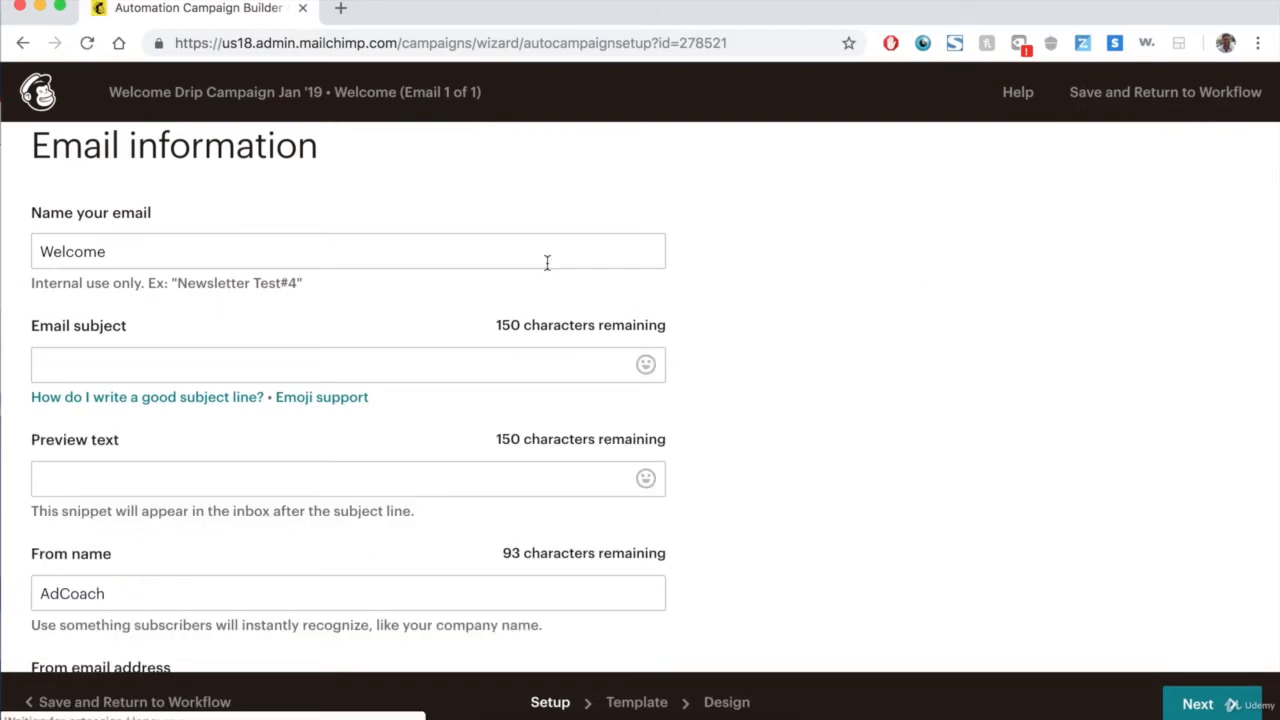
pyautogui.doubleClick(547, 263)
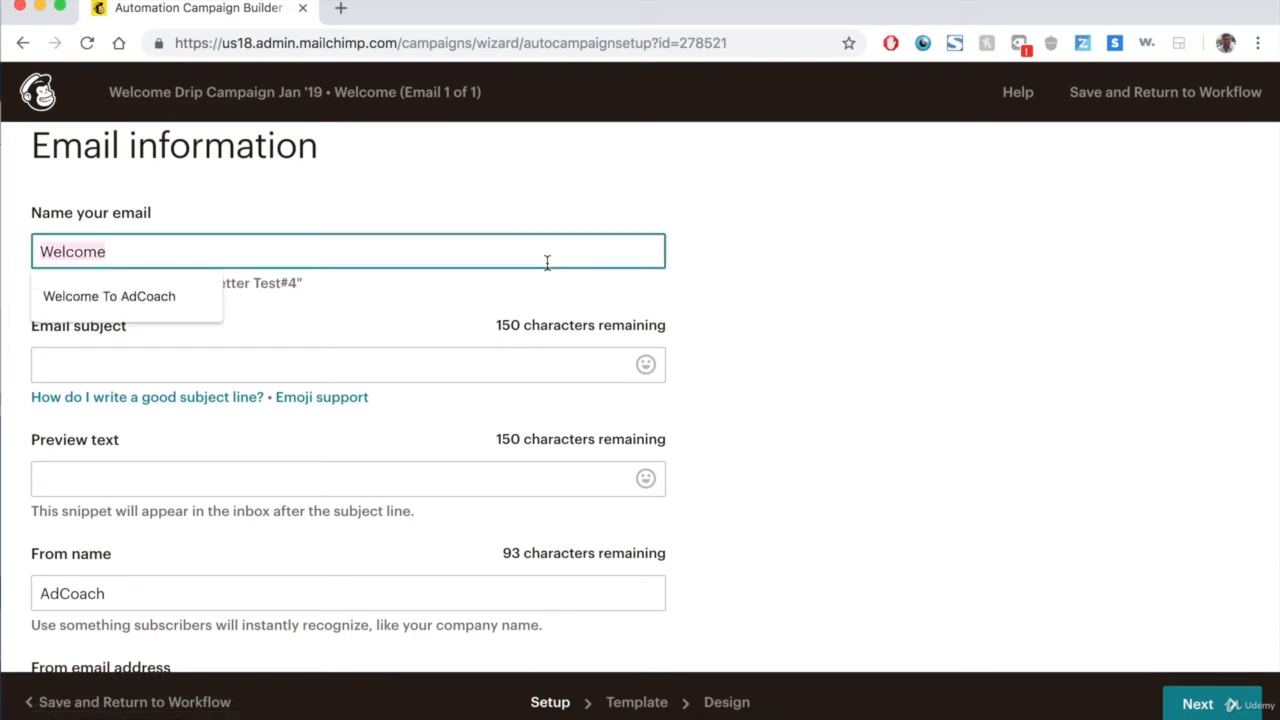
pyautogui.click(796, 264)
pyautogui.click(183, 245)
pyautogui.press('BackSpace')
pyautogui.press('BackSpace')
pyautogui.press('BackSpace')
pyautogui.press('BackSpace')
pyautogui.press('BackSpace')
pyautogui.press('BackSpace')
pyautogui.press('BackSpace')
pyautogui.write('Drip Email #1')
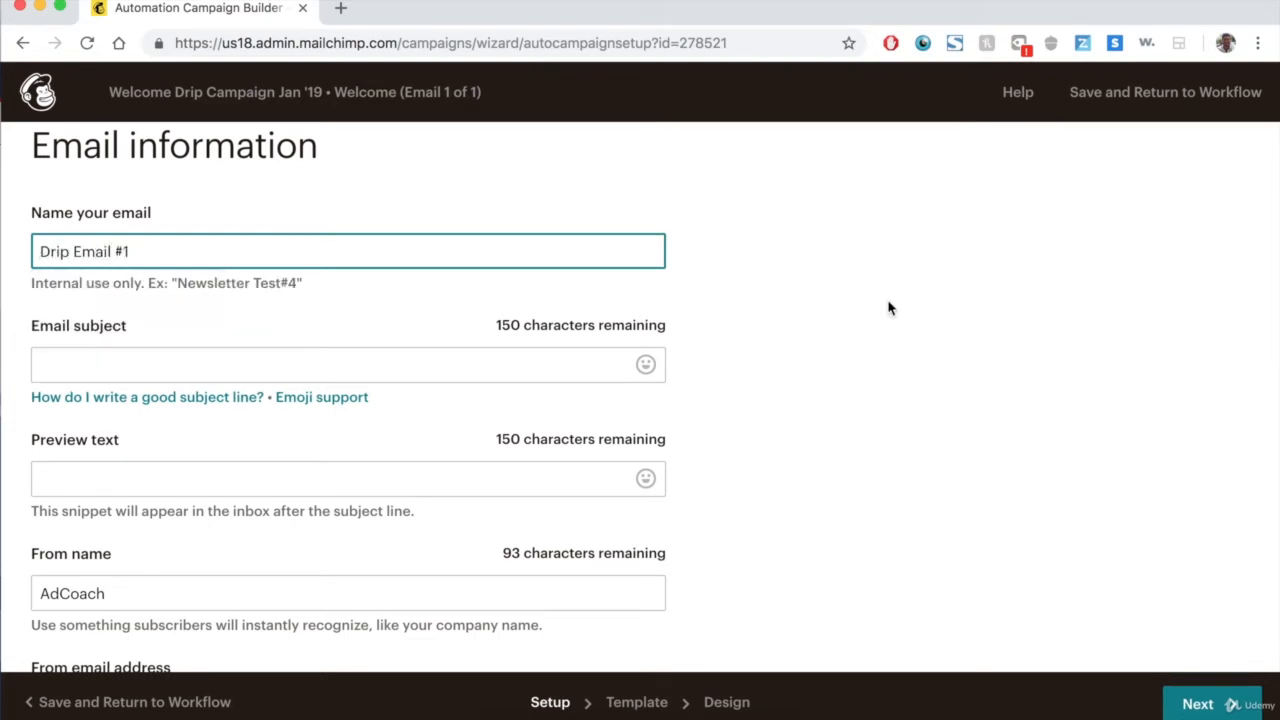
pyautogui.click(890, 308)
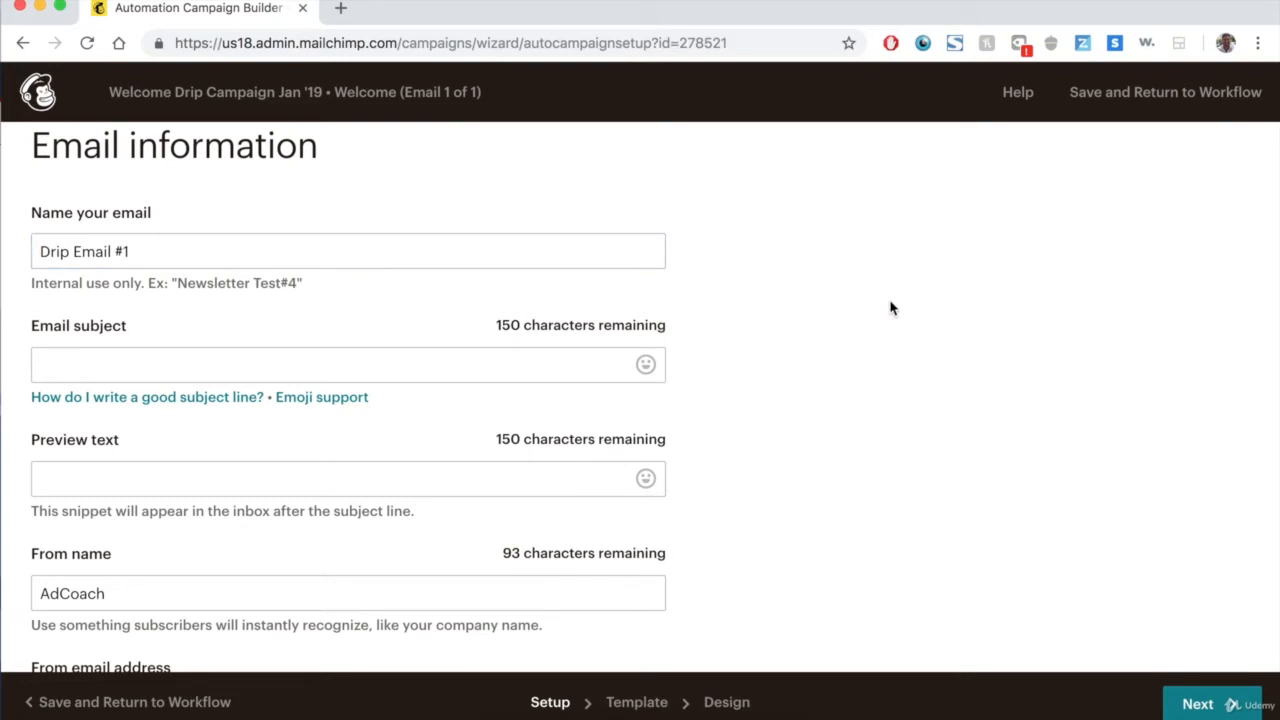
# Set the email subject to Welcome To AdCoach - Learn About Us.
pyautogui.click(466, 372)
pyautogui.write('Welcome ')
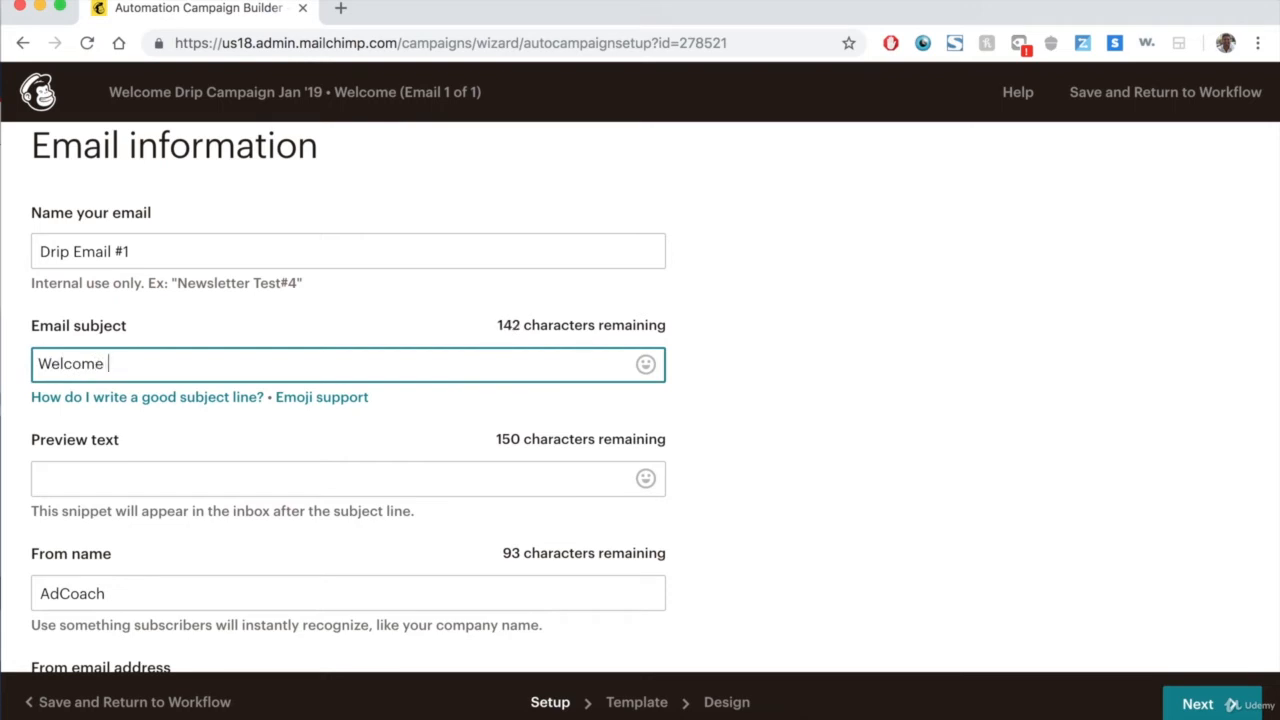
pyautogui.write('To AdCoach - Learn About Us')
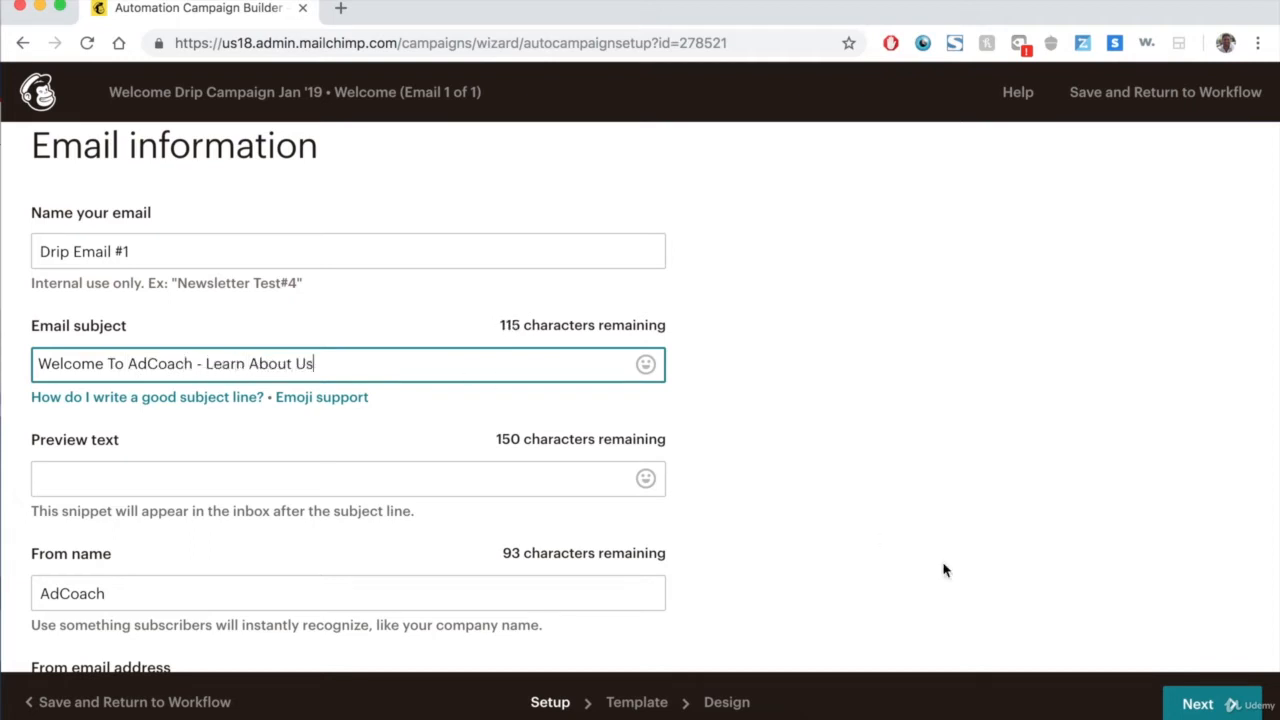
# Copy the subject into the preview text field and continue to template selection.
pyautogui.click(457, 472)
pyautogui.scroll(-3, 966, 354)
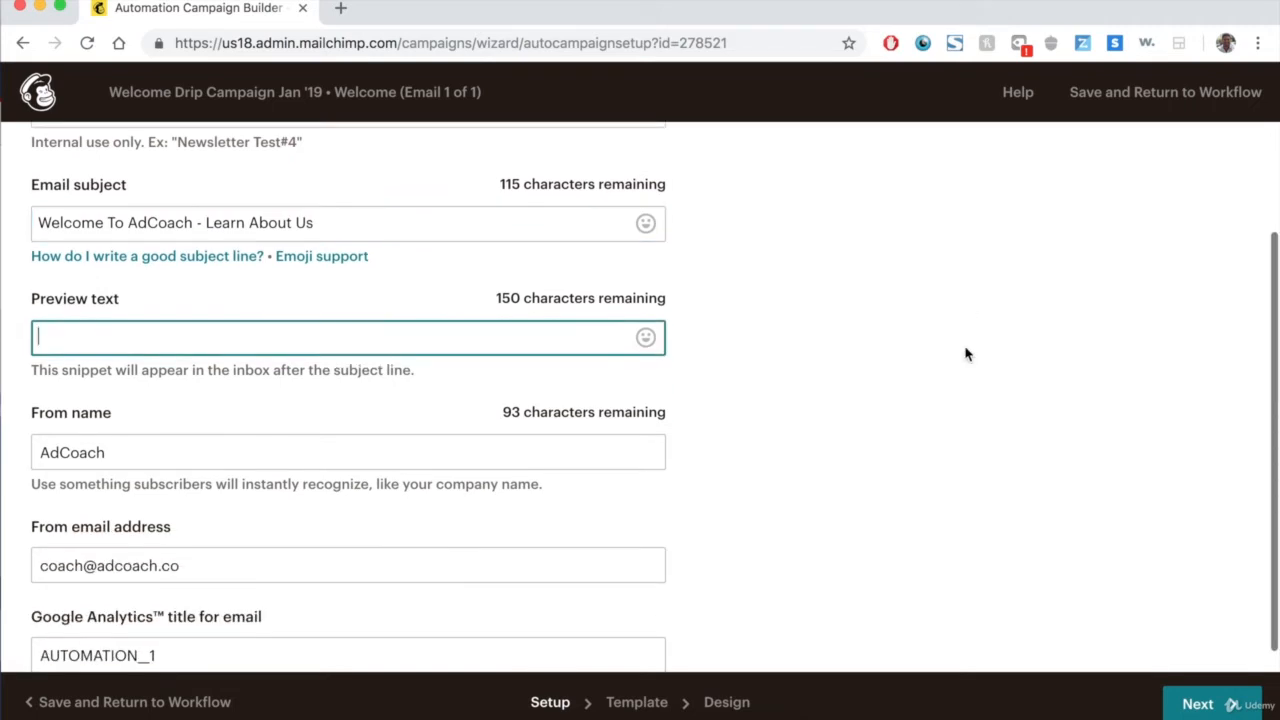
pyautogui.tripleClick(408, 221)
pyautogui.press('super+c')
pyautogui.click(419, 342)
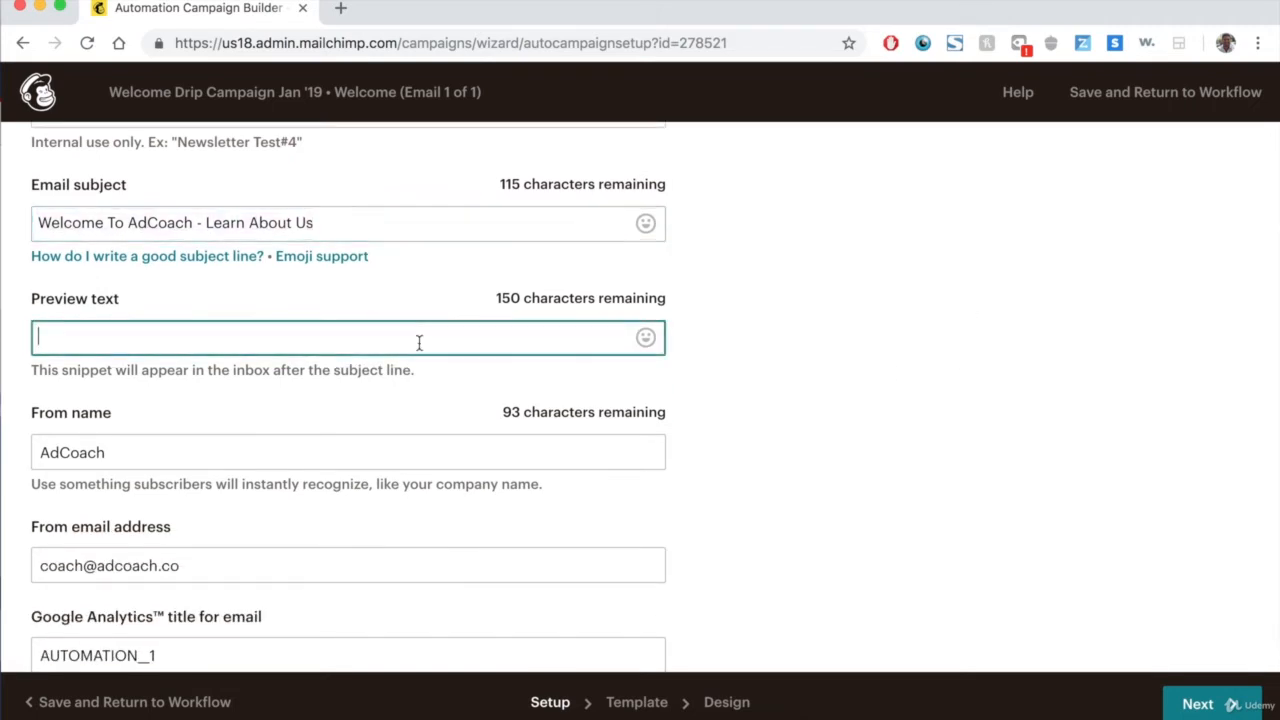
pyautogui.press('super+v')
pyautogui.click(883, 320)
pyautogui.scroll(-1, 883, 320)
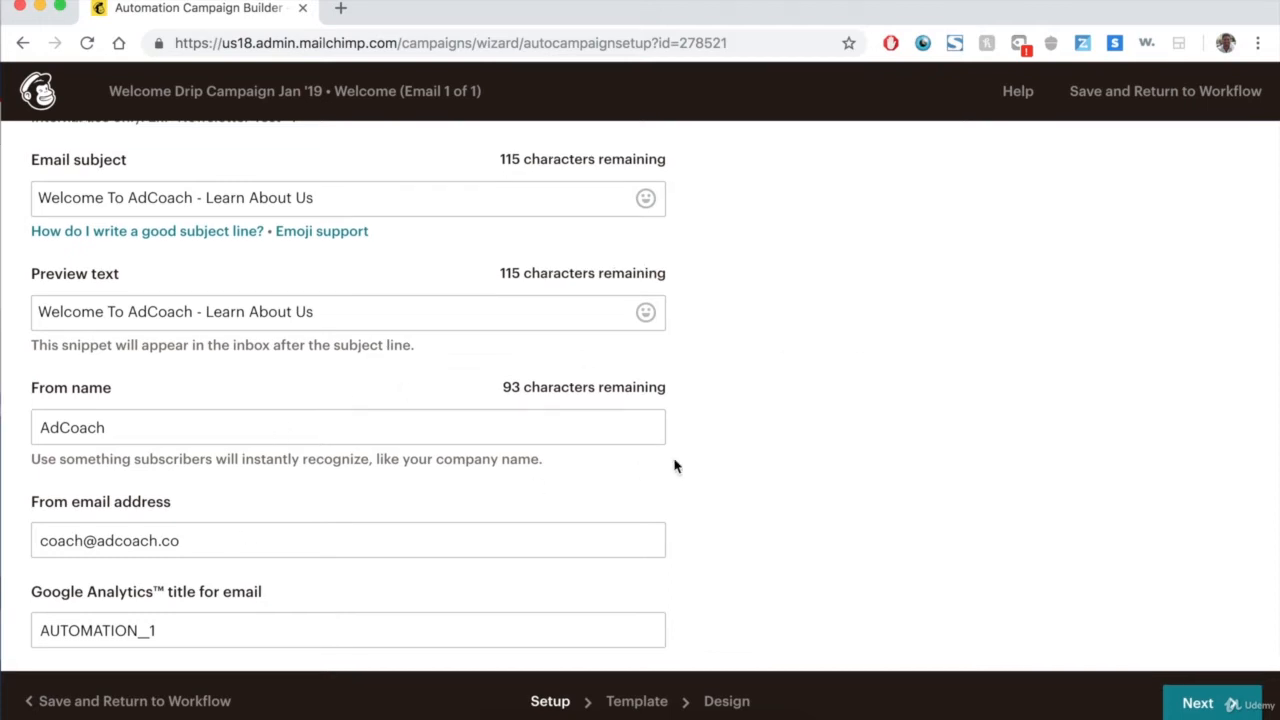
pyautogui.scroll(2, 674, 466)
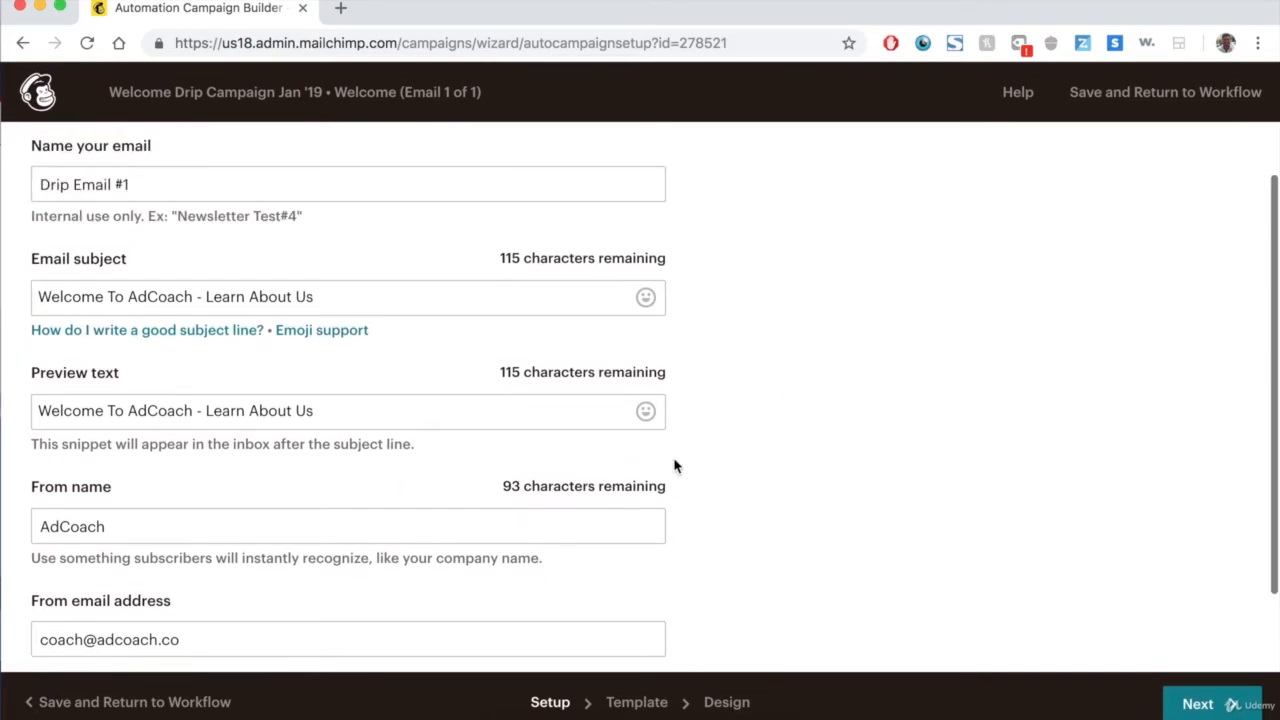
pyautogui.click(1234, 704)
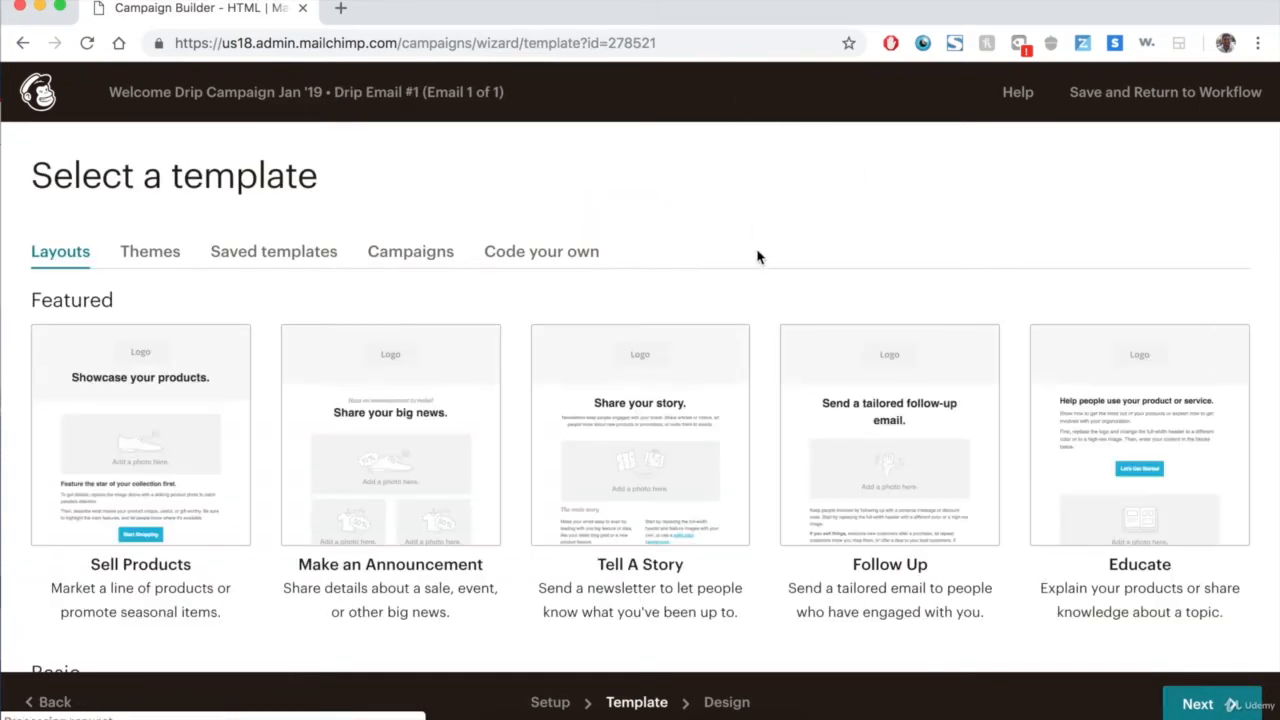
# Browse the template layouts, themes and recently sent campaigns for a suitable email design.
pyautogui.scroll(-10, 757, 257)
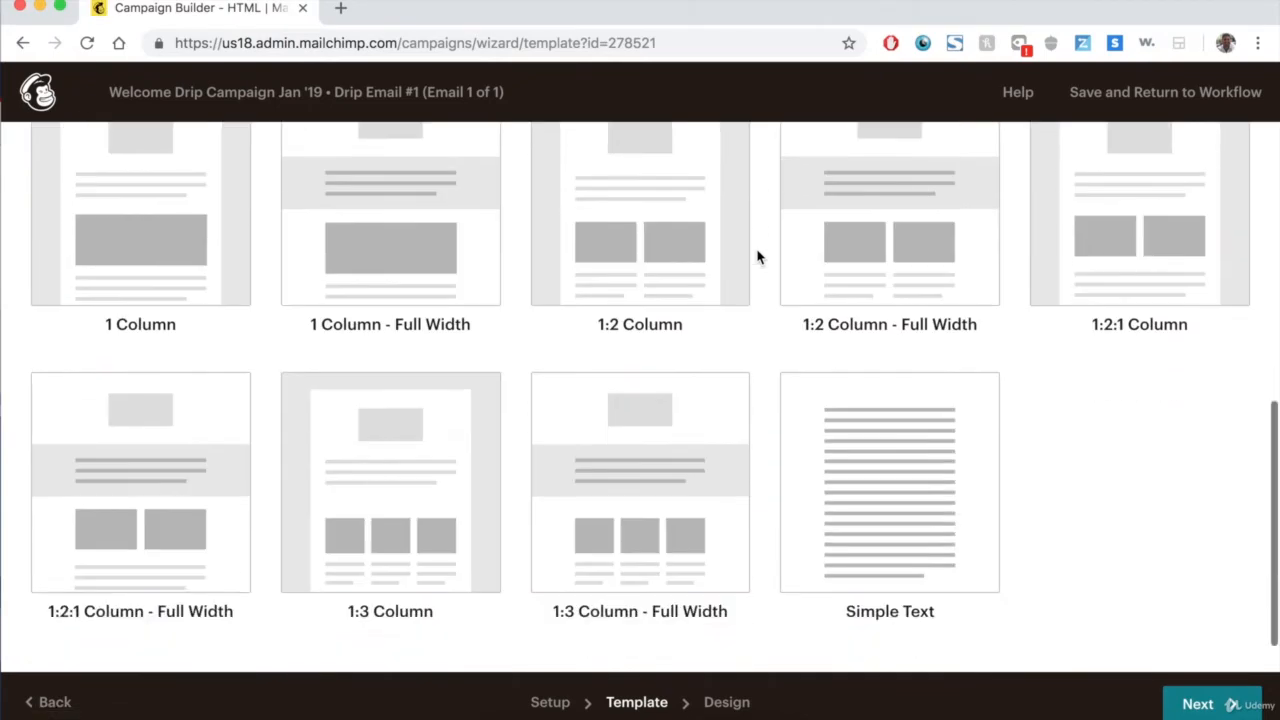
pyautogui.scroll(10, 757, 257)
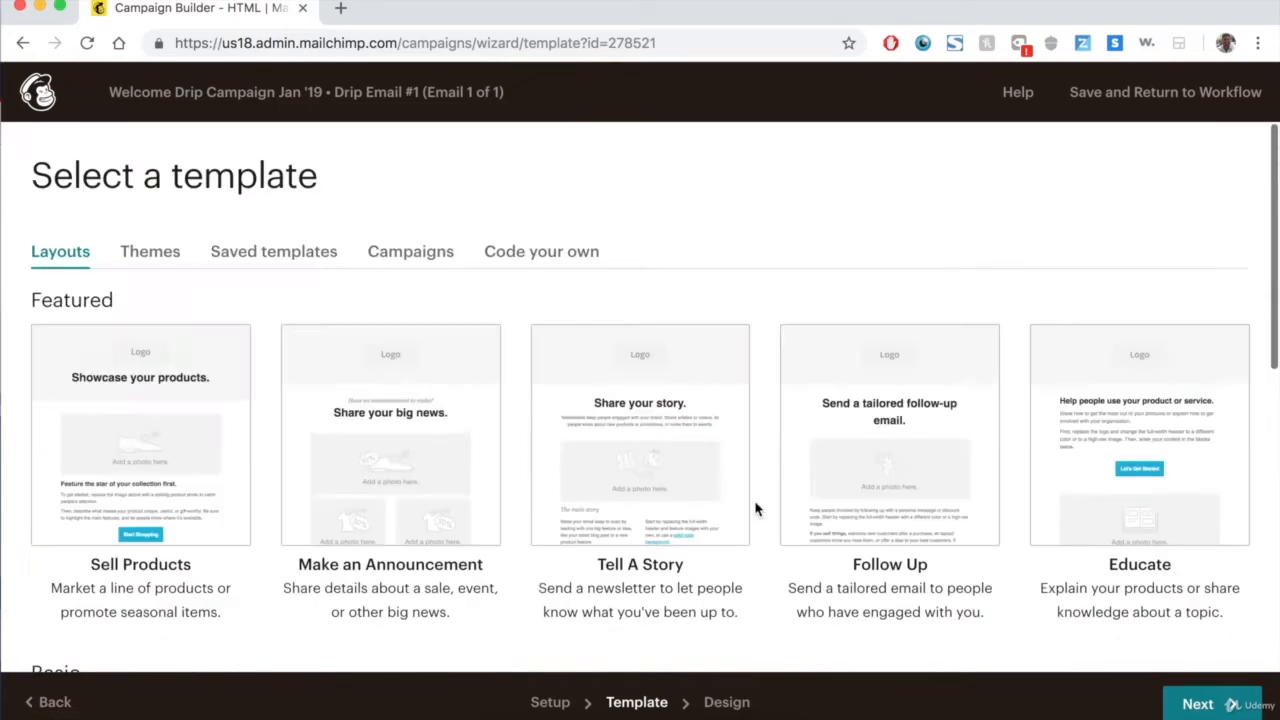
pyautogui.click(151, 262)
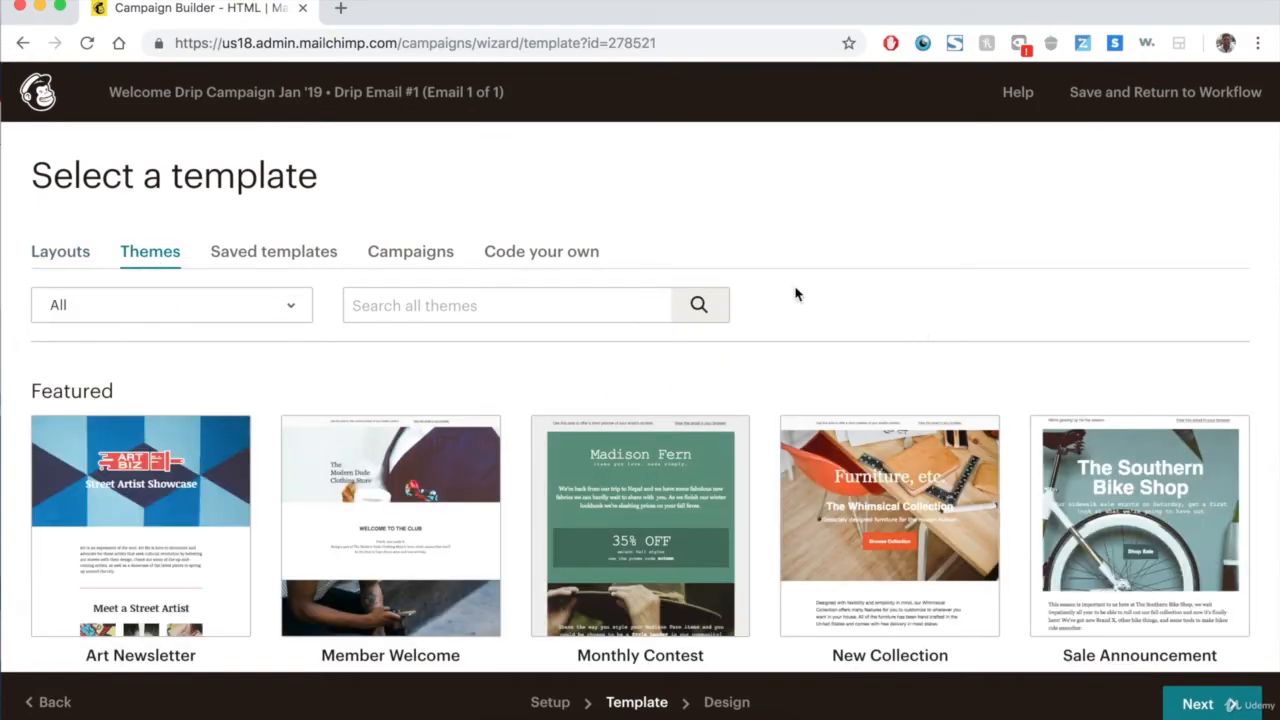
pyautogui.scroll(-3, 795, 290)
pyautogui.scroll(-5, 795, 290)
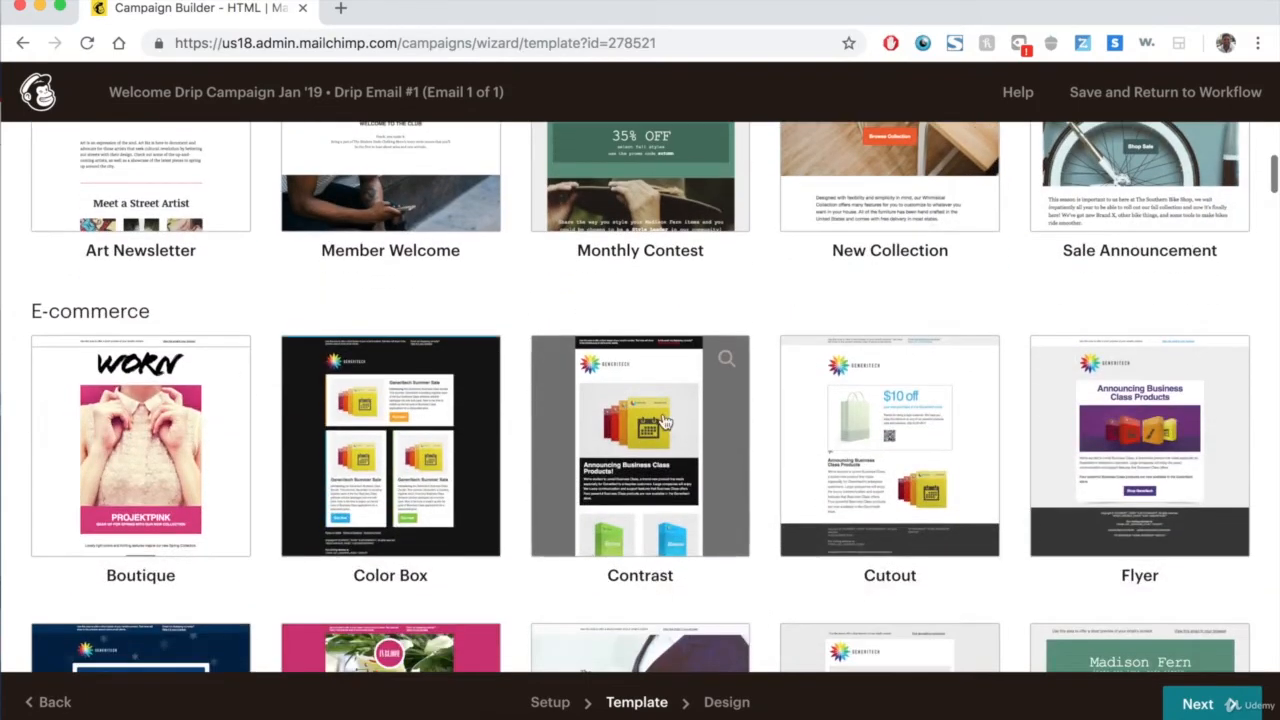
pyautogui.scroll(-8, 665, 422)
pyautogui.scroll(-10, 760, 336)
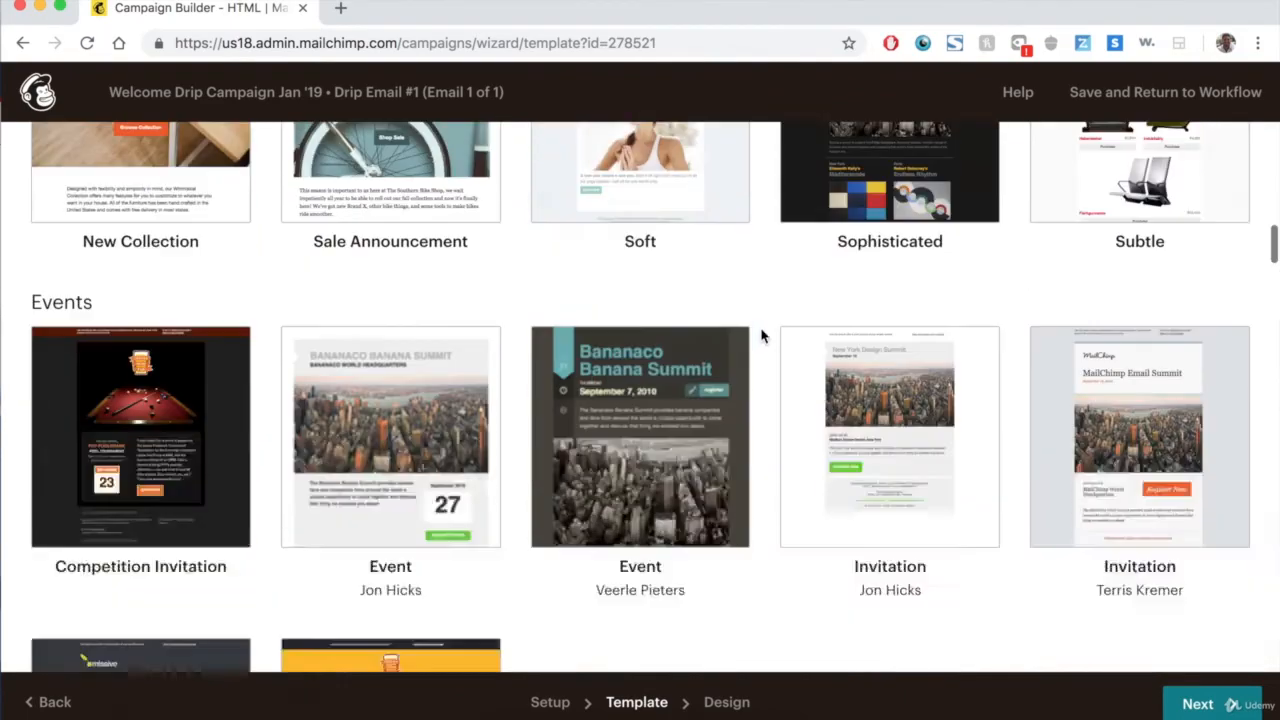
pyautogui.scroll(20, 760, 336)
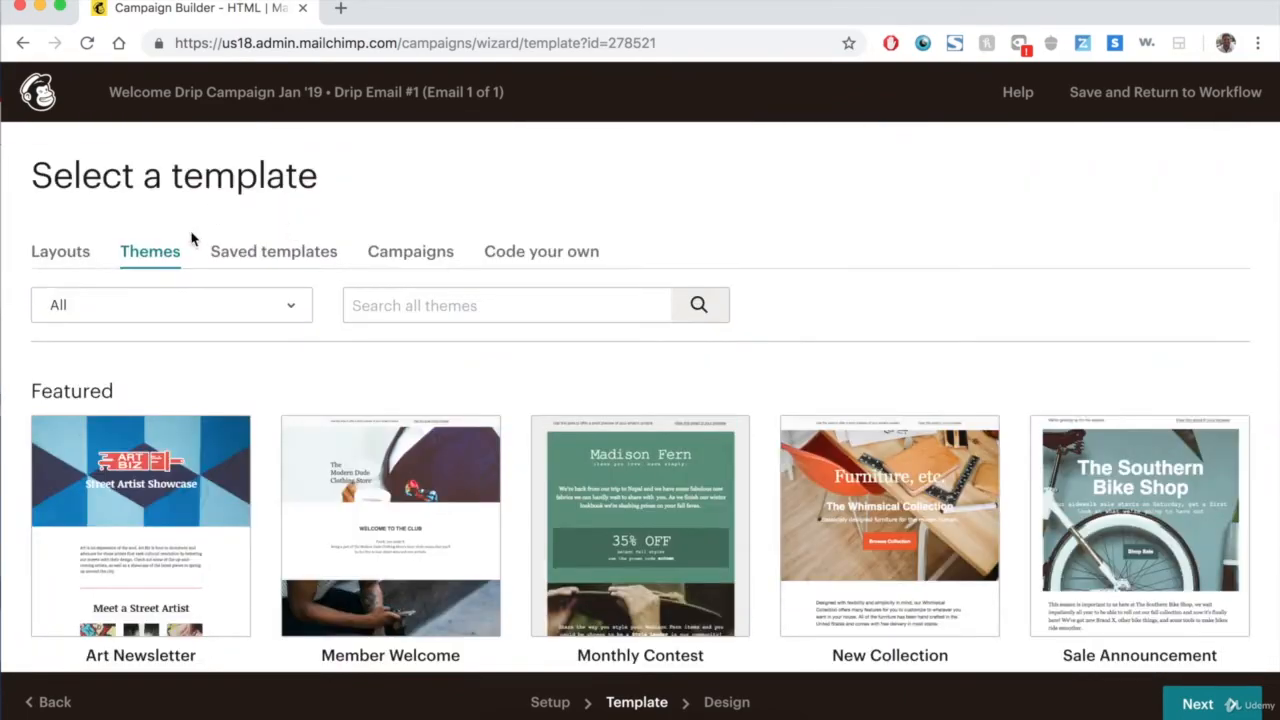
pyautogui.click(440, 251)
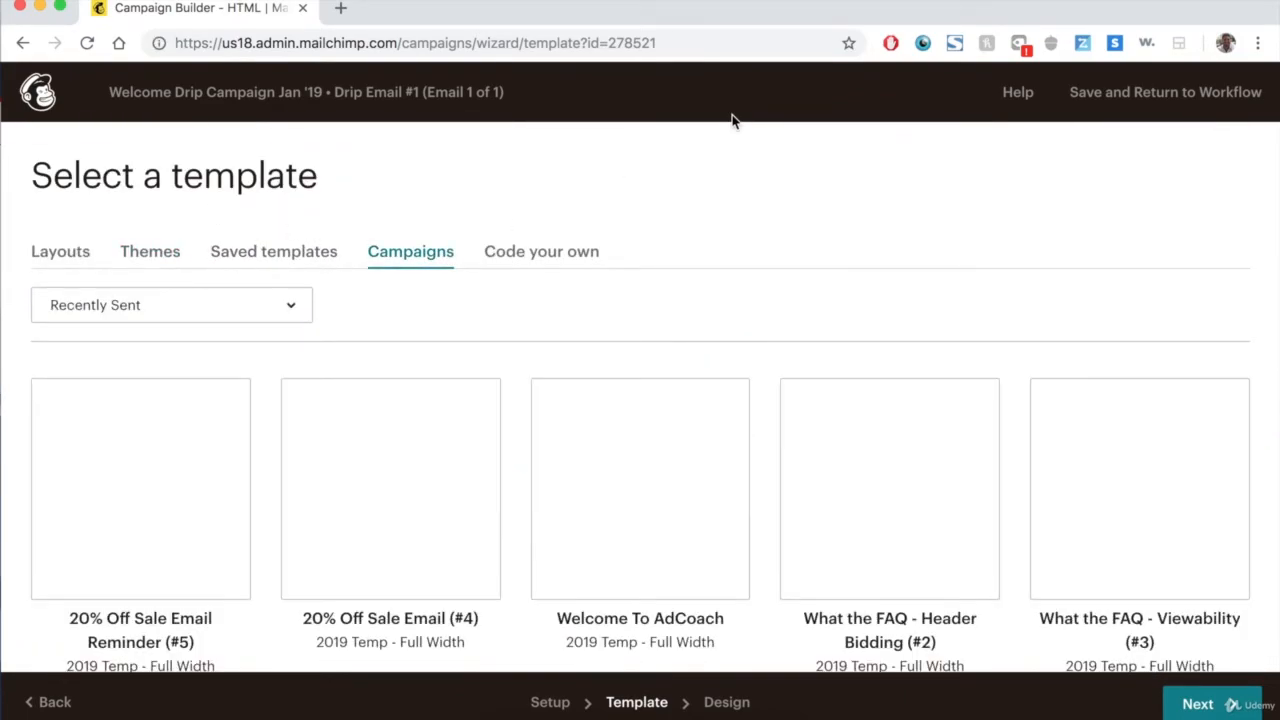
pyautogui.scroll(-2, 749, 277)
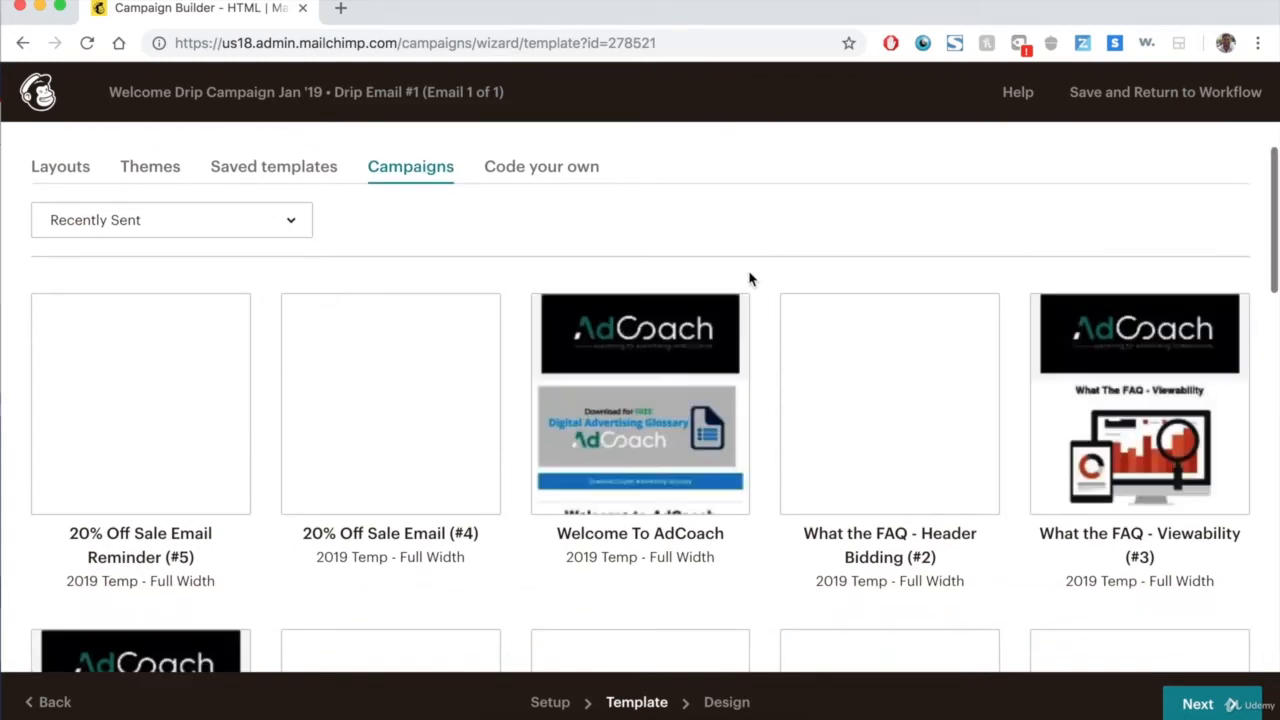
pyautogui.scroll(-3, 857, 250)
pyautogui.scroll(4, 858, 251)
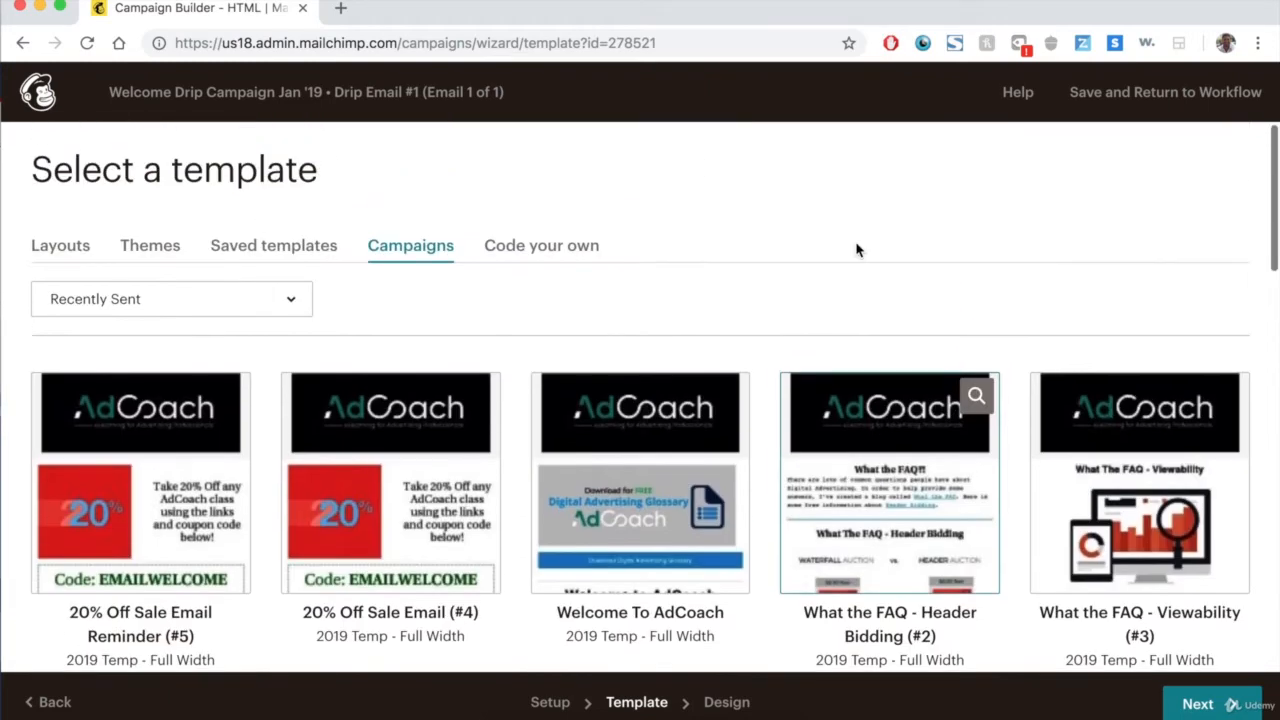
pyautogui.scroll(-3, 858, 251)
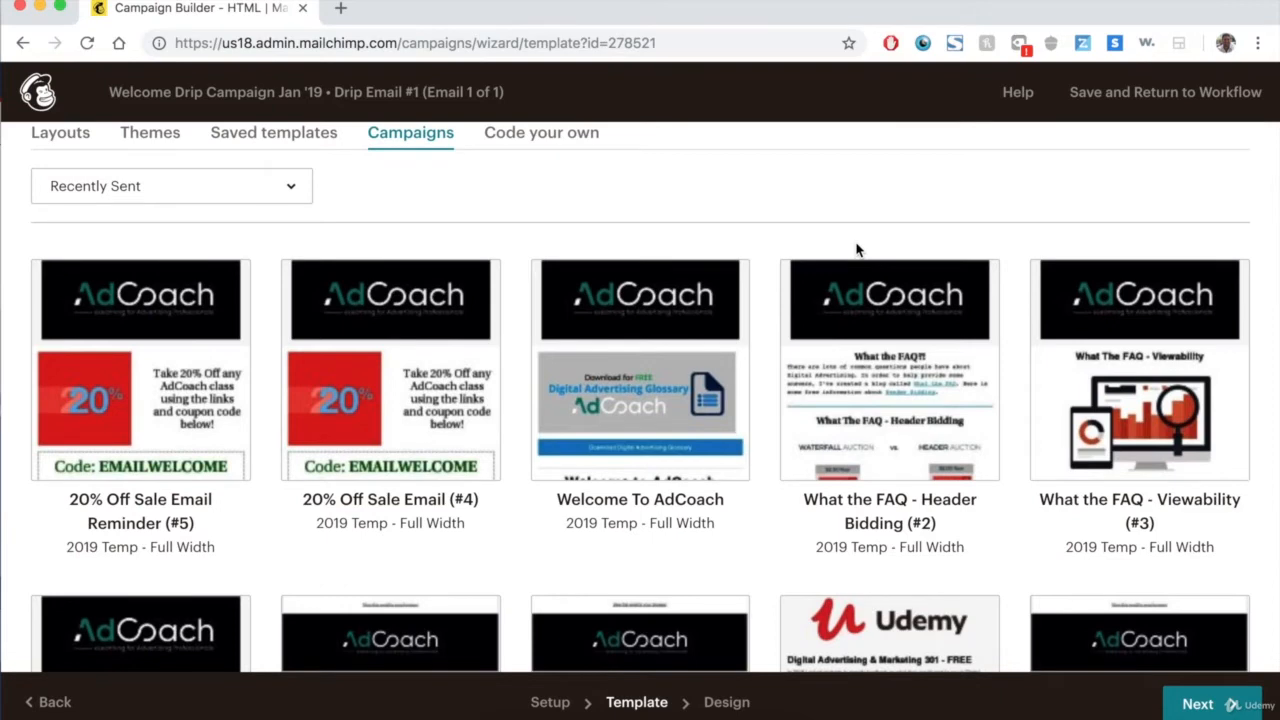
pyautogui.scroll(2, 857, 250)
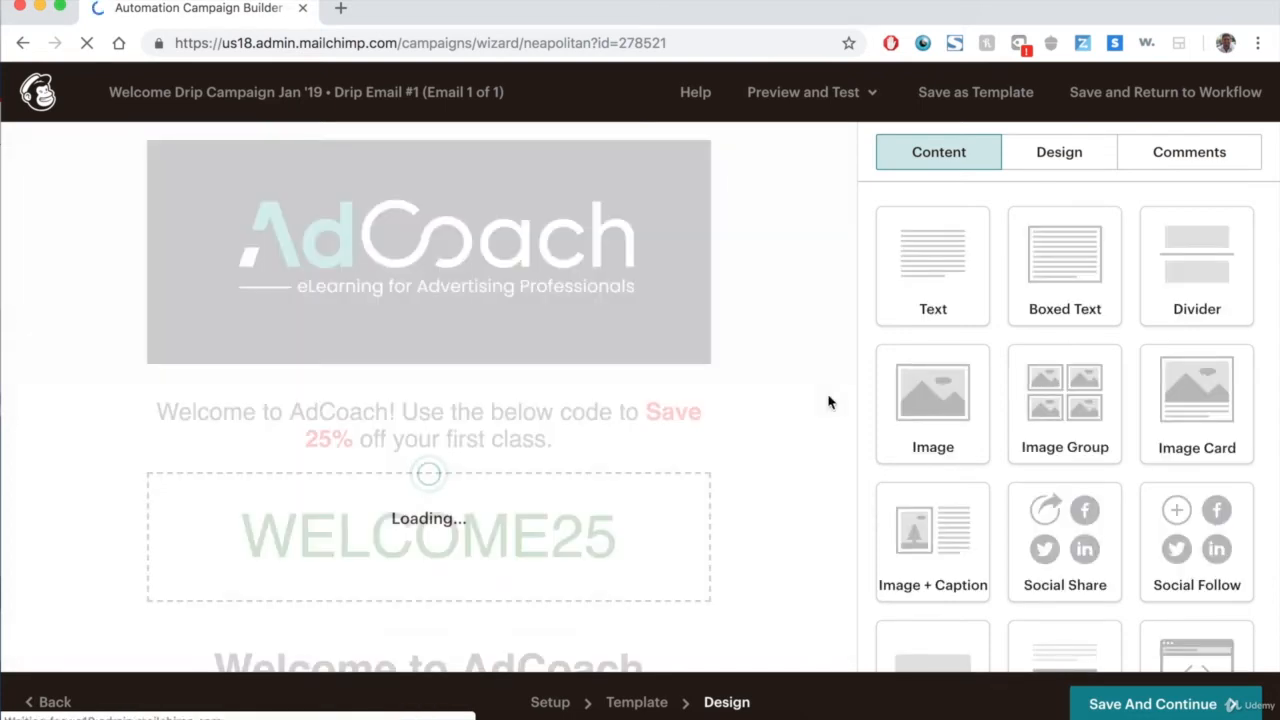
# Scroll through the loaded email content in the design editor.
pyautogui.scroll(-3, 167, 324)
pyautogui.scroll(-6, 521, 350)
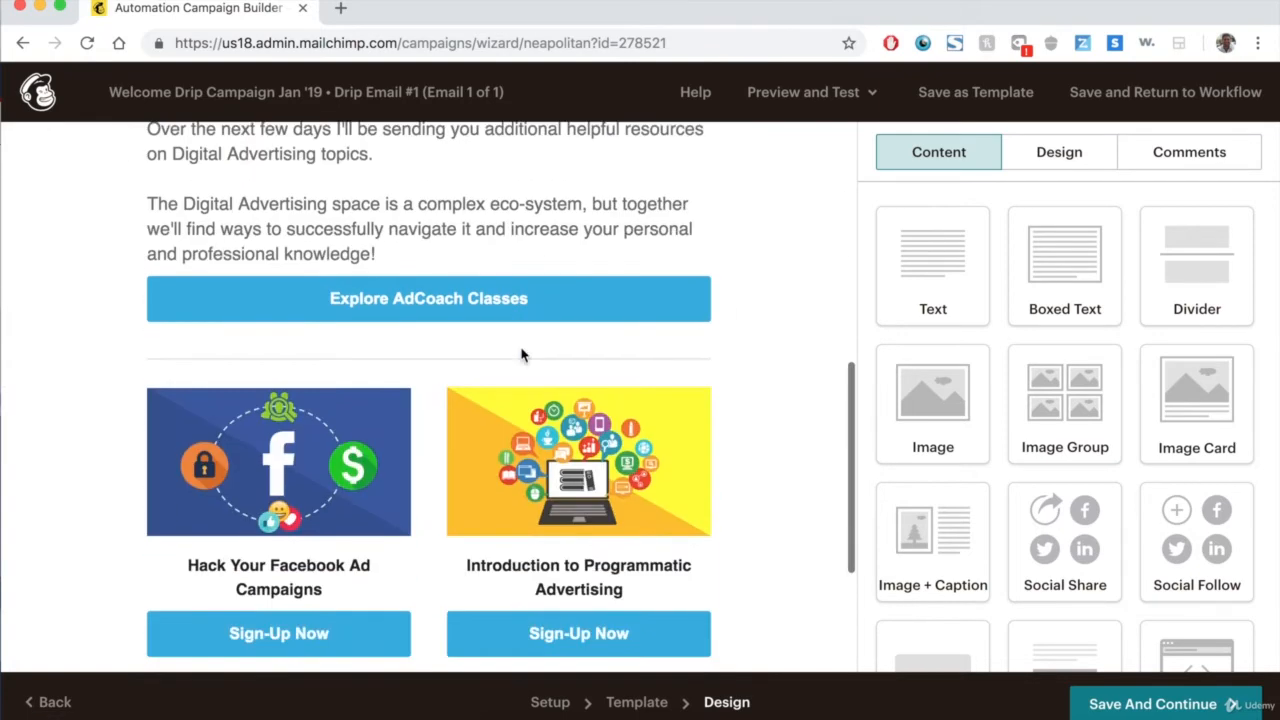
# Save the first email's design and return to the automation workflow.
pyautogui.scroll(8, 521, 350)
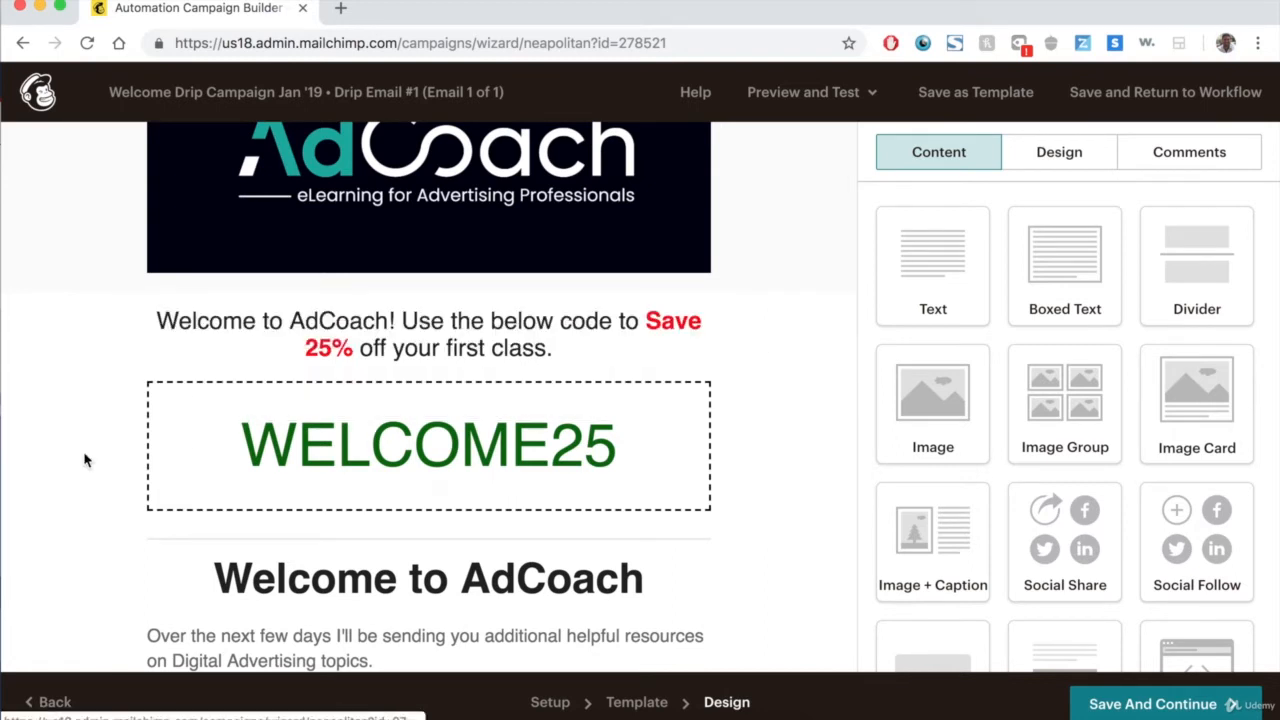
pyautogui.scroll(-3, 85, 460)
pyautogui.scroll(-3, 358, 349)
pyautogui.scroll(-3, 407, 526)
pyautogui.scroll(2, 408, 470)
pyautogui.scroll(-8, 100, 385)
pyautogui.scroll(10, 89, 390)
pyautogui.scroll(4, 88, 390)
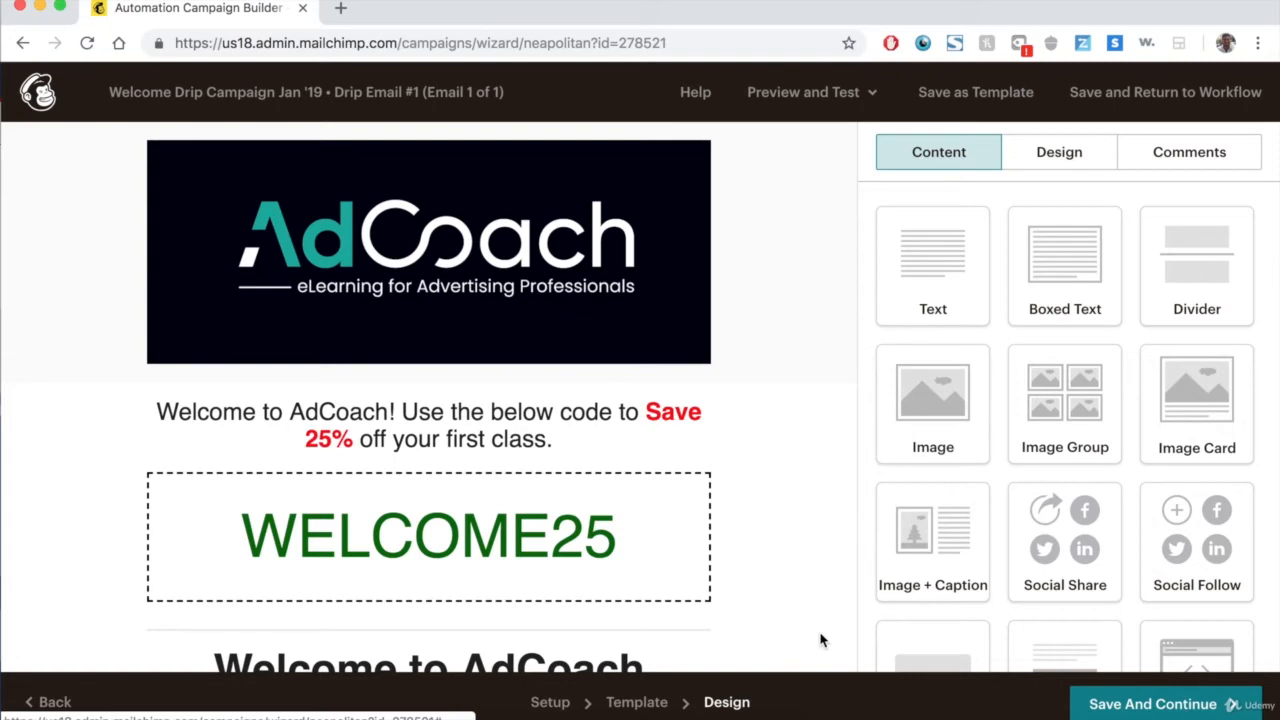
pyautogui.click(1197, 710)
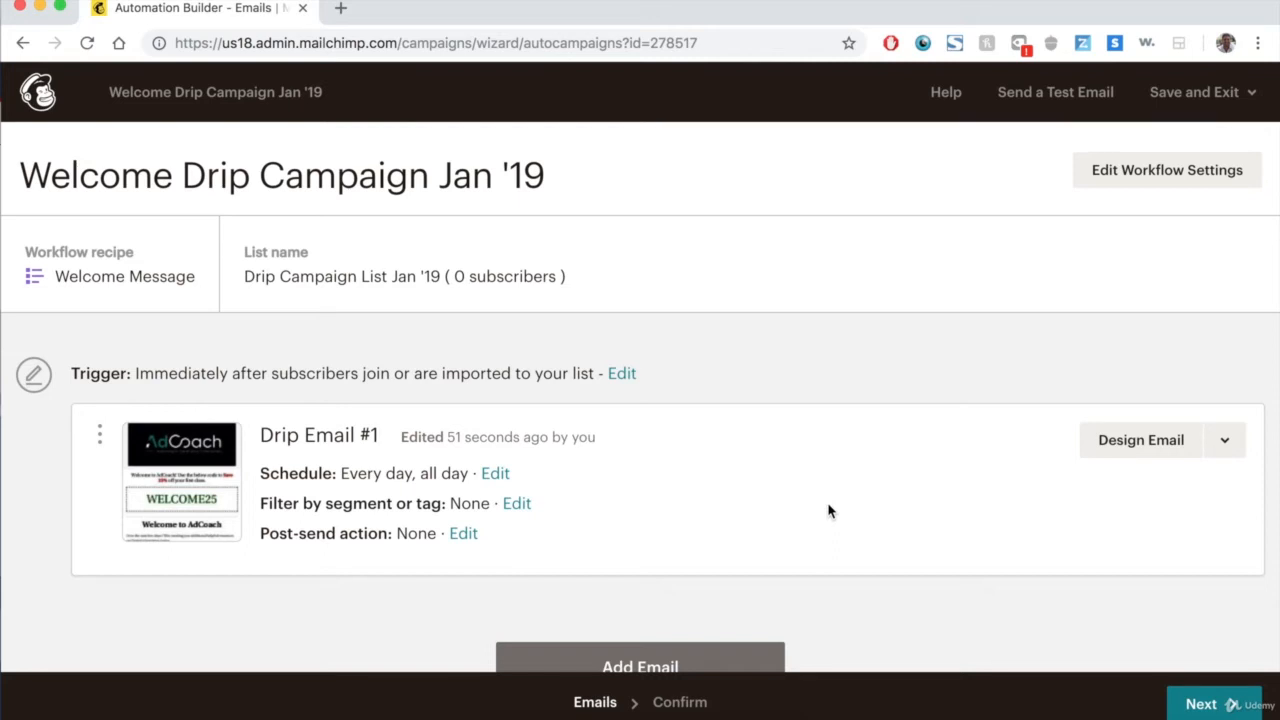
# Add a second email to the welcome automation workflow.
pyautogui.scroll(-1, 828, 511)
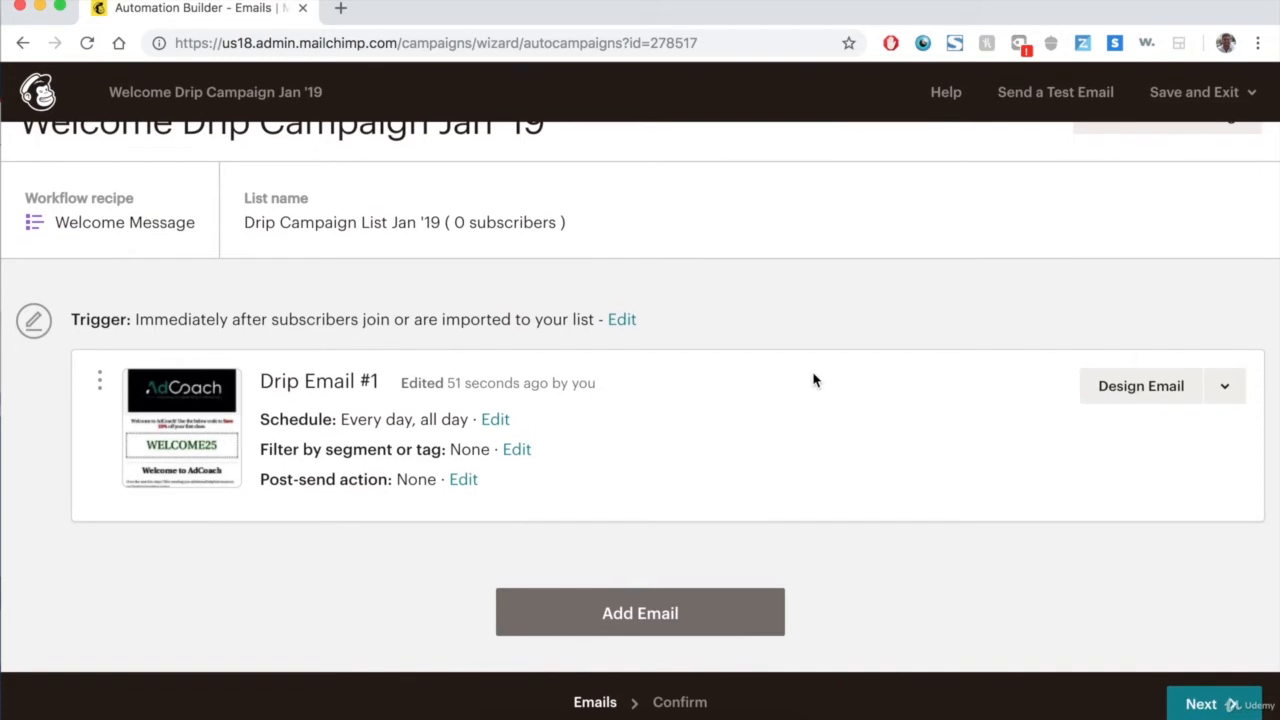
pyautogui.click(674, 613)
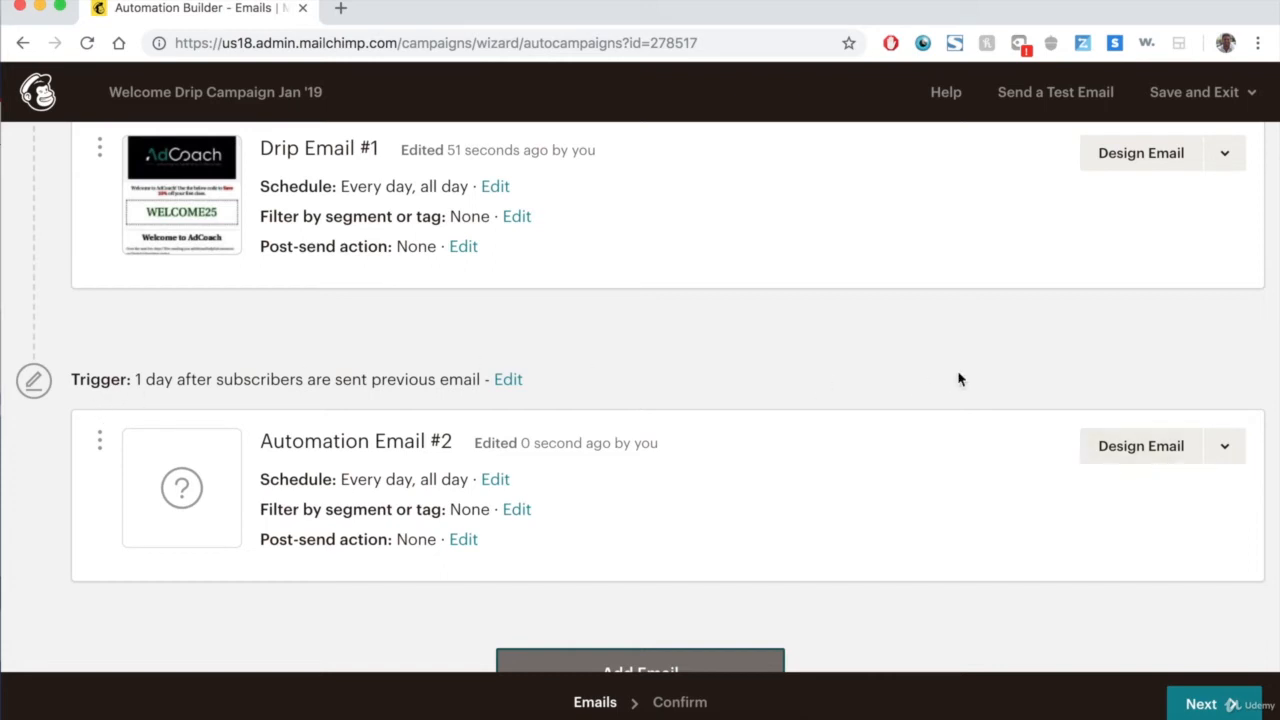
pyautogui.click(848, 326)
# Open the second email's setup and rename it Drip Campaign #2.
pyautogui.click(1100, 447)
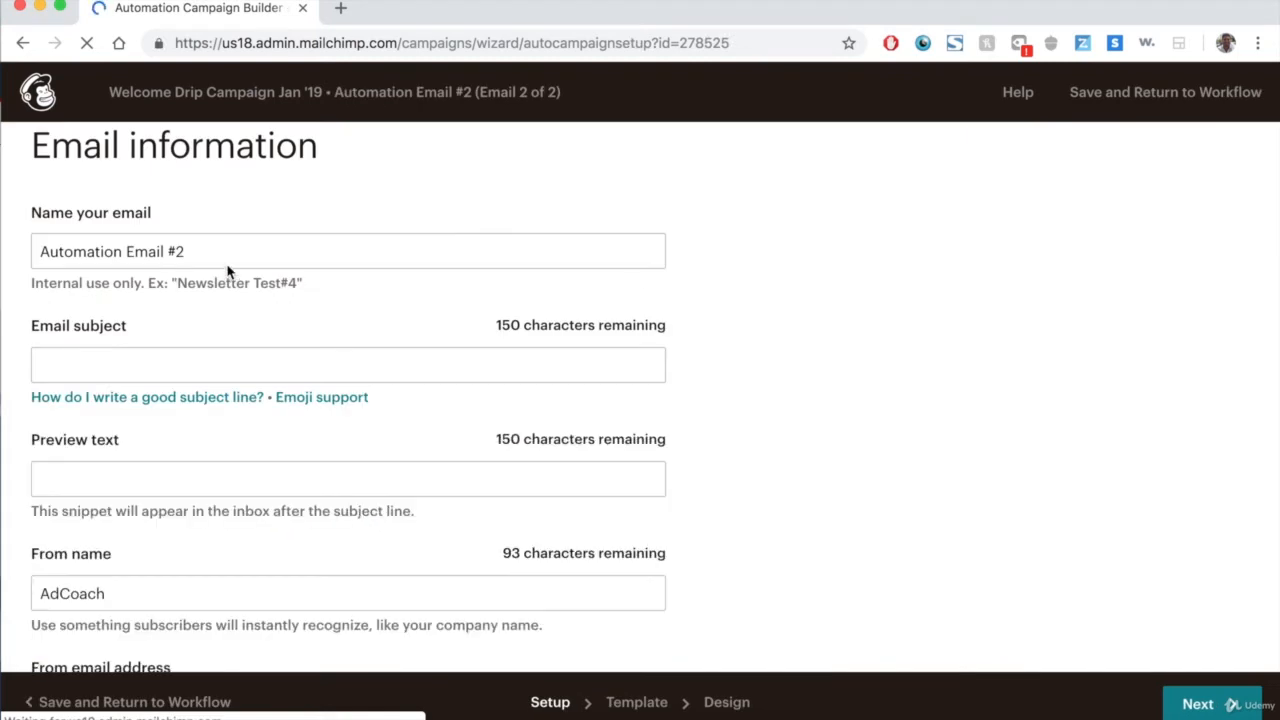
pyautogui.click(165, 251)
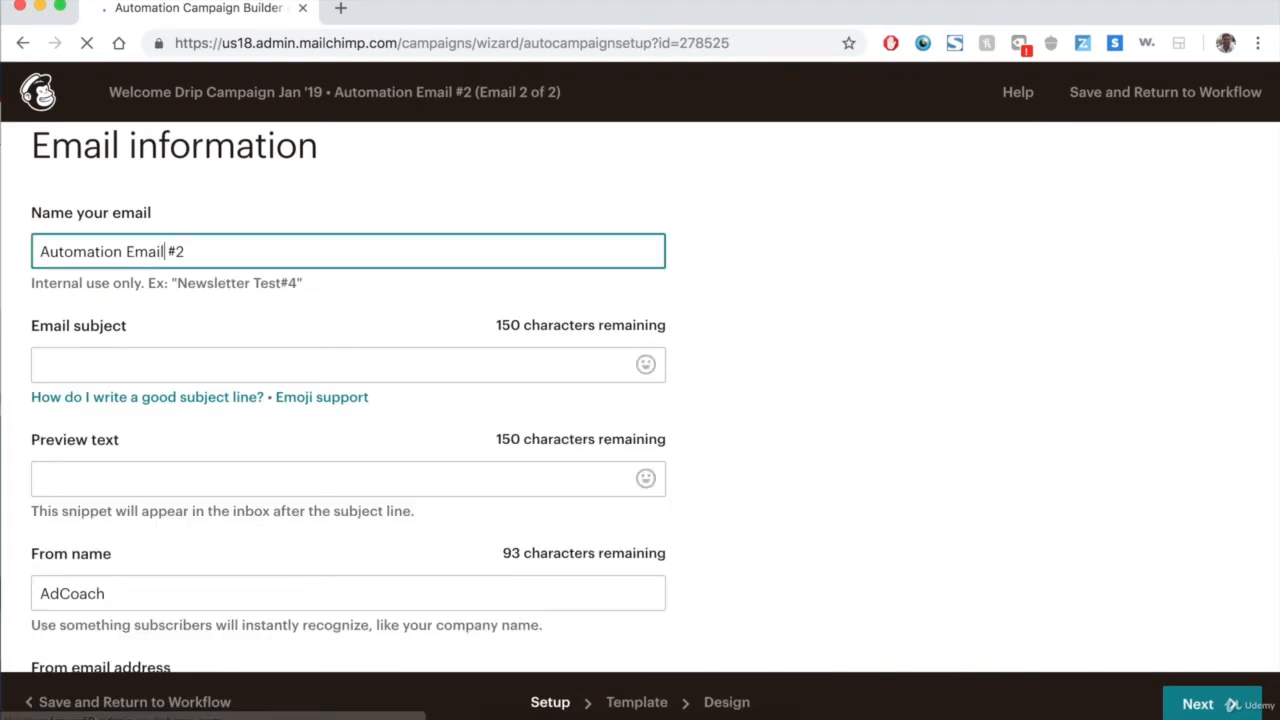
pyautogui.press('super+BackSpace')
pyautogui.write('Dtip')
pyautogui.press('BackSpace')
pyautogui.press('BackSpace')
pyautogui.press('BackSpace')
pyautogui.write('rip')
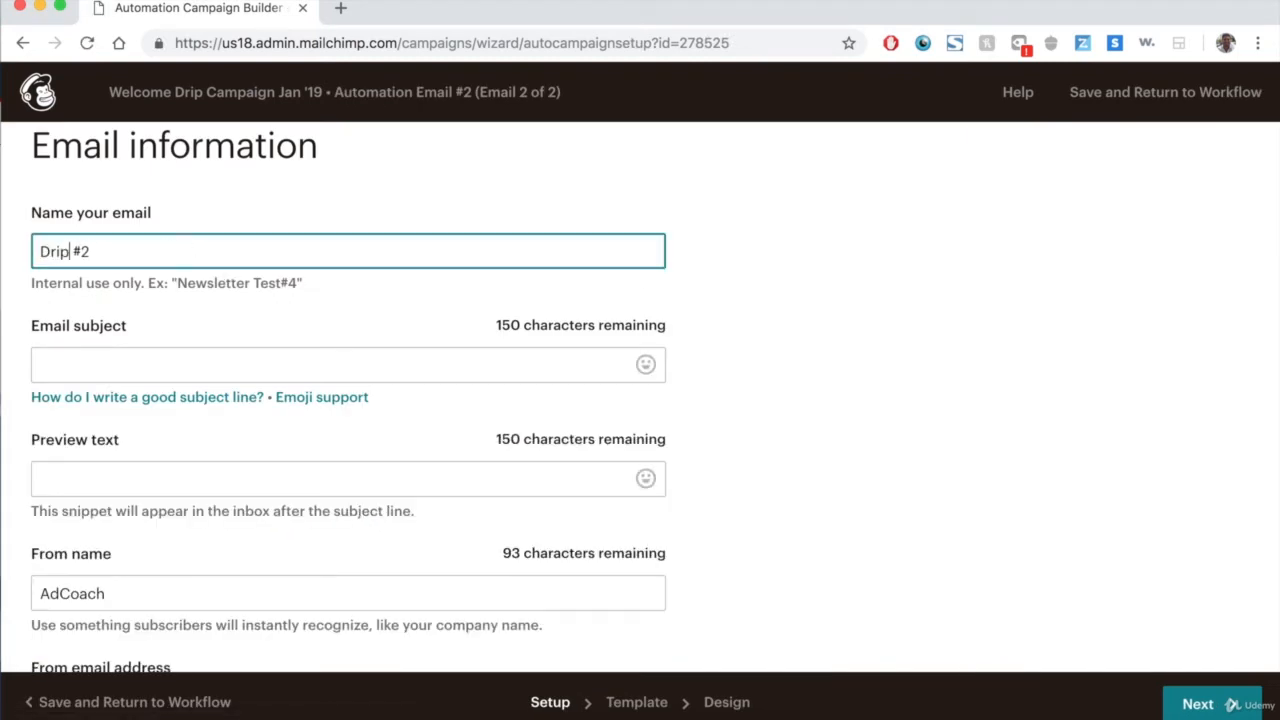
pyautogui.write(' Campai')
pyautogui.press('BackSpace')
pyautogui.press('BackSpace')
pyautogui.press('BackSpace')
pyautogui.write('mpaign')
# Set the email subject to Blog Post - What is Header Bidding?
pyautogui.click(149, 359)
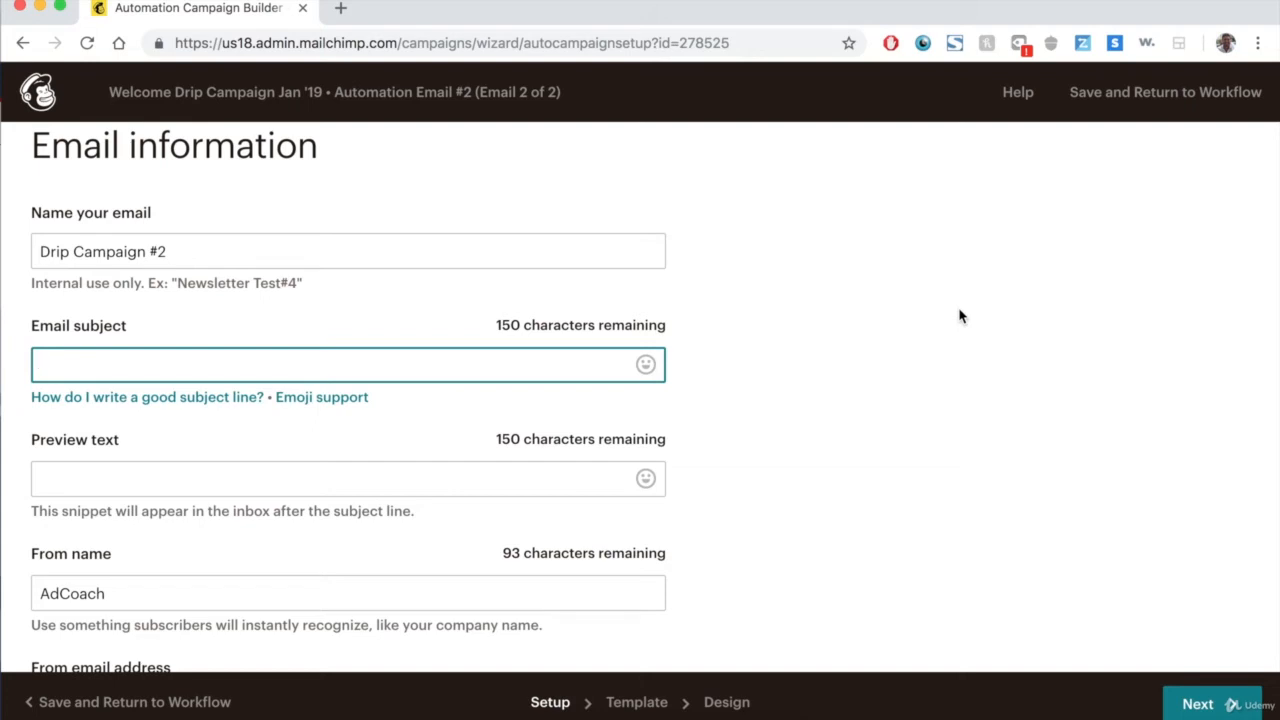
pyautogui.write('Blog Post - What is Header Bidding?')
# Copy the subject into the preview text field and continue to template selection.
pyautogui.tripleClick(506, 366)
pyautogui.press('super+c')
pyautogui.click(483, 472)
pyautogui.press('super+v')
pyautogui.scroll(-3, 971, 474)
pyautogui.click(1194, 704)
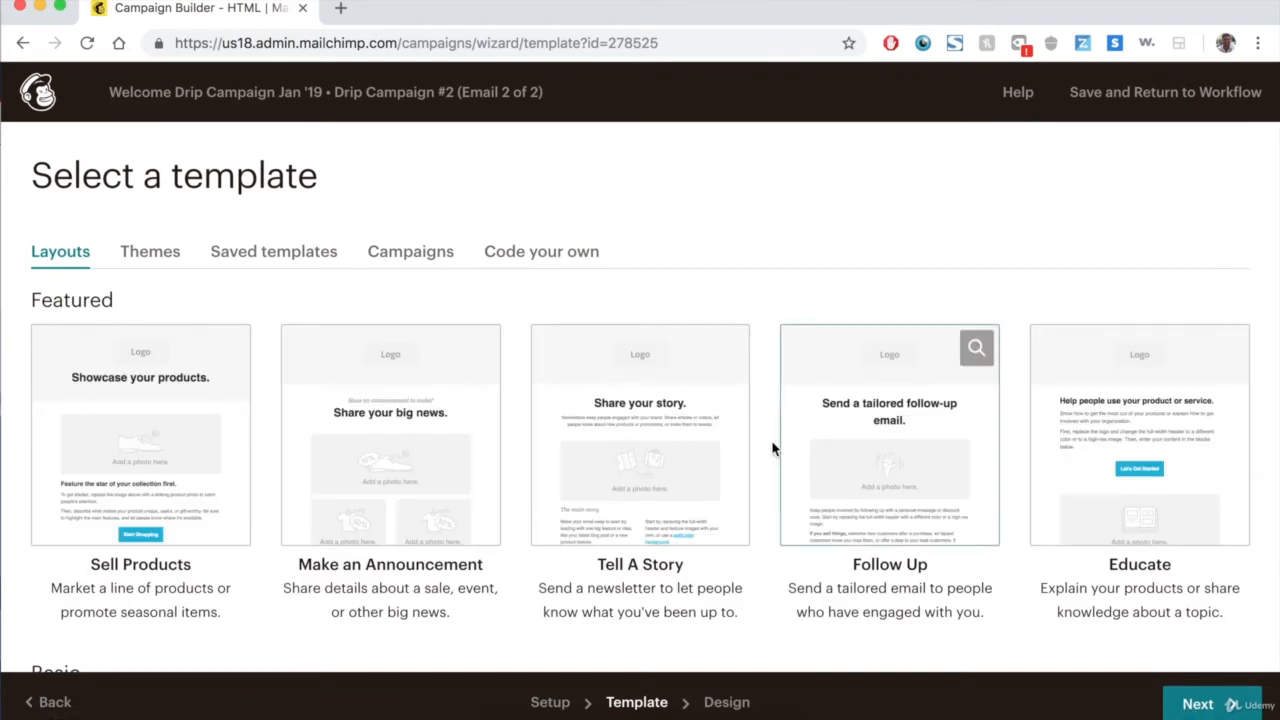
# Use the recently sent campaign What the FAQ - Header Bidding (#2) as the email's template.
pyautogui.scroll(-5, 757, 429)
pyautogui.scroll(5, 756, 429)
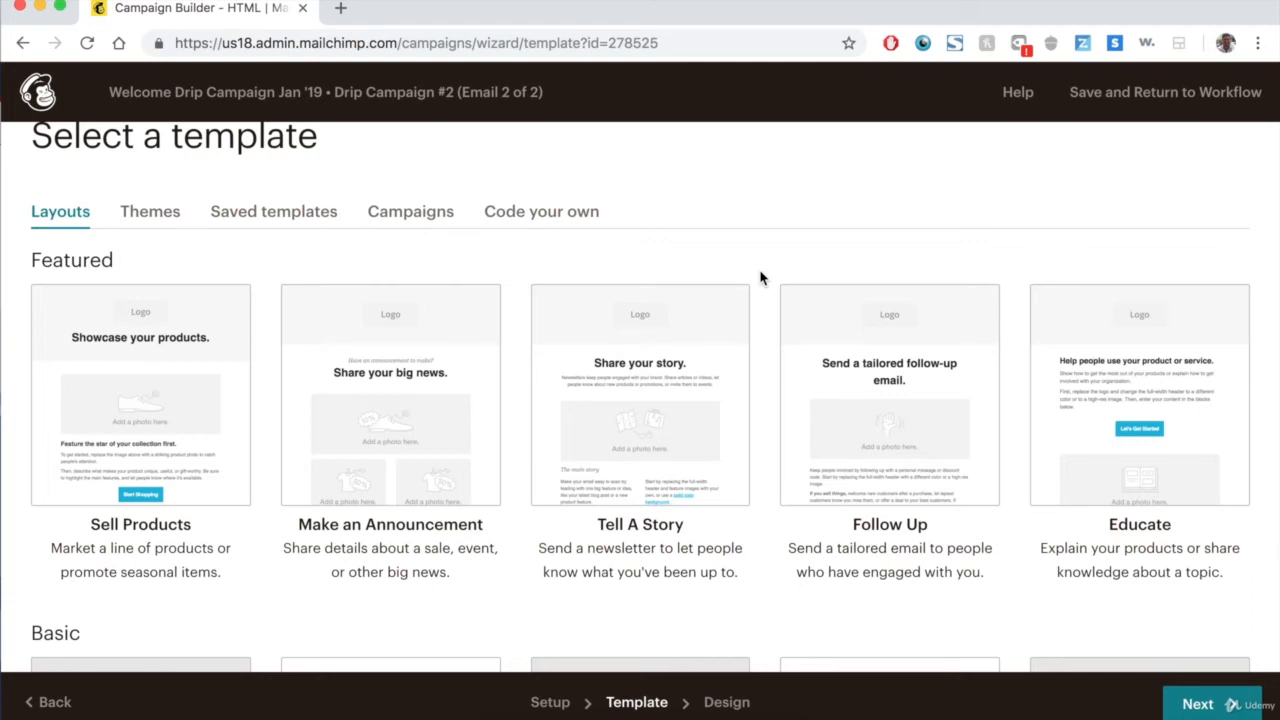
pyautogui.click(410, 213)
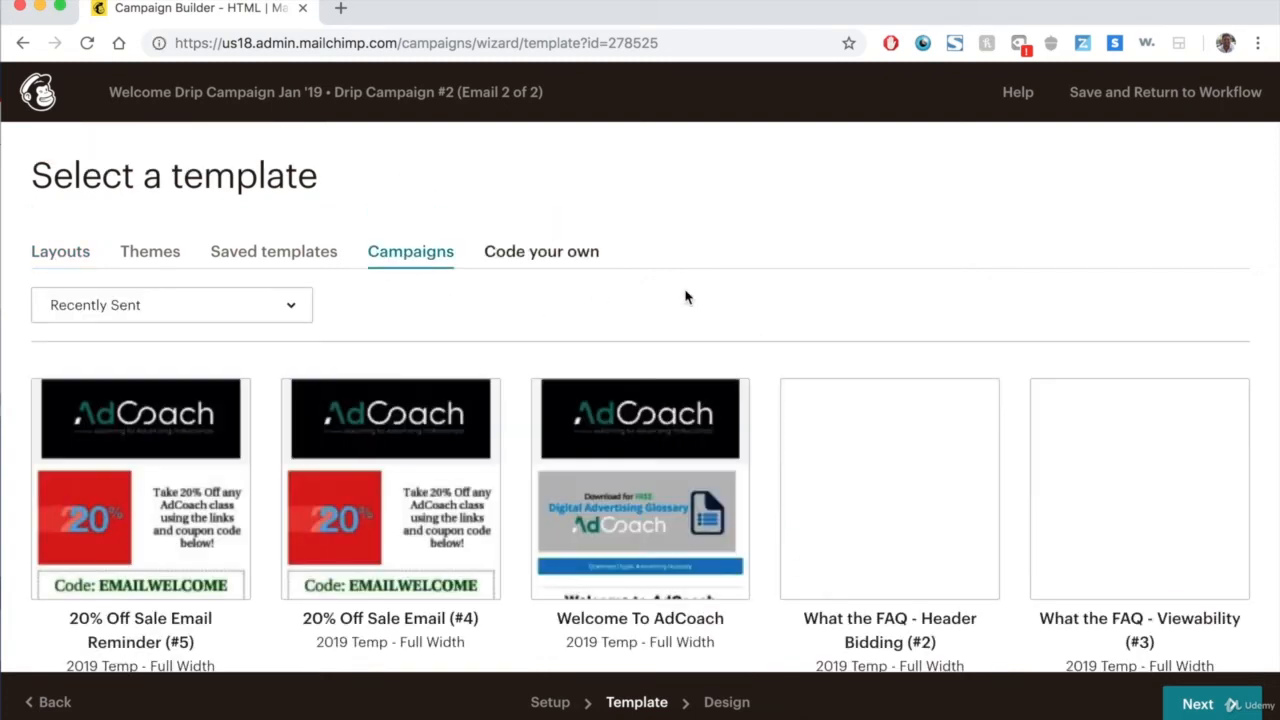
pyautogui.scroll(-1, 780, 249)
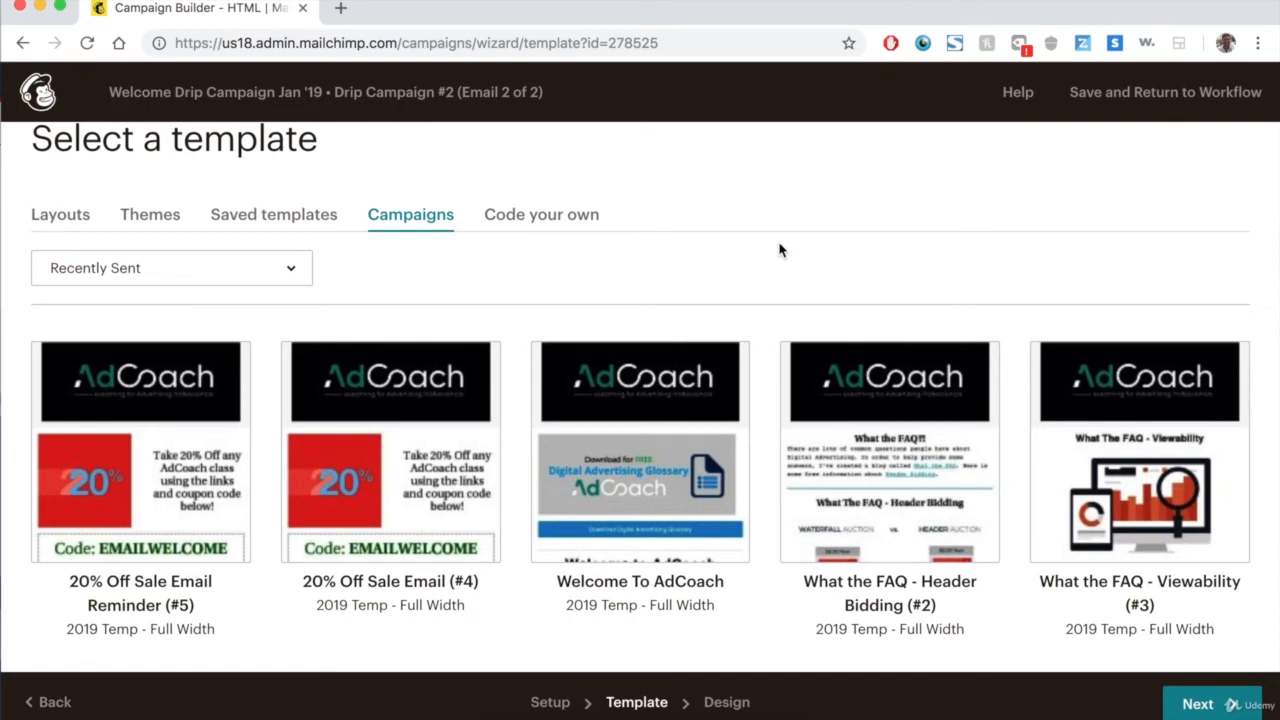
pyautogui.scroll(-1, 780, 249)
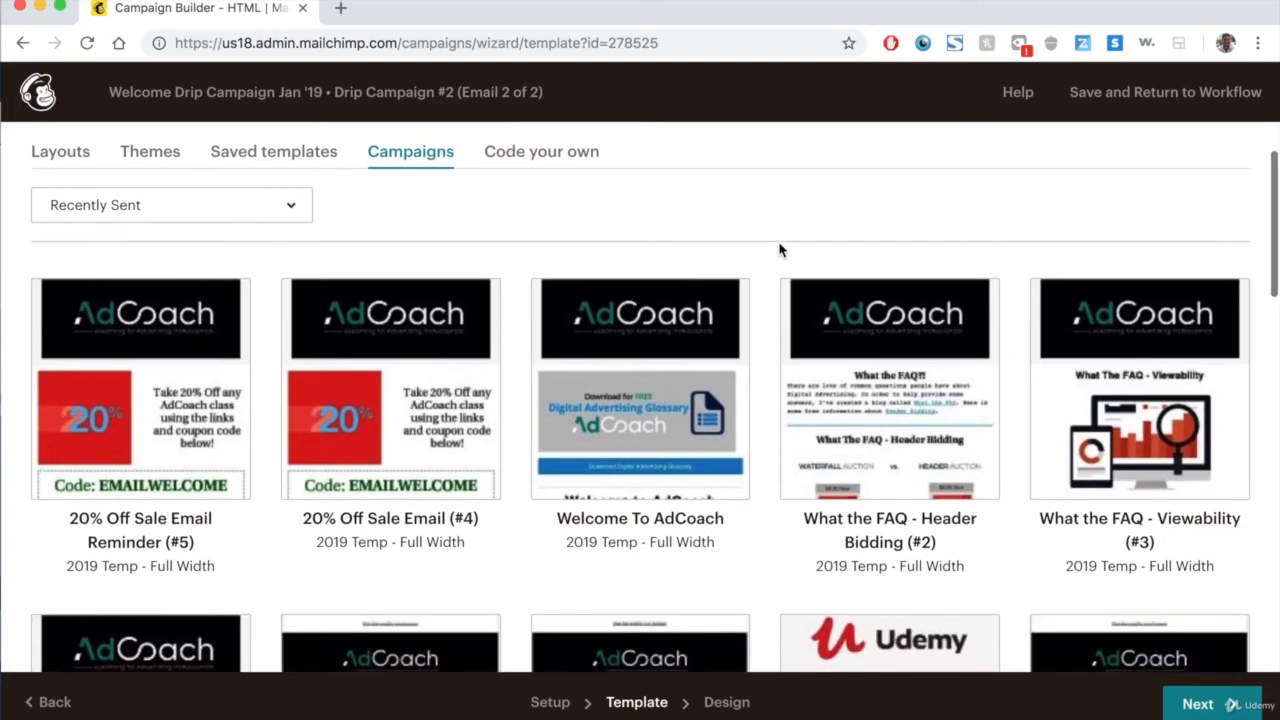
pyautogui.click(905, 395)
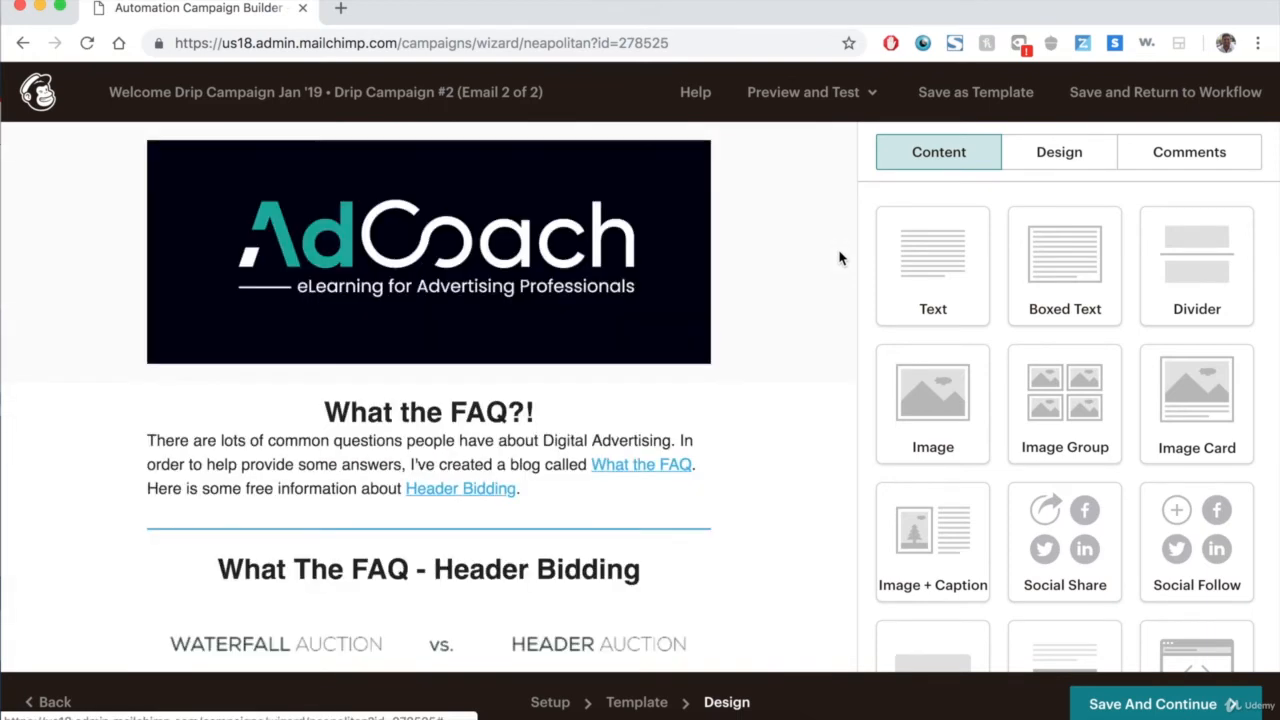
# Review the Header Bidding email content in the design editor.
pyautogui.scroll(-2, 839, 258)
pyautogui.scroll(-3, 839, 258)
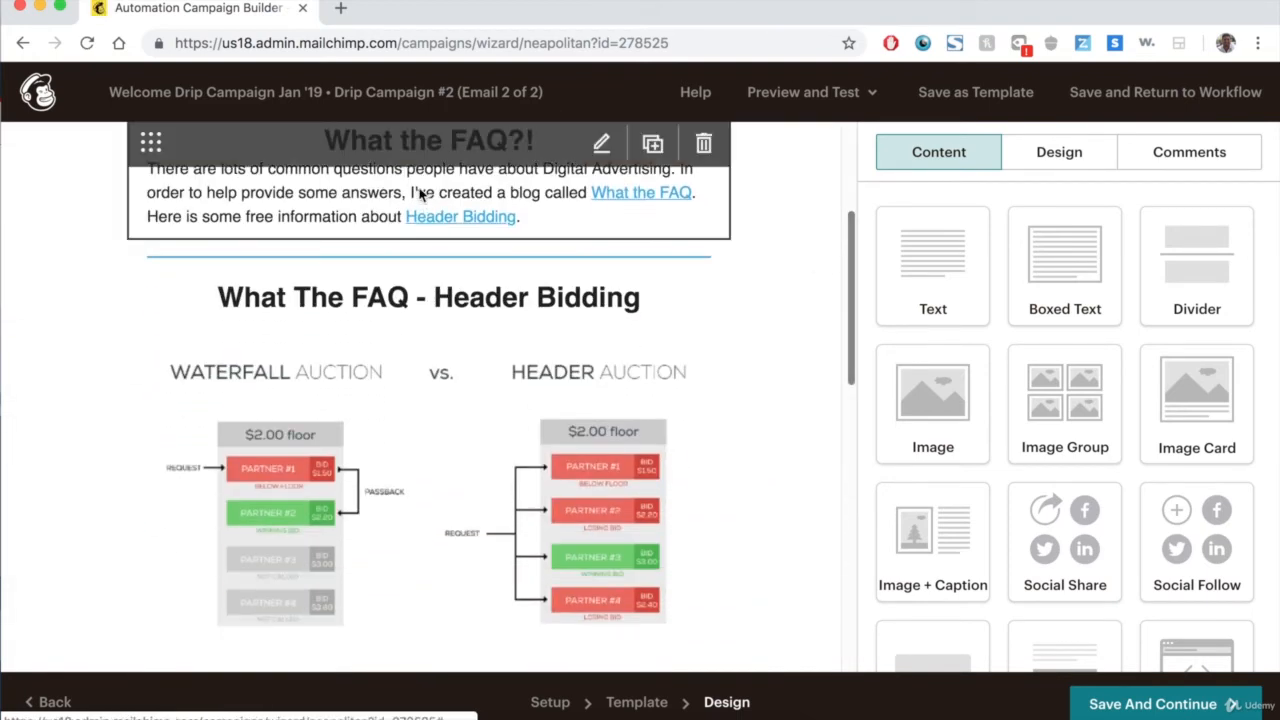
pyautogui.scroll(-2, 35, 287)
pyautogui.scroll(-5, 35, 287)
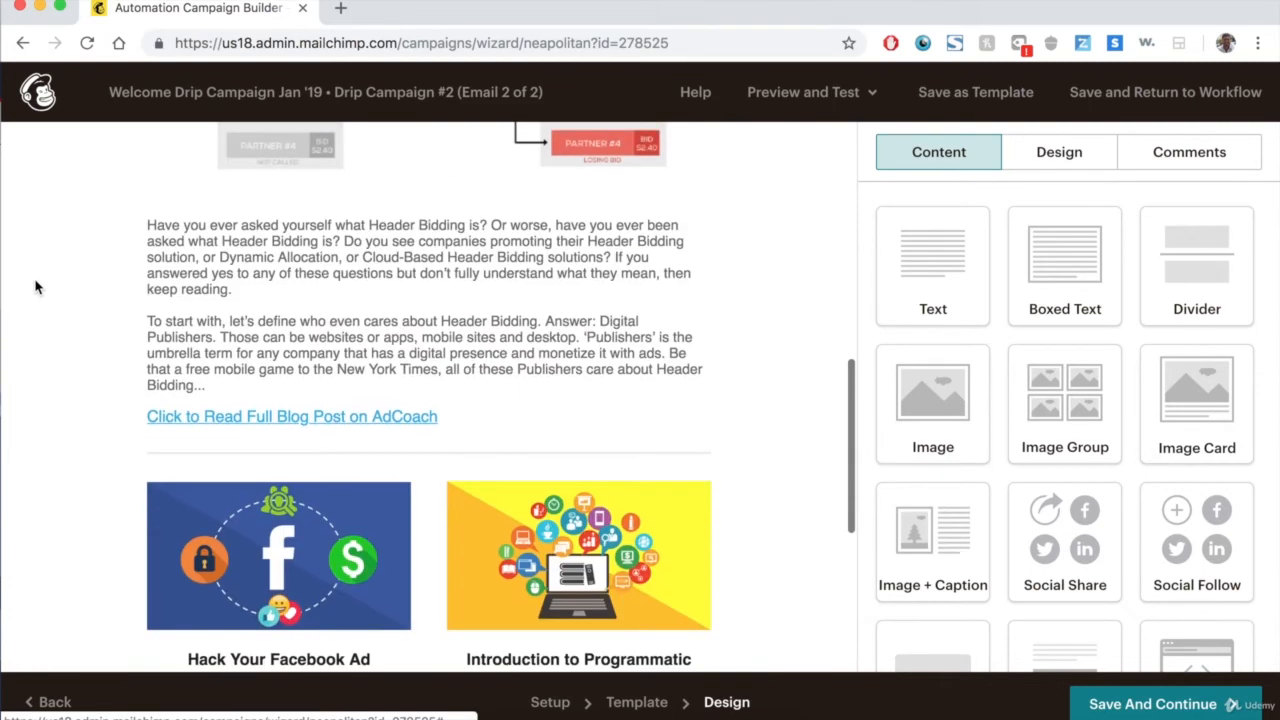
pyautogui.scroll(-4, 63, 391)
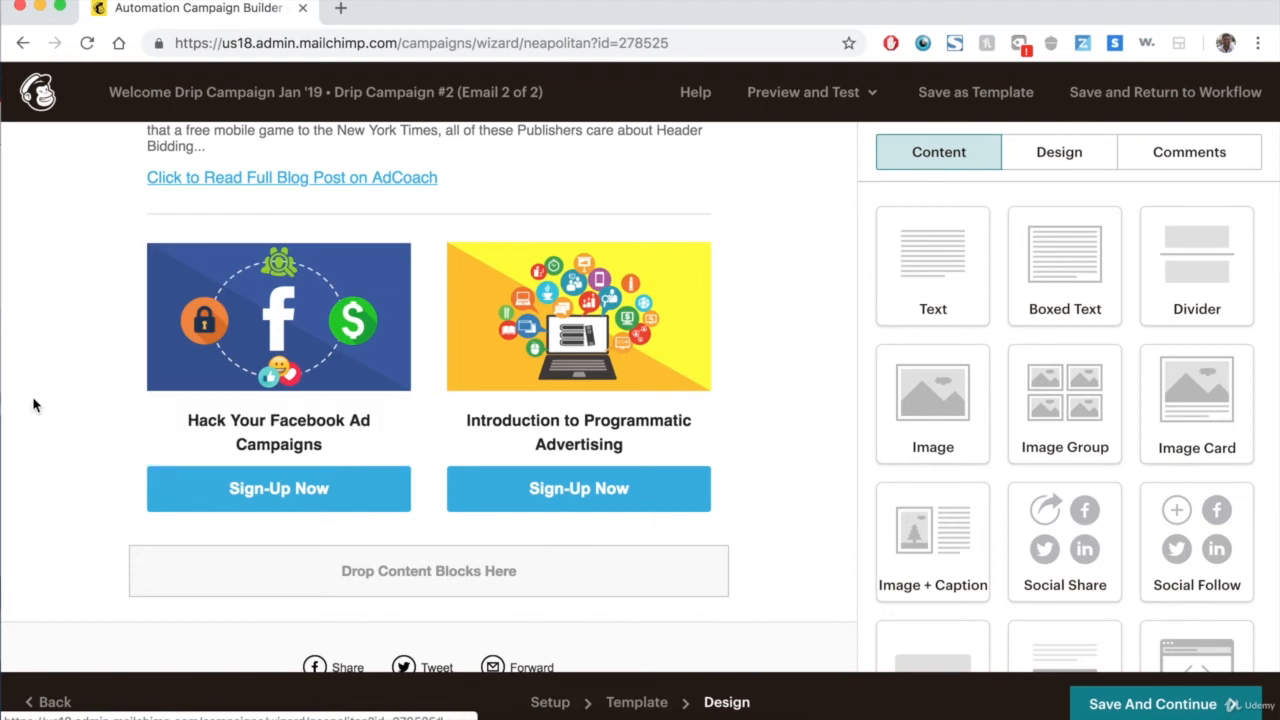
pyautogui.scroll(-3, 810, 547)
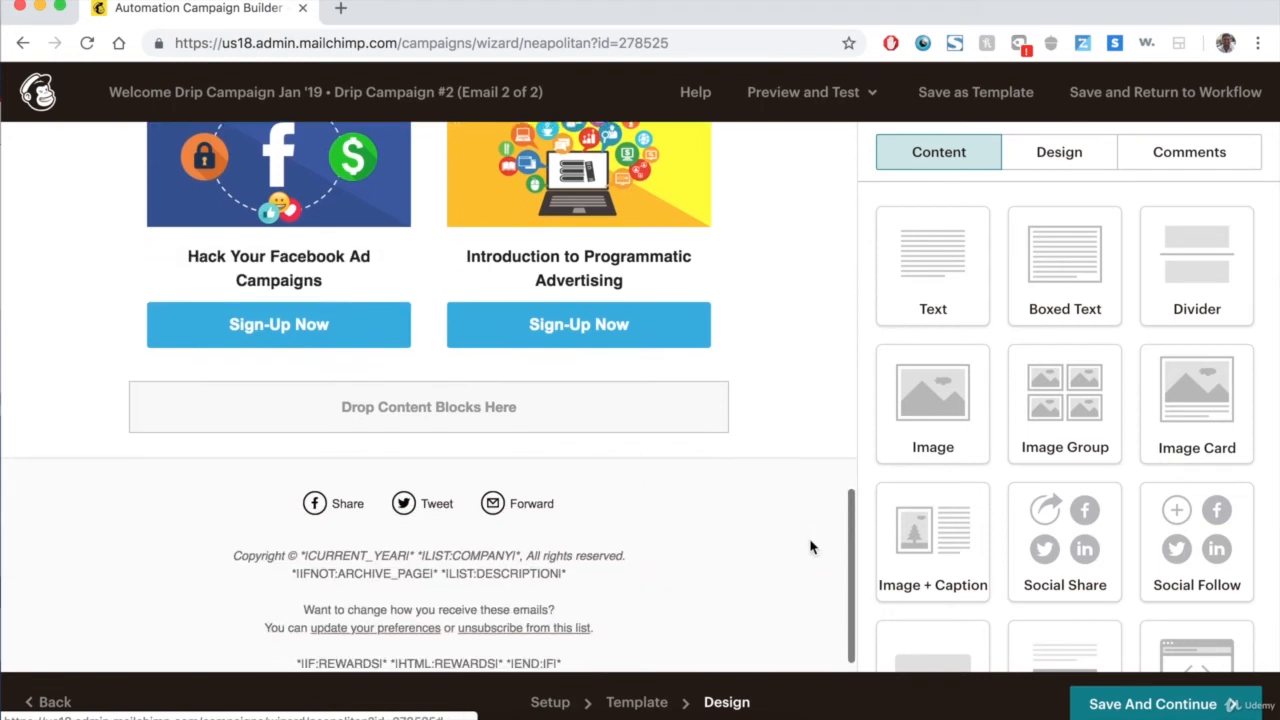
pyautogui.scroll(1, 810, 547)
pyautogui.scroll(1, 810, 547)
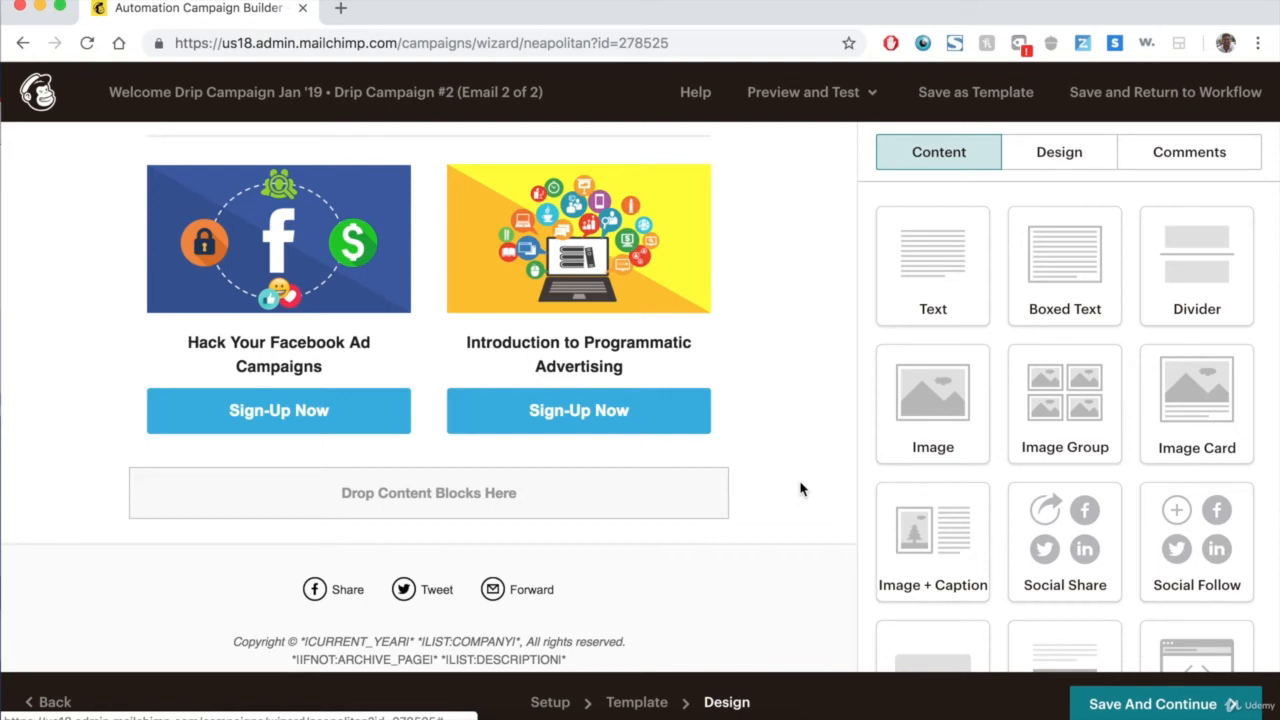
pyautogui.scroll(10, 800, 489)
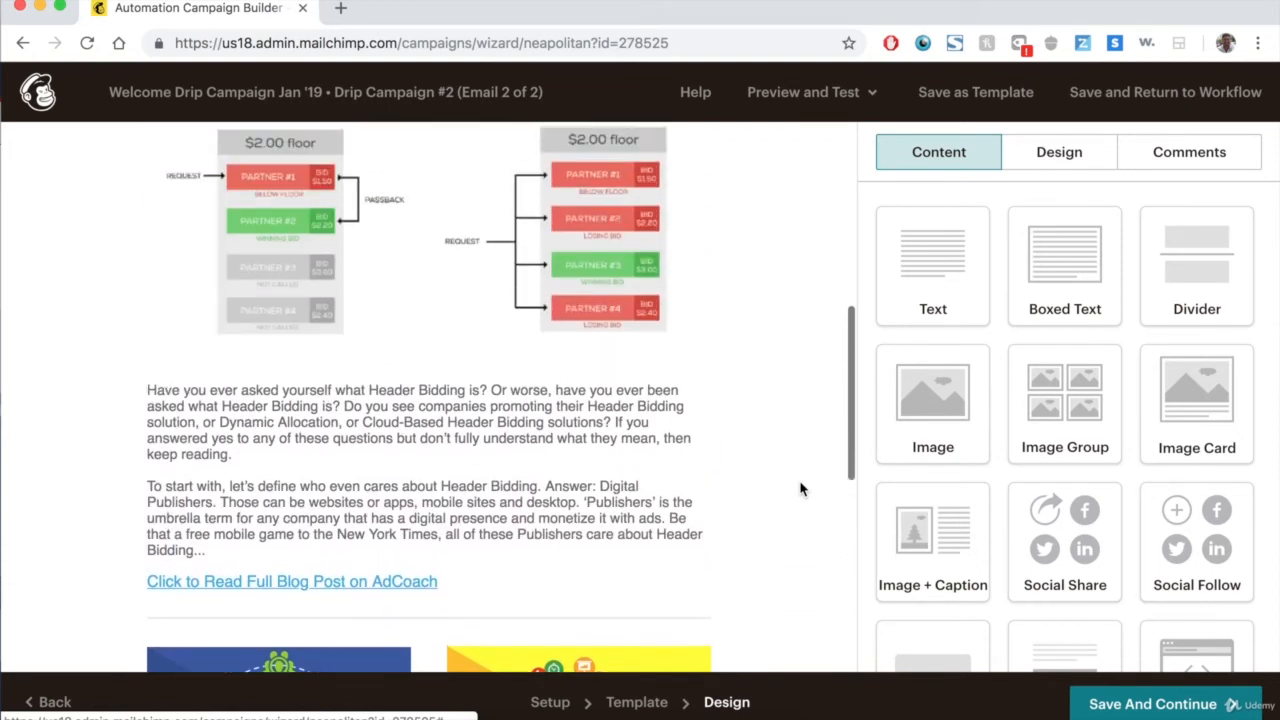
pyautogui.scroll(11, 800, 489)
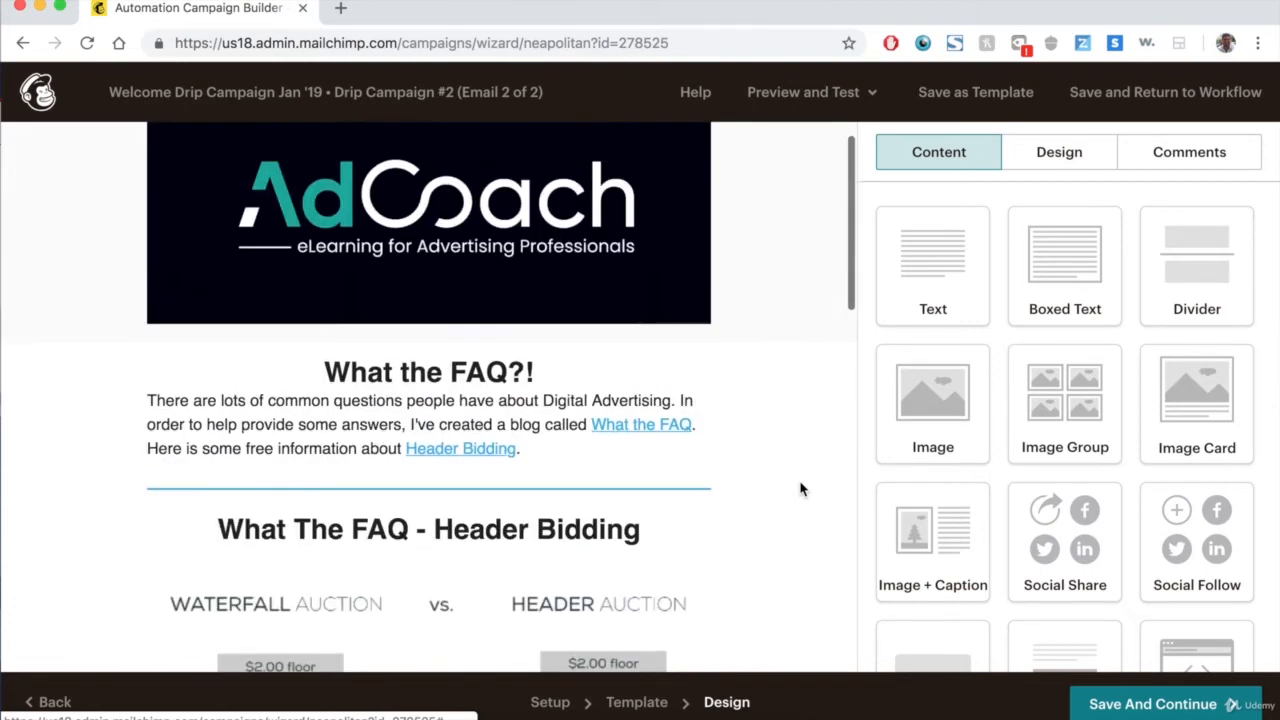
pyautogui.scroll(-10, 585, 469)
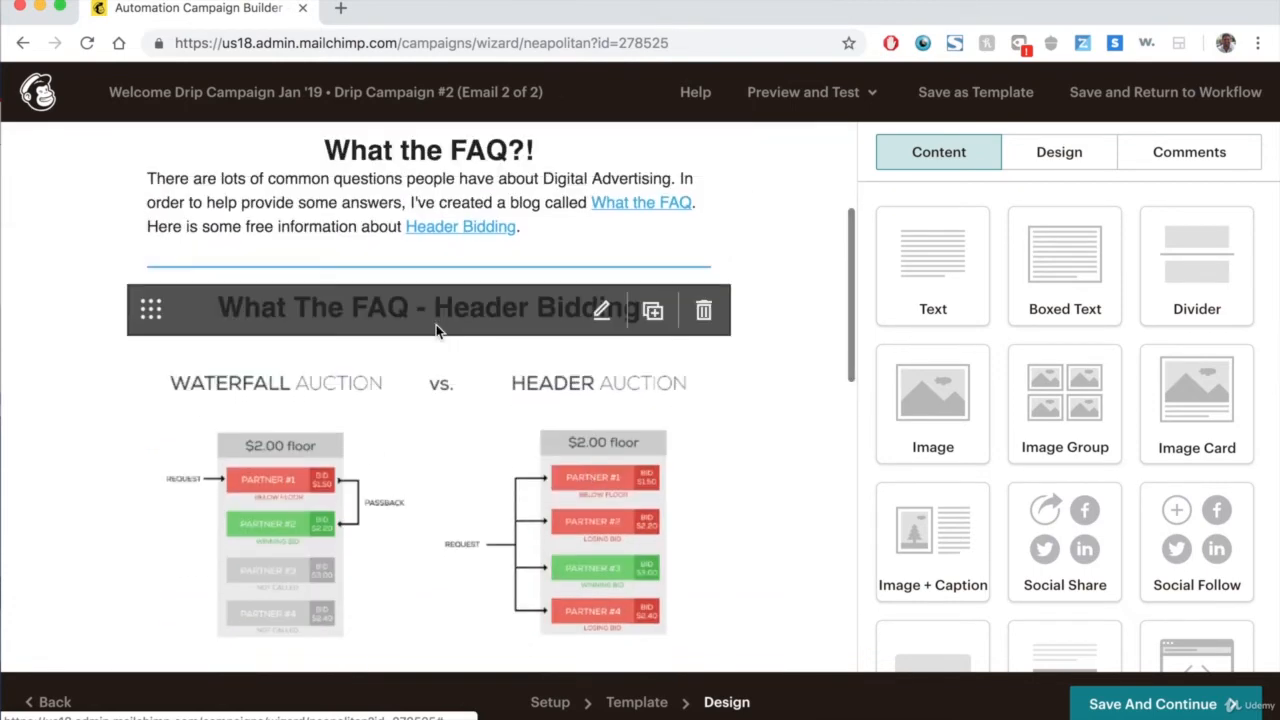
pyautogui.click(421, 246)
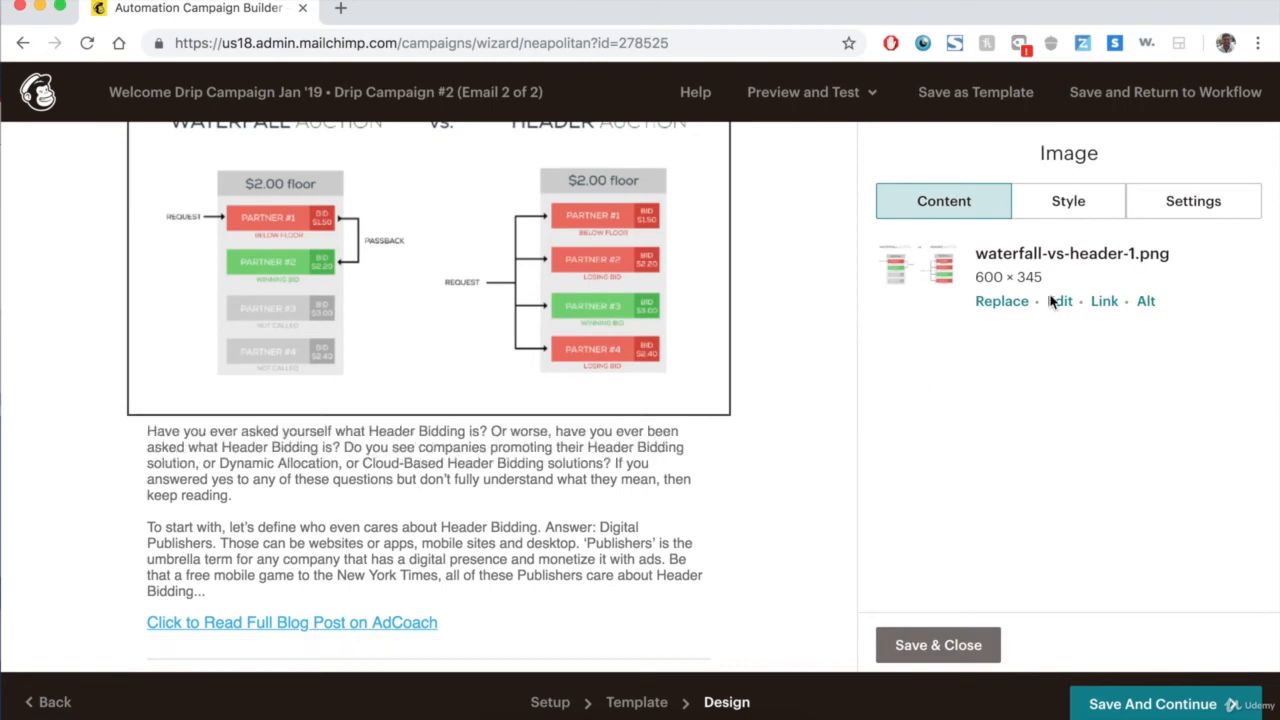
pyautogui.click(1104, 302)
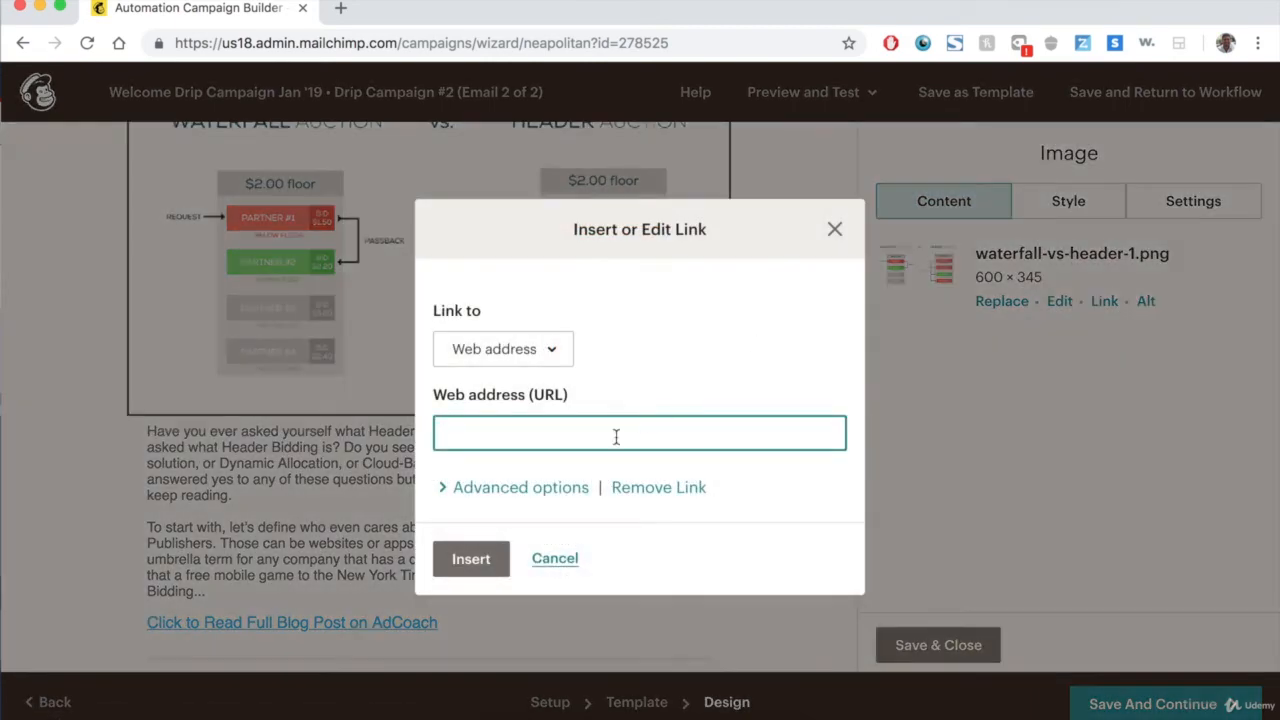
pyautogui.click(835, 229)
# Copy the web address of the Click to Read Full Blog Post on AdCoach link.
pyautogui.scroll(-1, 800, 350)
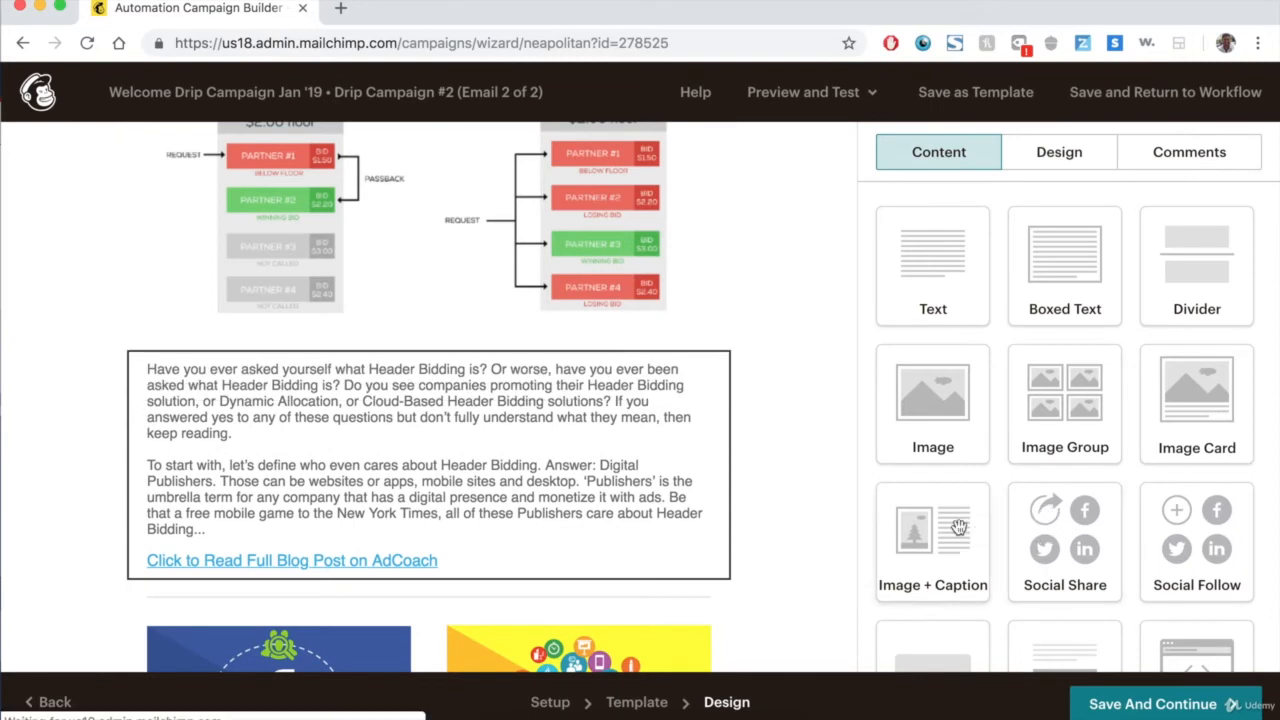
pyautogui.click(316, 573)
pyautogui.scroll(-3, 1030, 483)
pyautogui.moveTo(1118, 544); pyautogui.dragTo(988, 542)
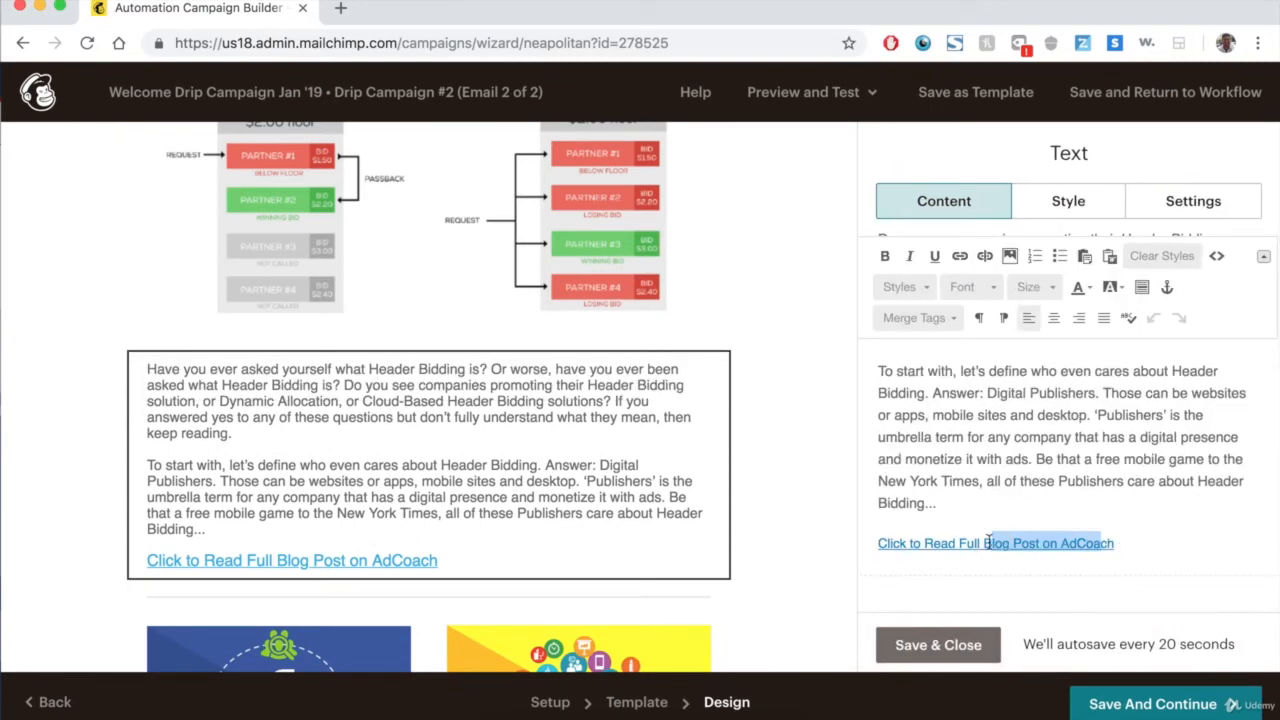
pyautogui.click(959, 256)
pyautogui.tripleClick(718, 428)
pyautogui.press('super+c')
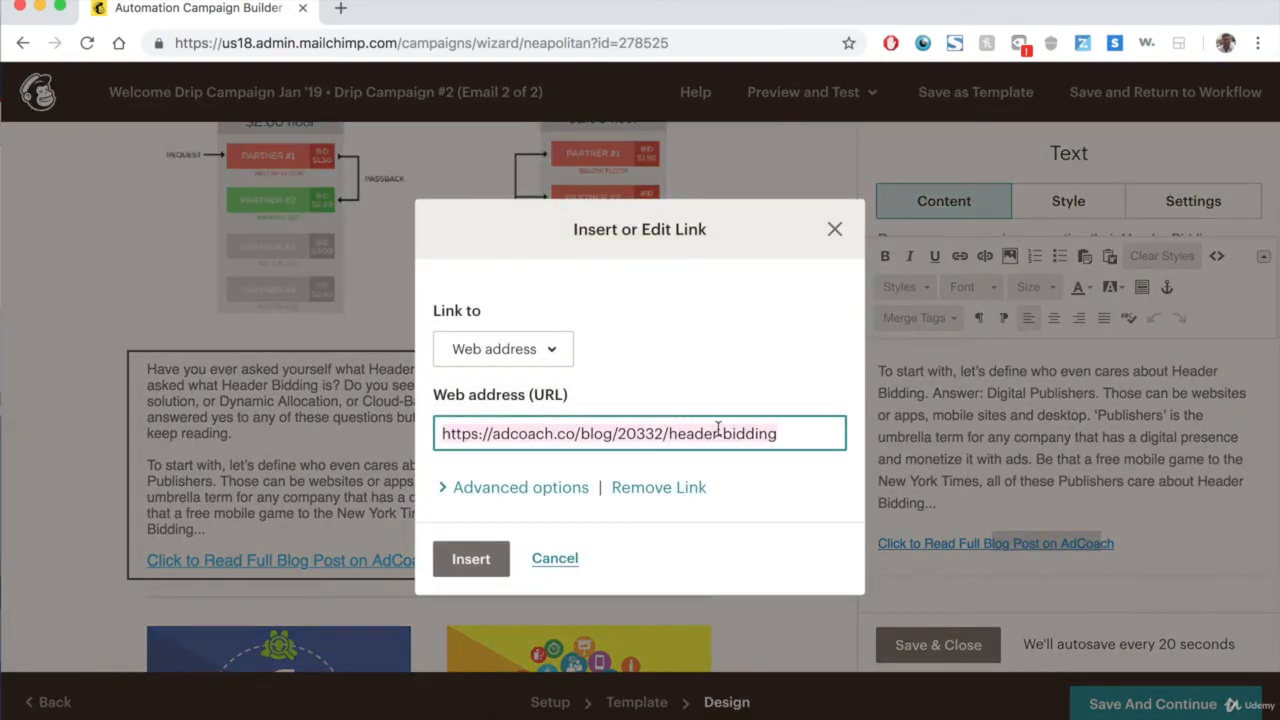
pyautogui.click(834, 237)
pyautogui.click(413, 270)
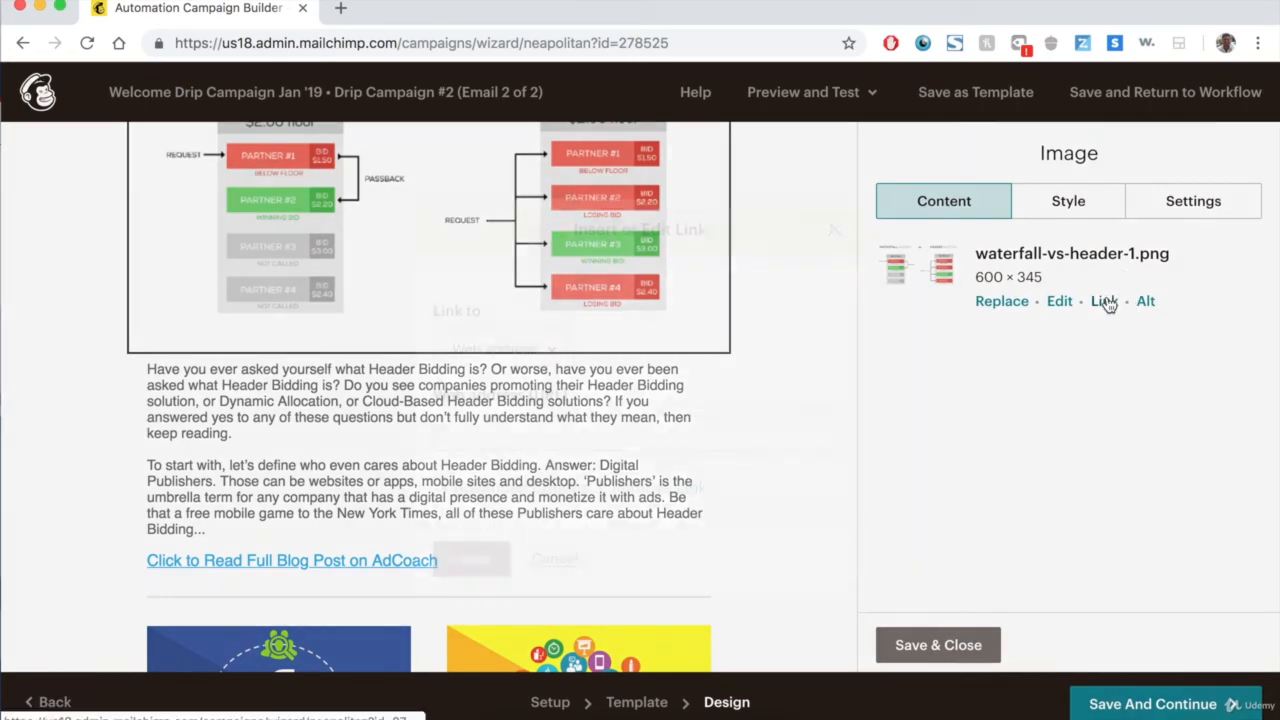
pyautogui.click(1104, 300)
pyautogui.press('super+v')
pyautogui.click(452, 572)
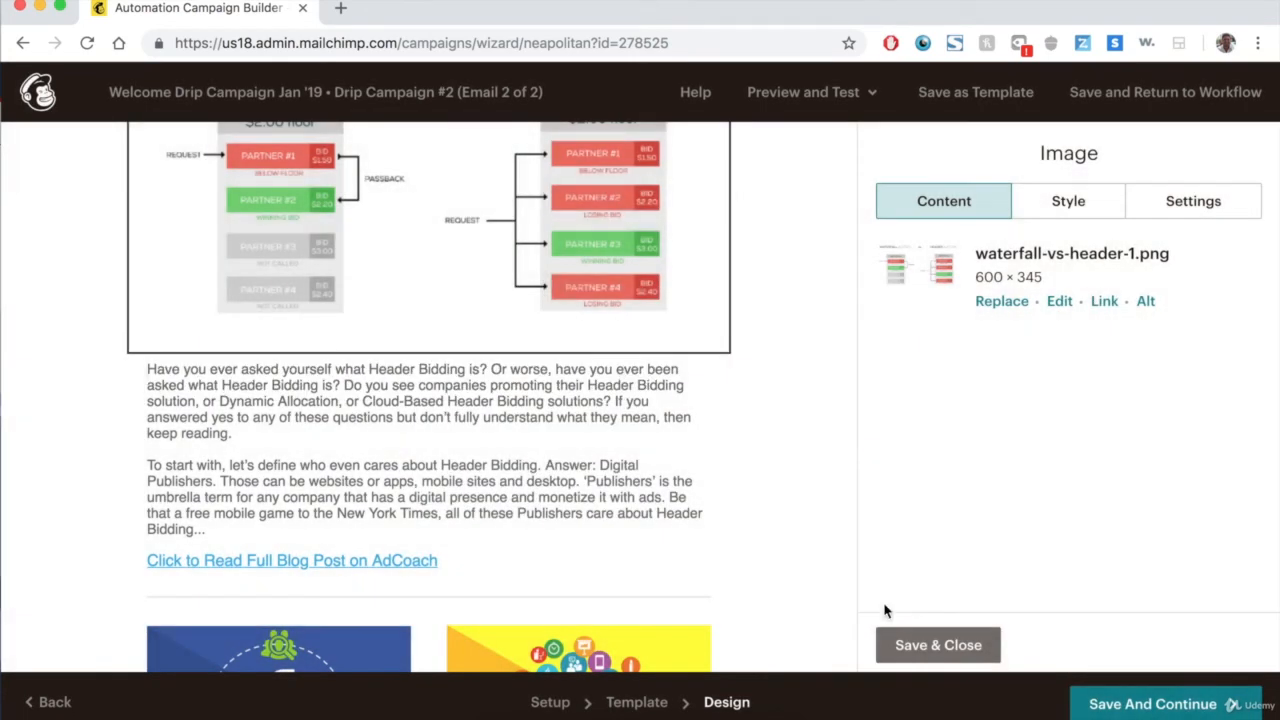
pyautogui.click(927, 645)
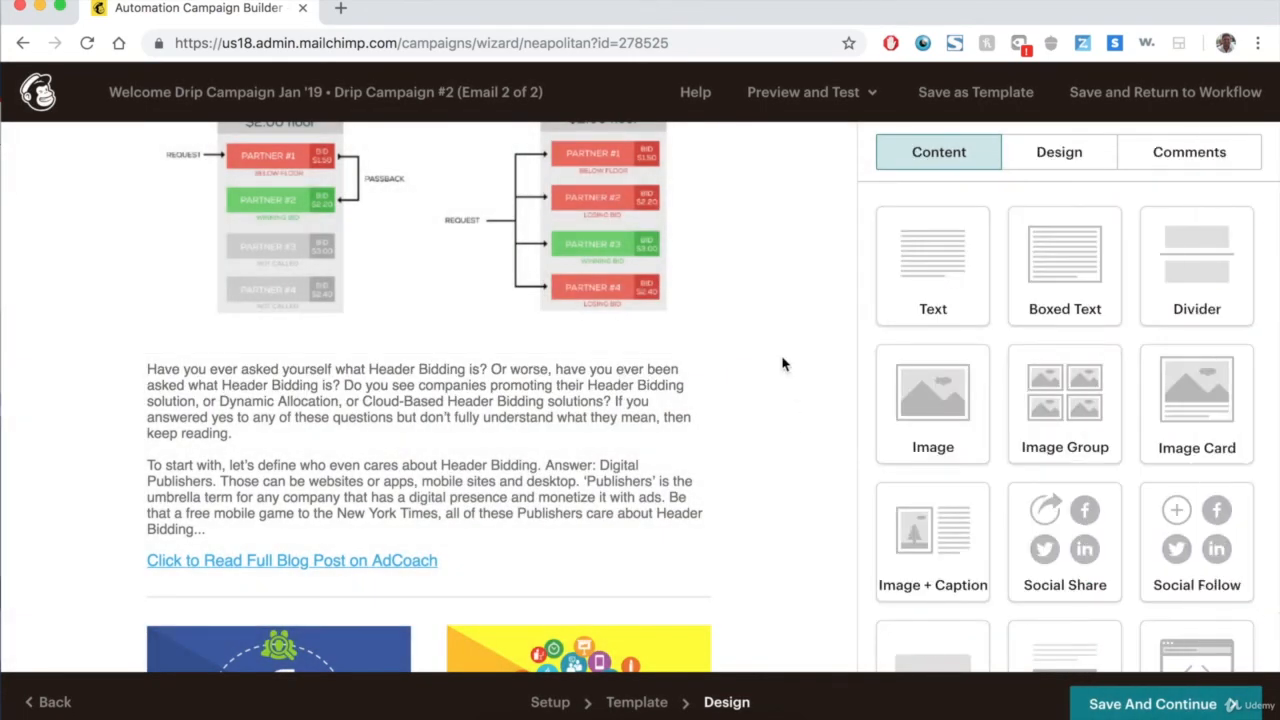
# Save the second email's design and add a third email to the workflow.
pyautogui.scroll(5, 783, 364)
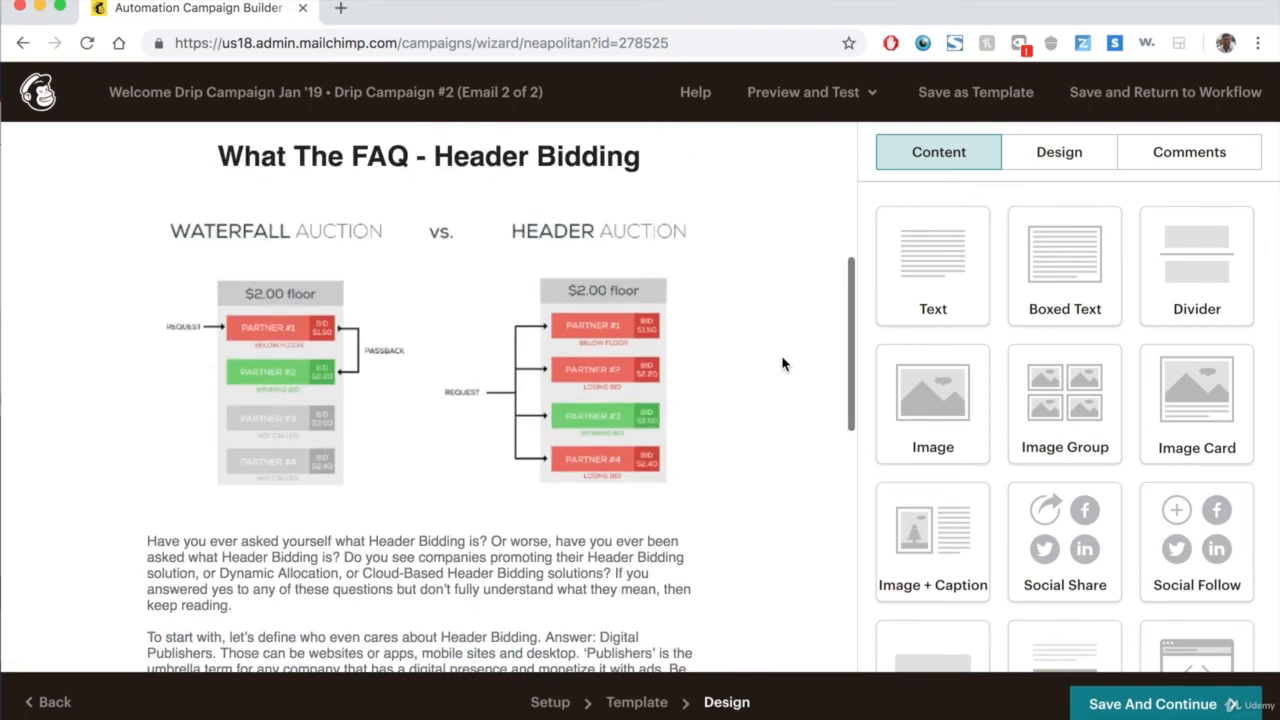
pyautogui.scroll(-5, 783, 364)
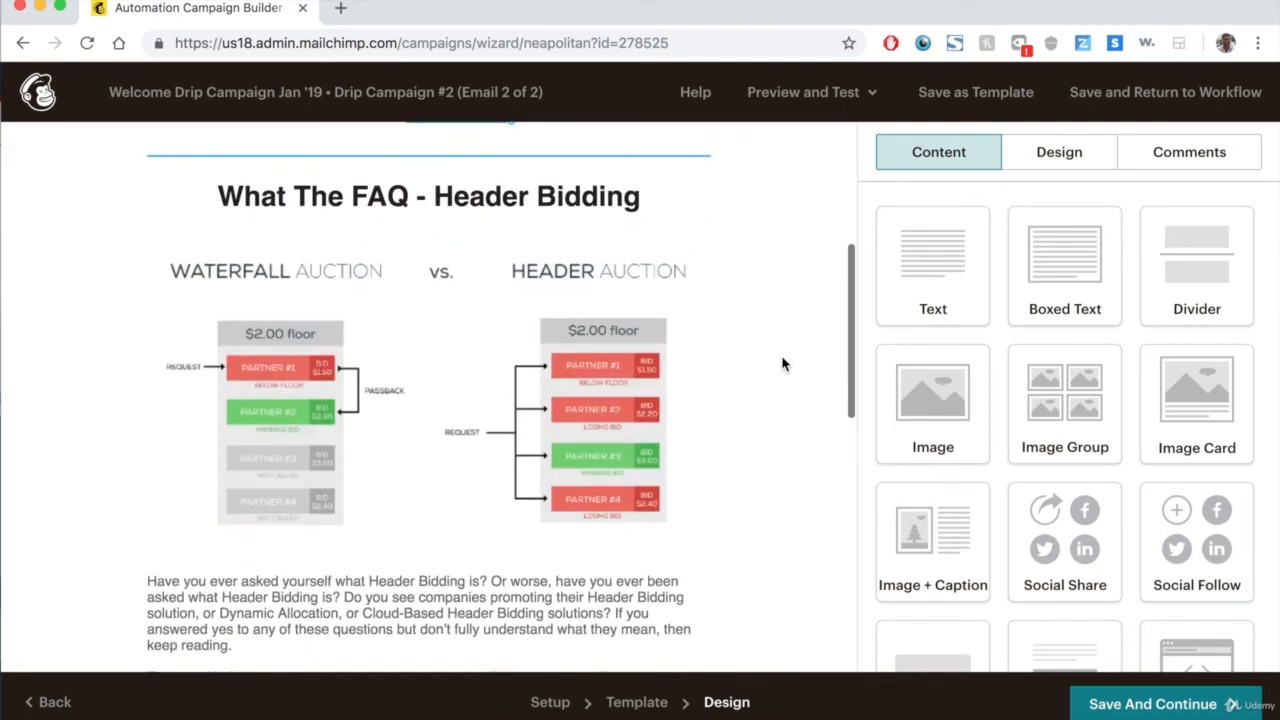
pyautogui.click(1095, 704)
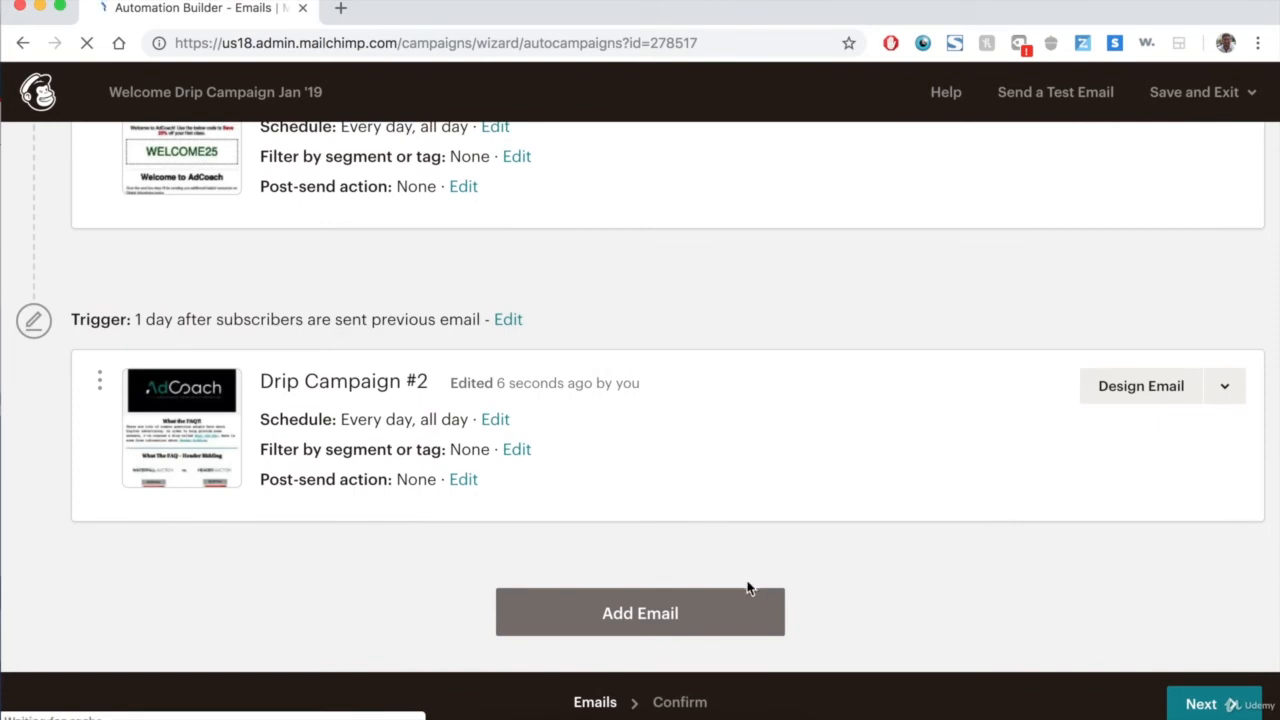
pyautogui.click(731, 605)
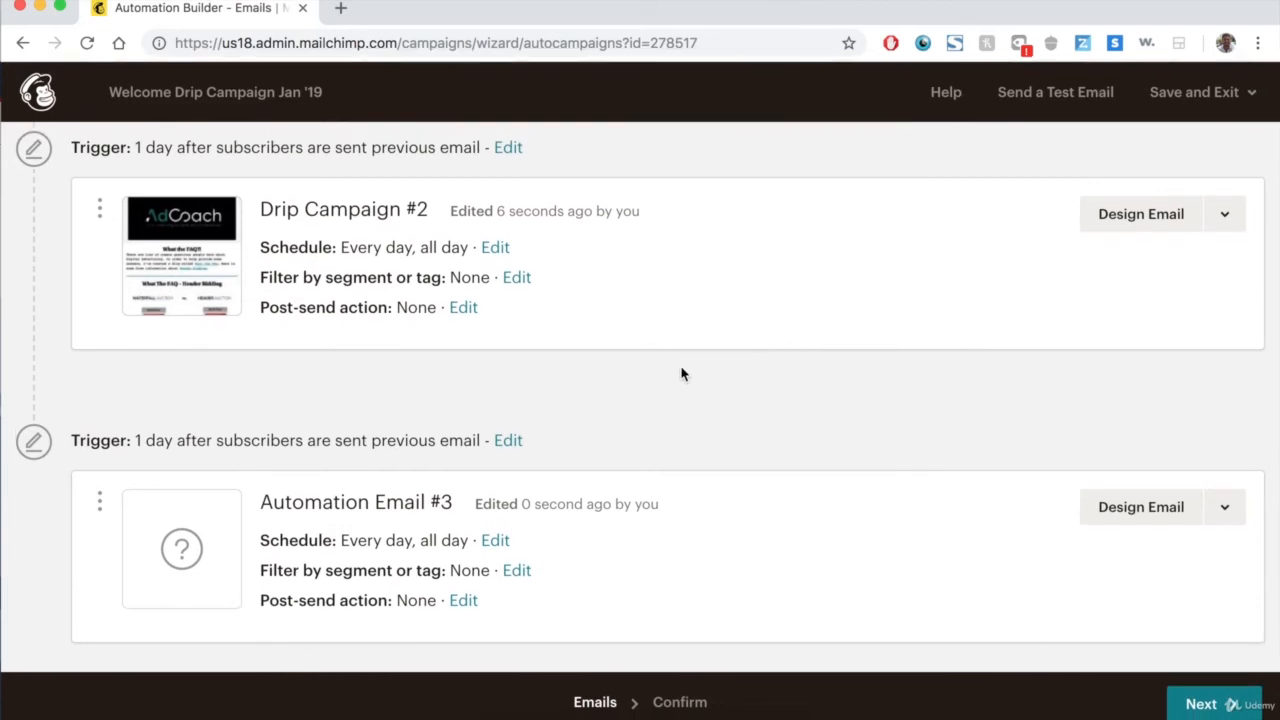
# Open the third email's setup and enter the subject Save 20% Off All Courses.
pyautogui.scroll(2, 682, 373)
pyautogui.scroll(-2, 682, 373)
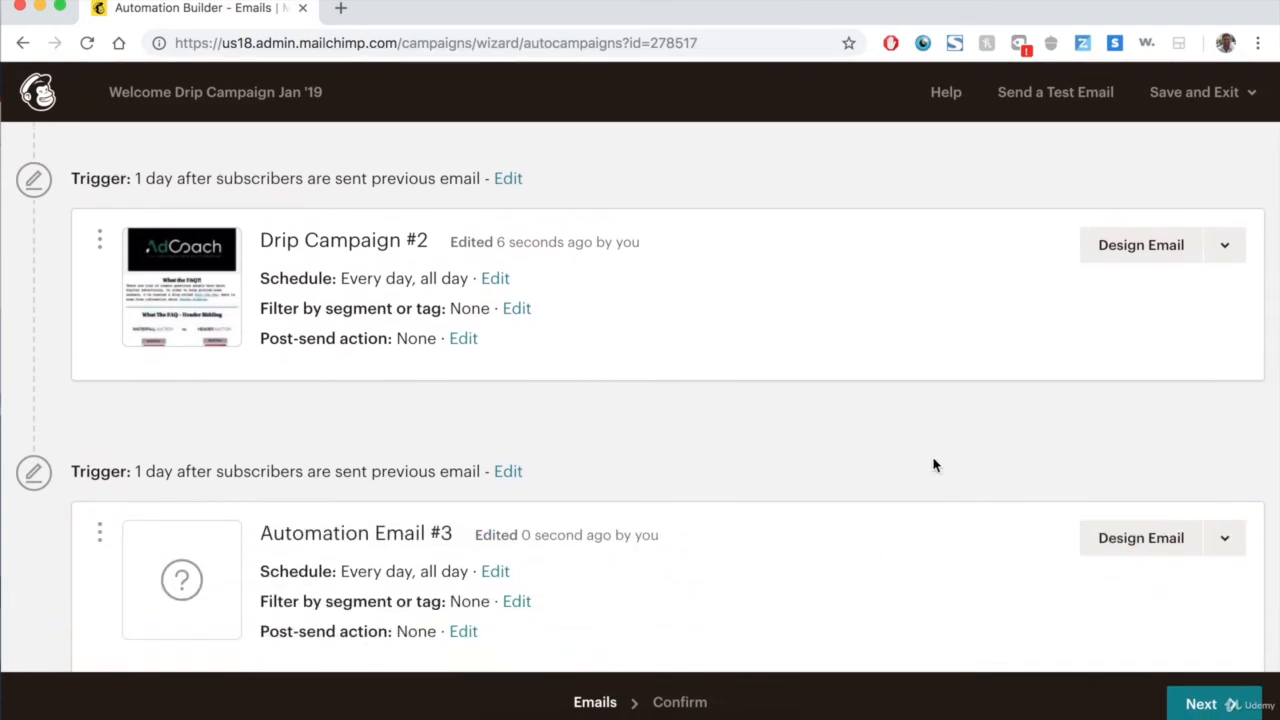
pyautogui.scroll(-1, 935, 468)
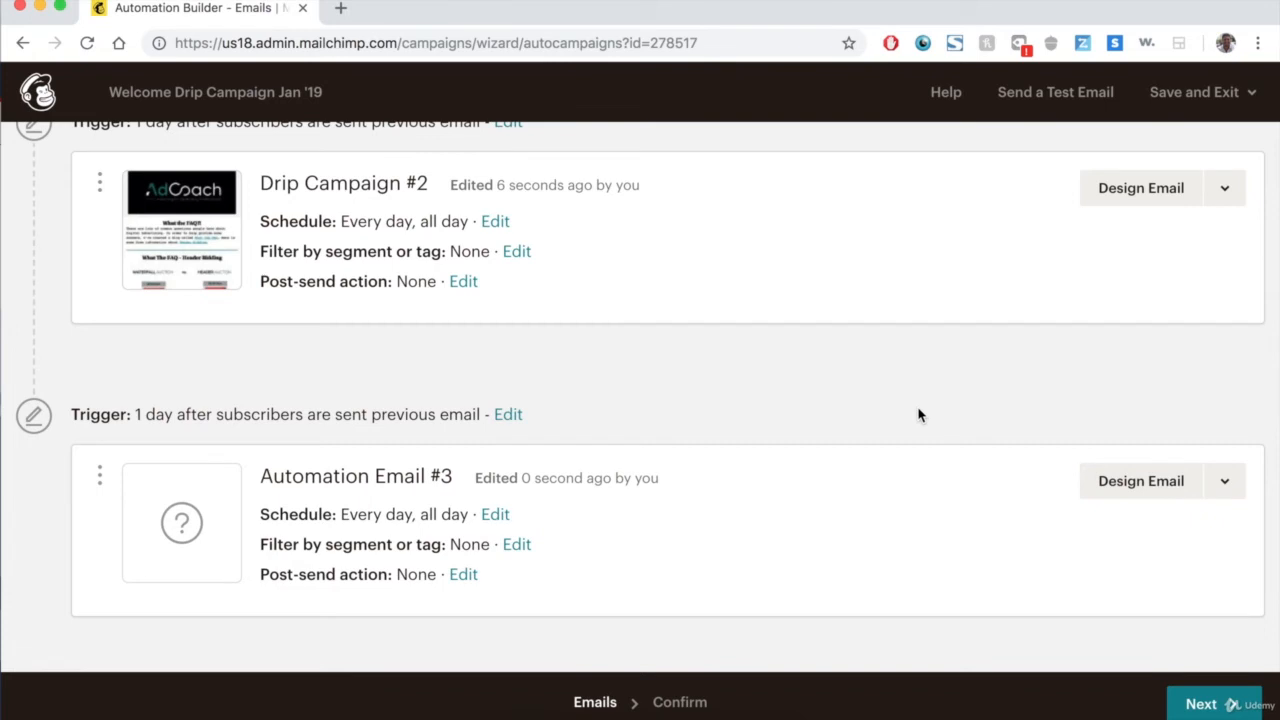
pyautogui.click(1093, 494)
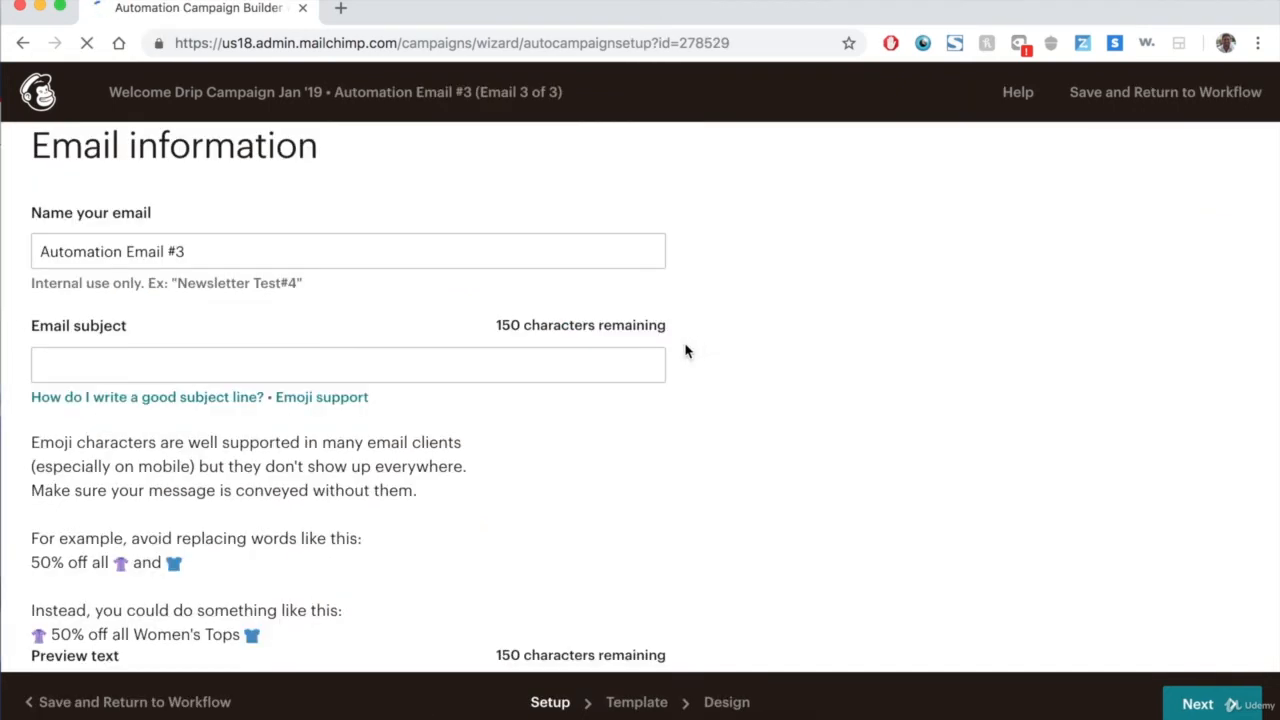
pyautogui.click(455, 366)
pyautogui.write('Save 20% ')
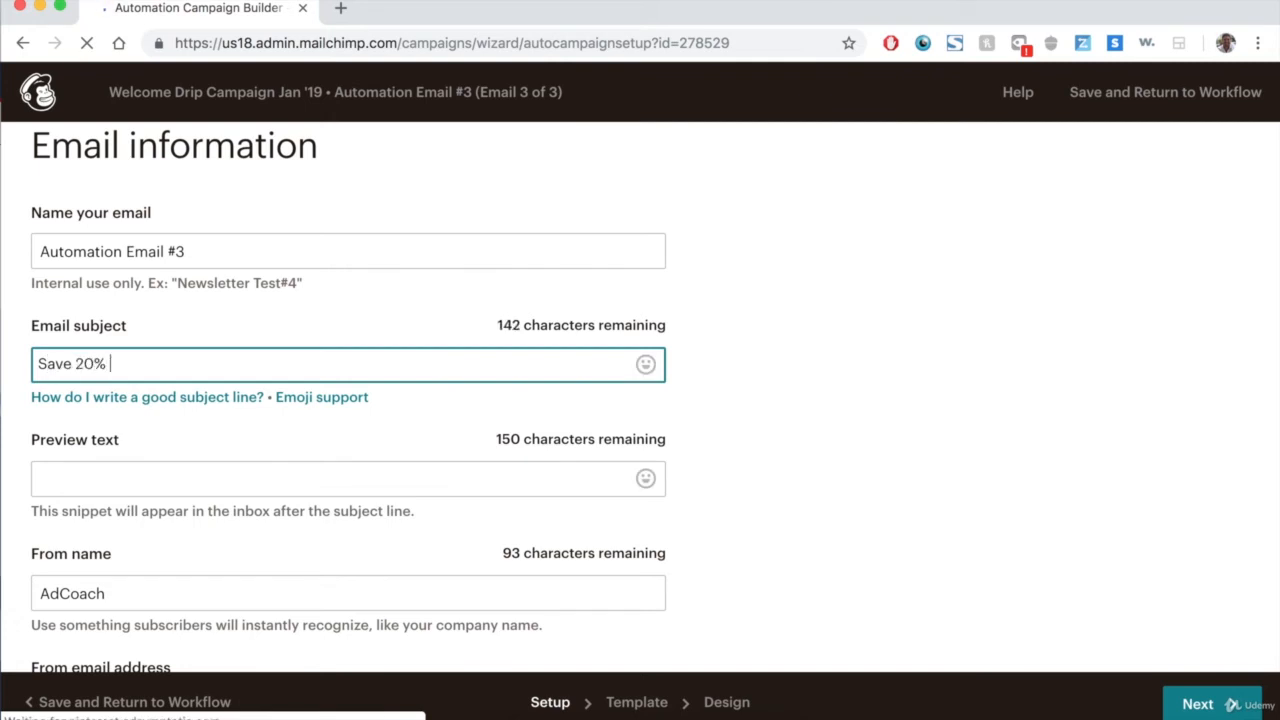
pyautogui.write('Off All Courses')
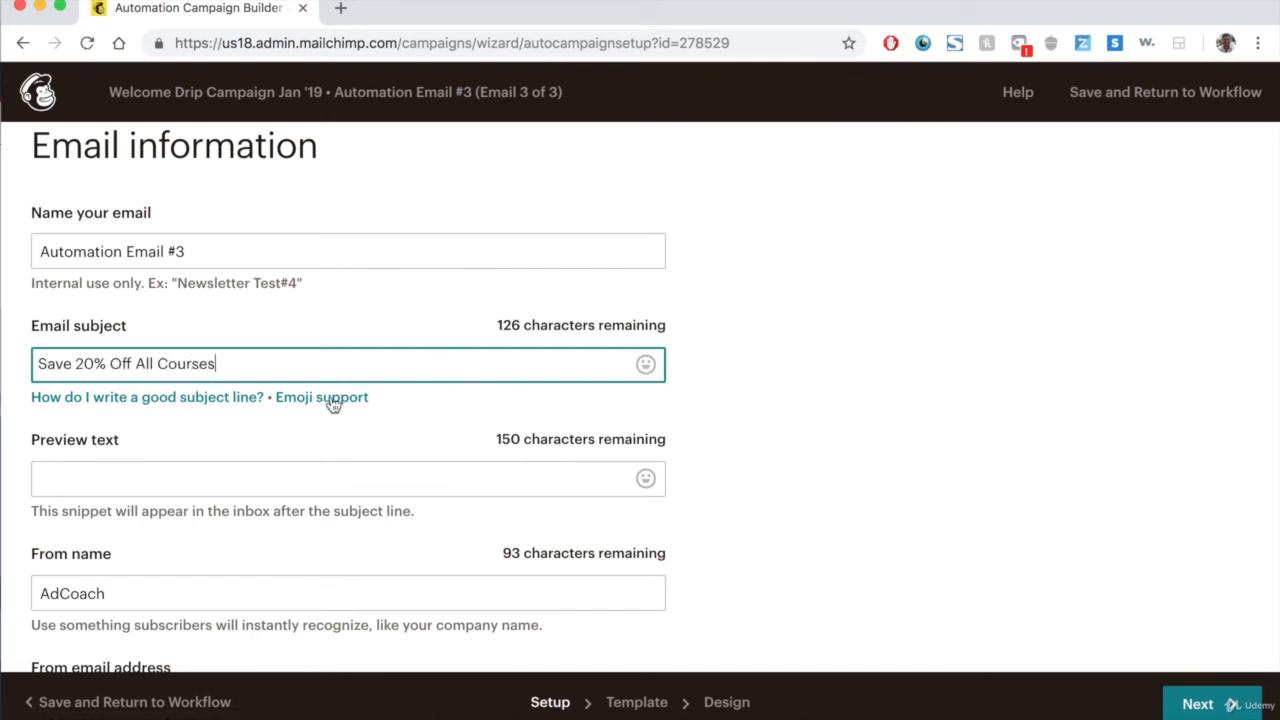
# Copy the subject into the preview text and continue to template selection.
pyautogui.tripleClick(318, 368)
pyautogui.press('super+c')
pyautogui.click(344, 483)
pyautogui.click(190, 477)
pyautogui.press('super+v')
pyautogui.scroll(-3, 1046, 425)
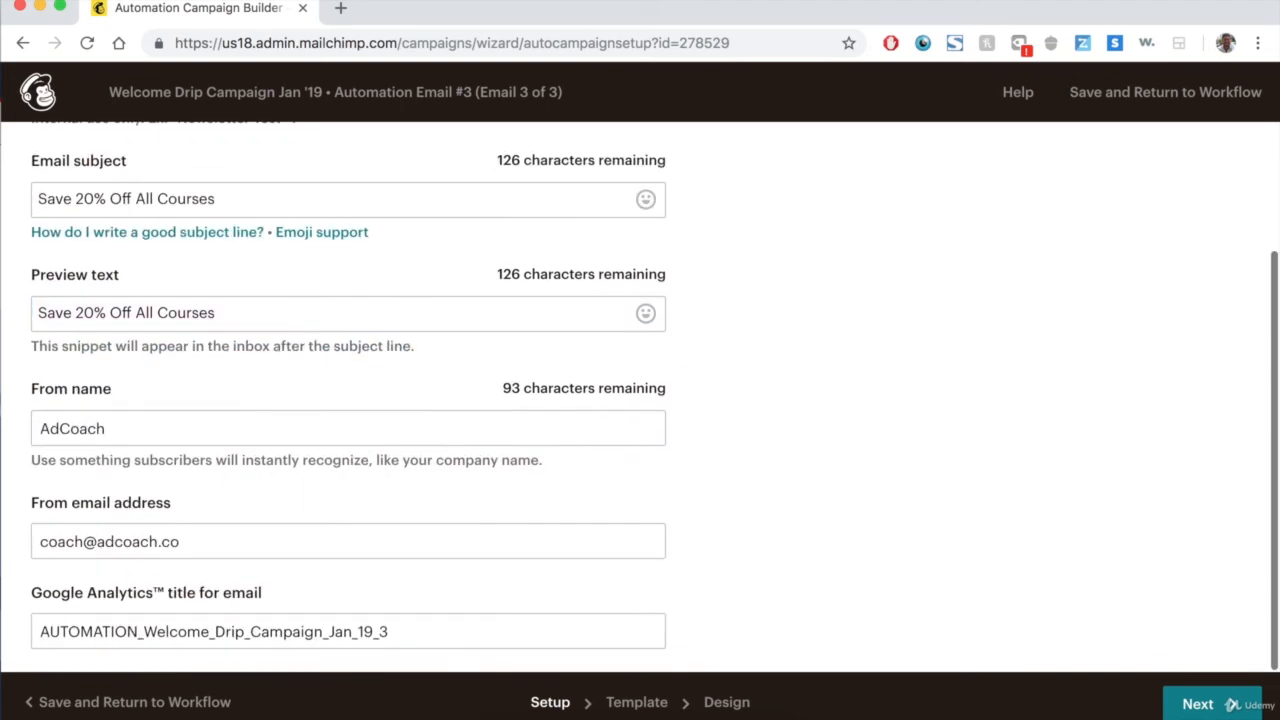
pyautogui.click(1237, 712)
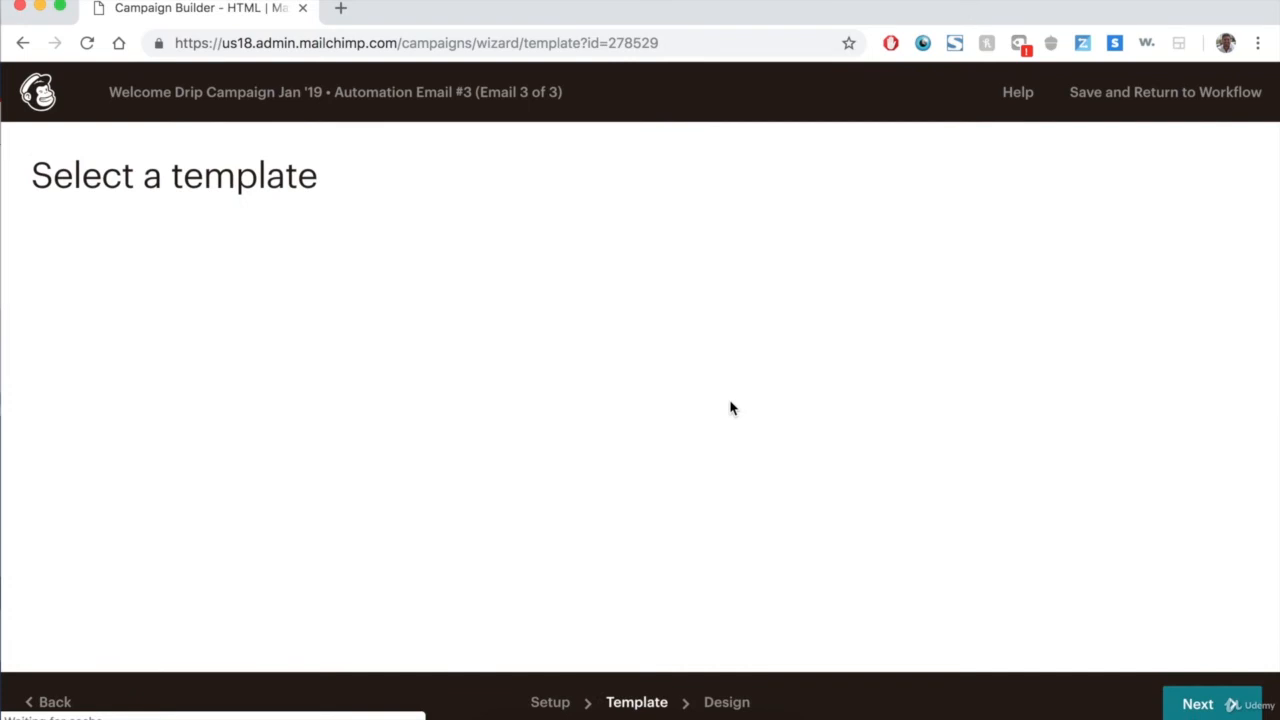
# Choose the 20% off template for the third email and return to the workflow.
pyautogui.click(400, 255)
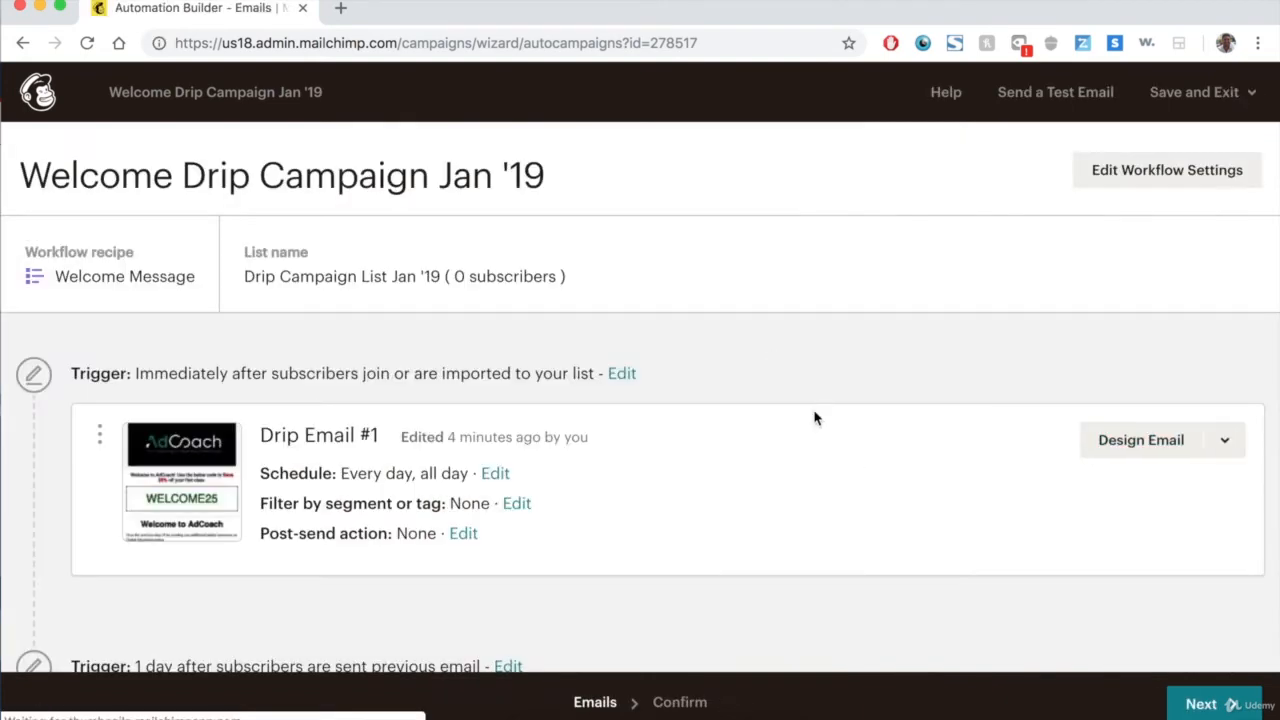
pyautogui.scroll(-5, 814, 417)
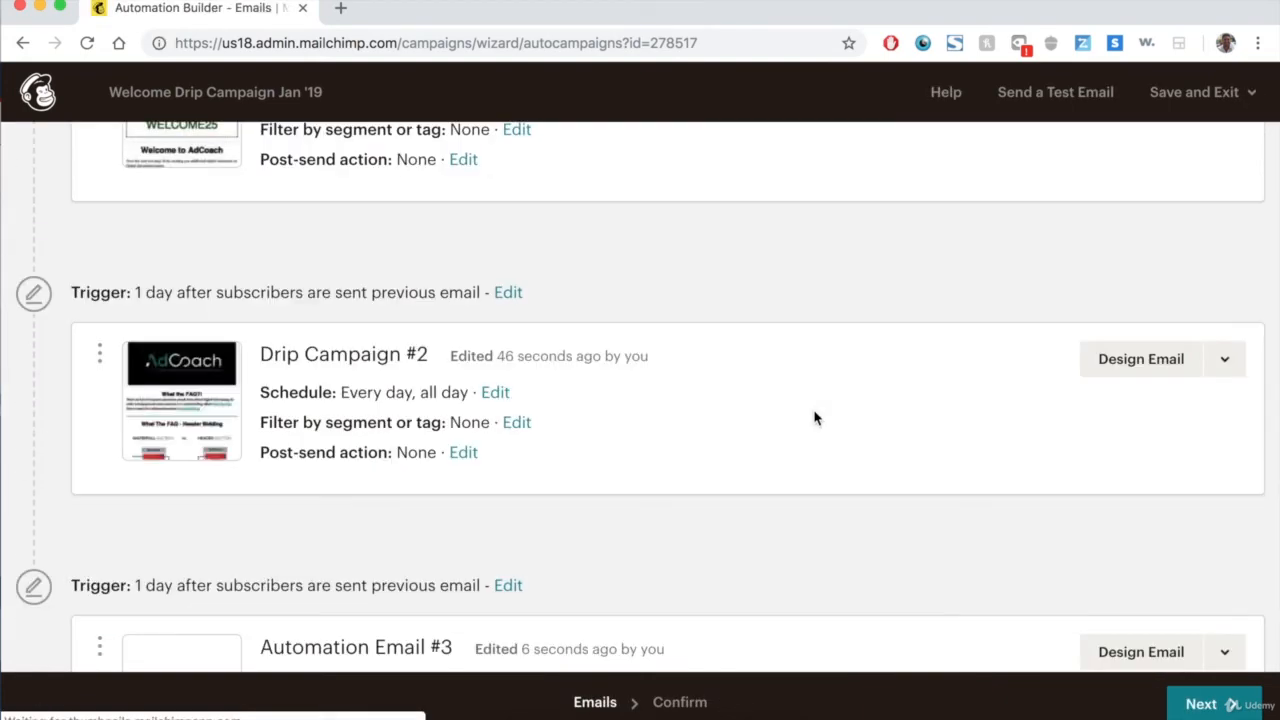
pyautogui.scroll(-3, 814, 417)
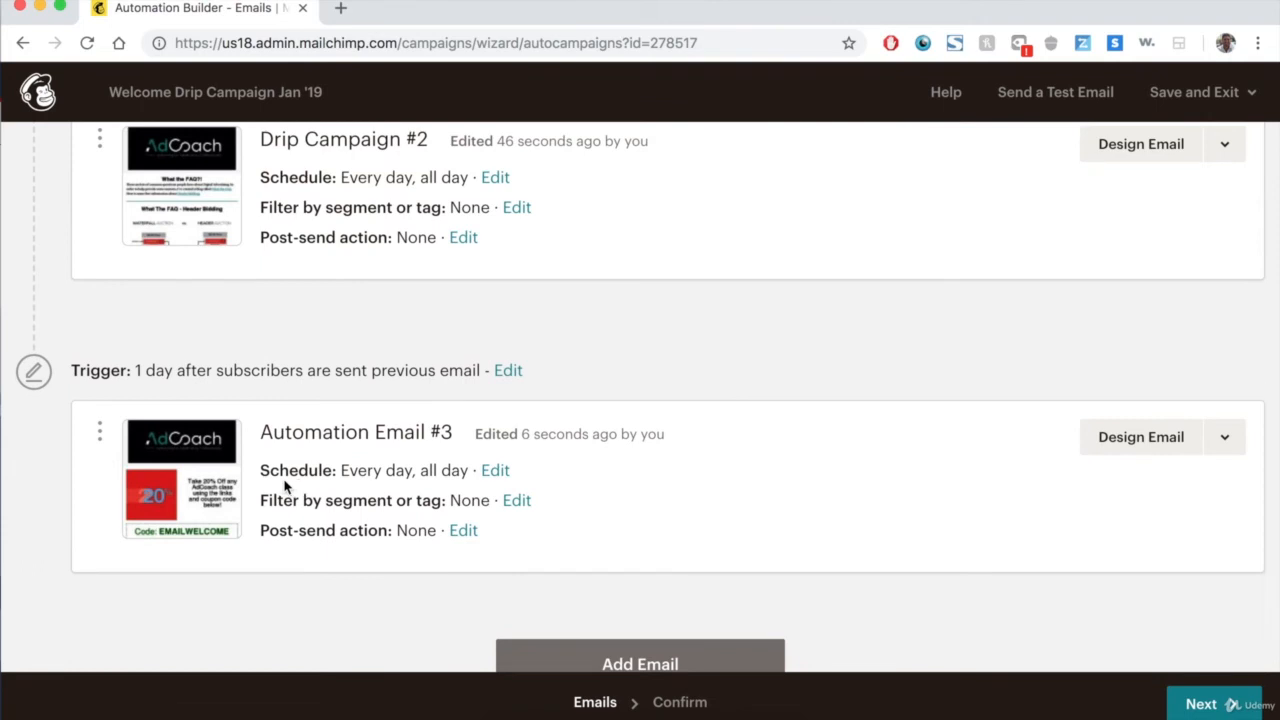
pyautogui.scroll(-1, 286, 485)
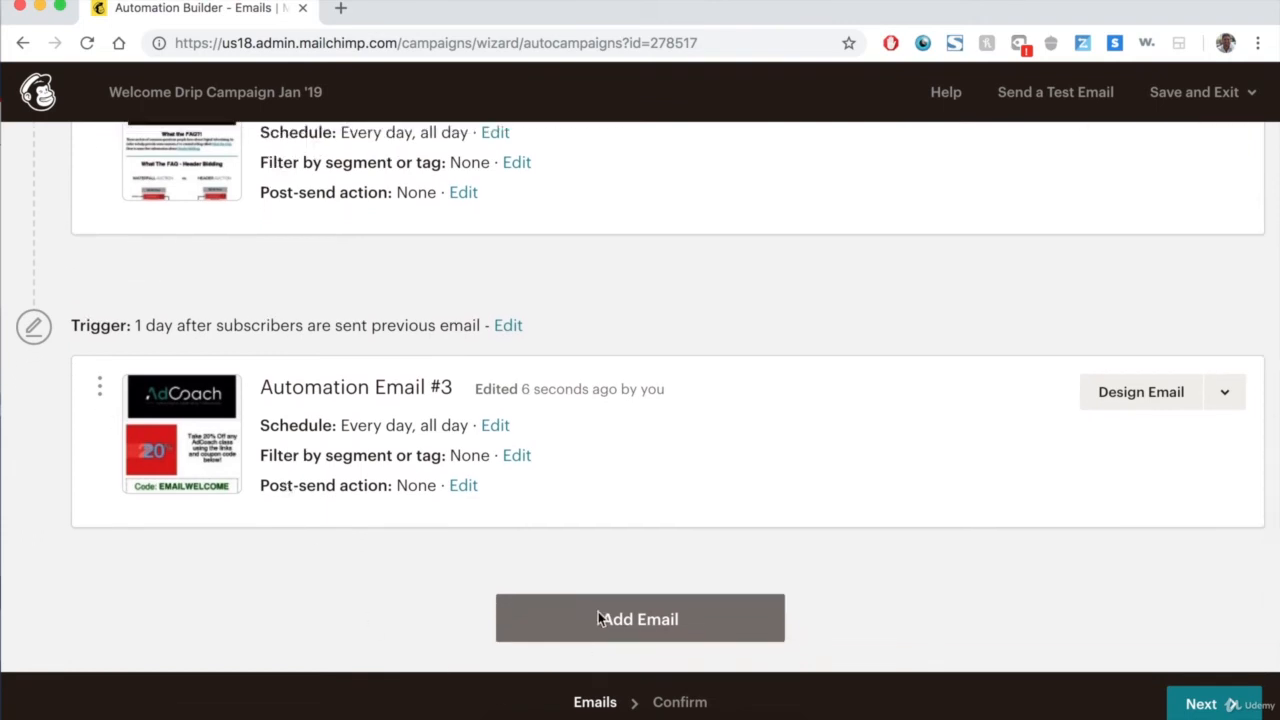
# Add a fourth email to the workflow and set its trigger delay to 2 days.
pyautogui.click(611, 636)
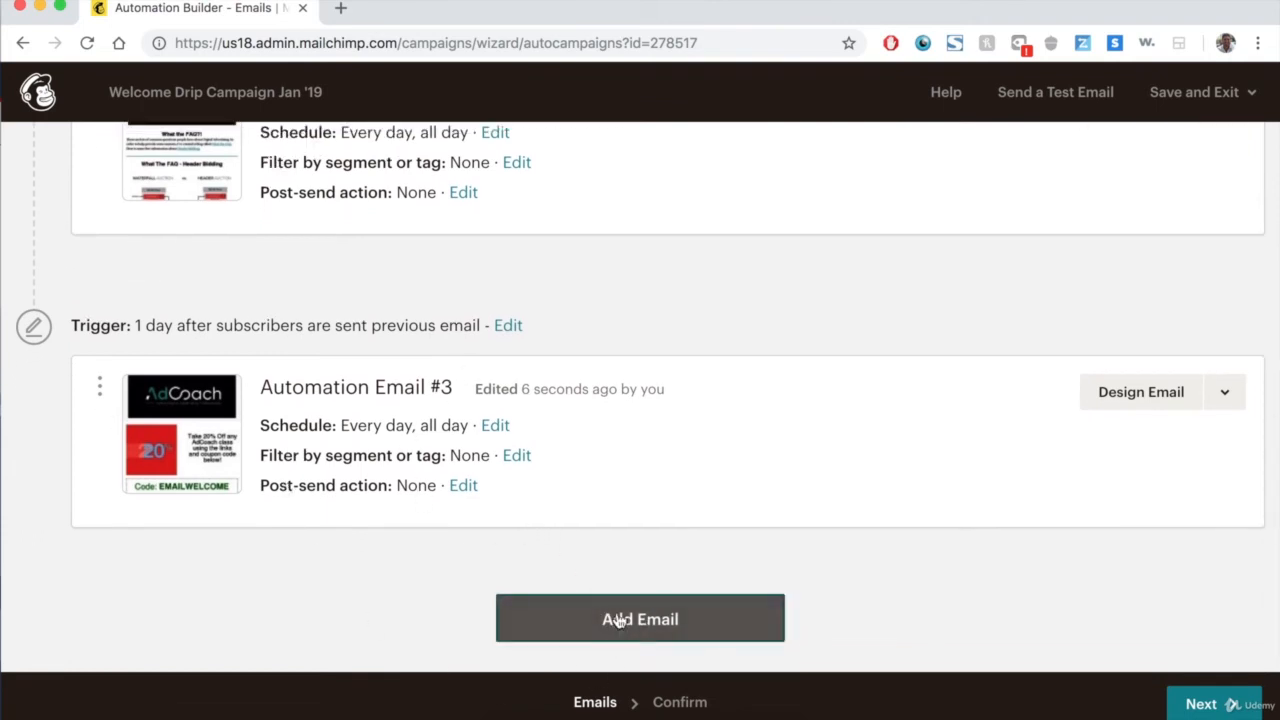
pyautogui.scroll(-5, 730, 344)
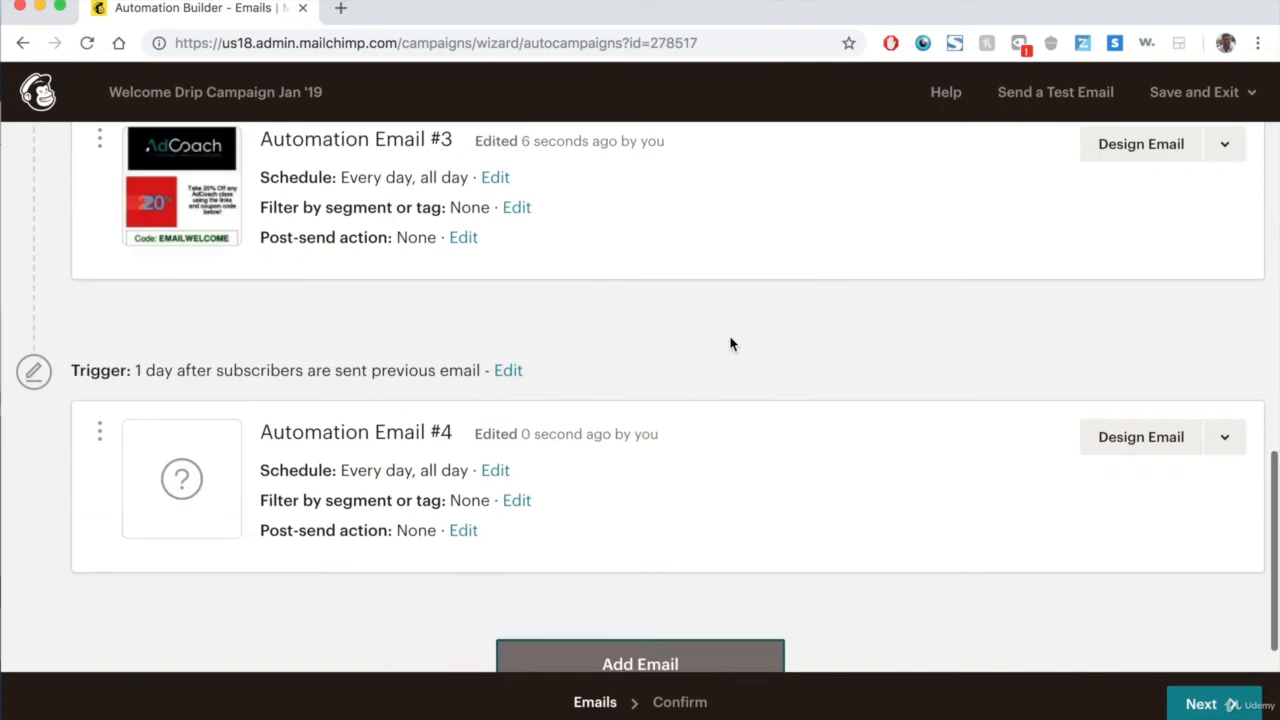
pyautogui.click(512, 372)
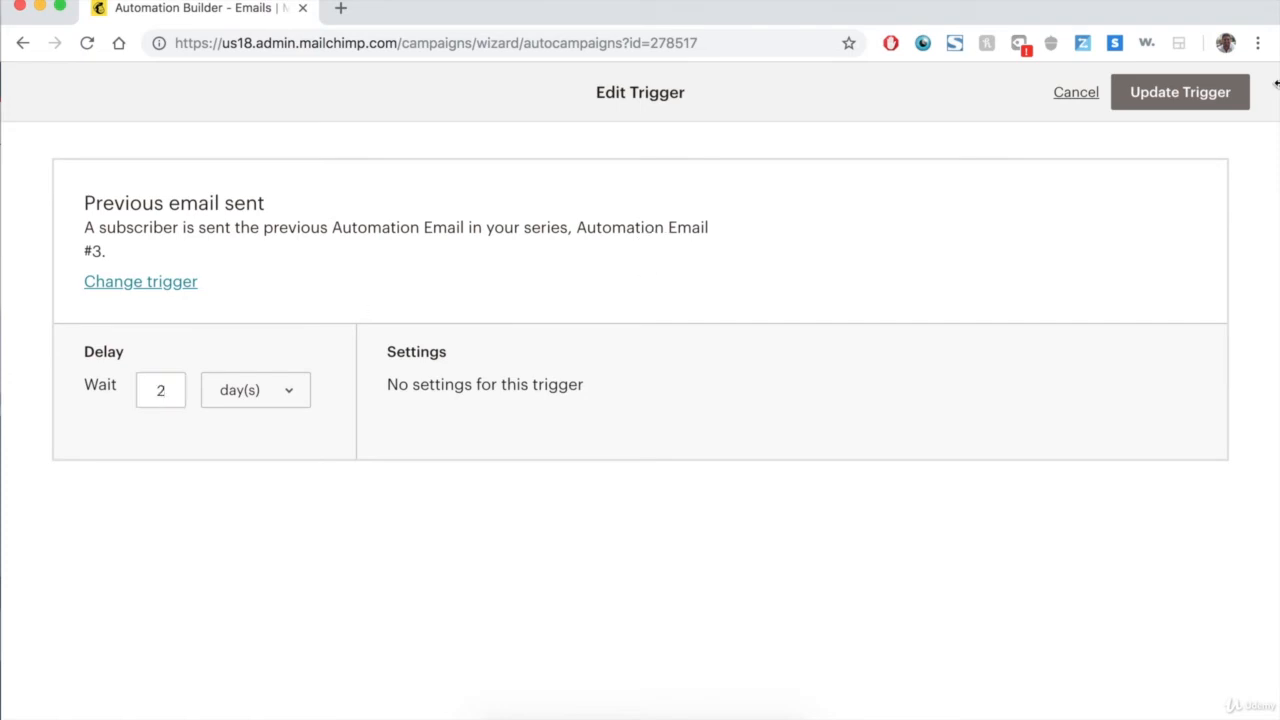
pyautogui.click(1186, 100)
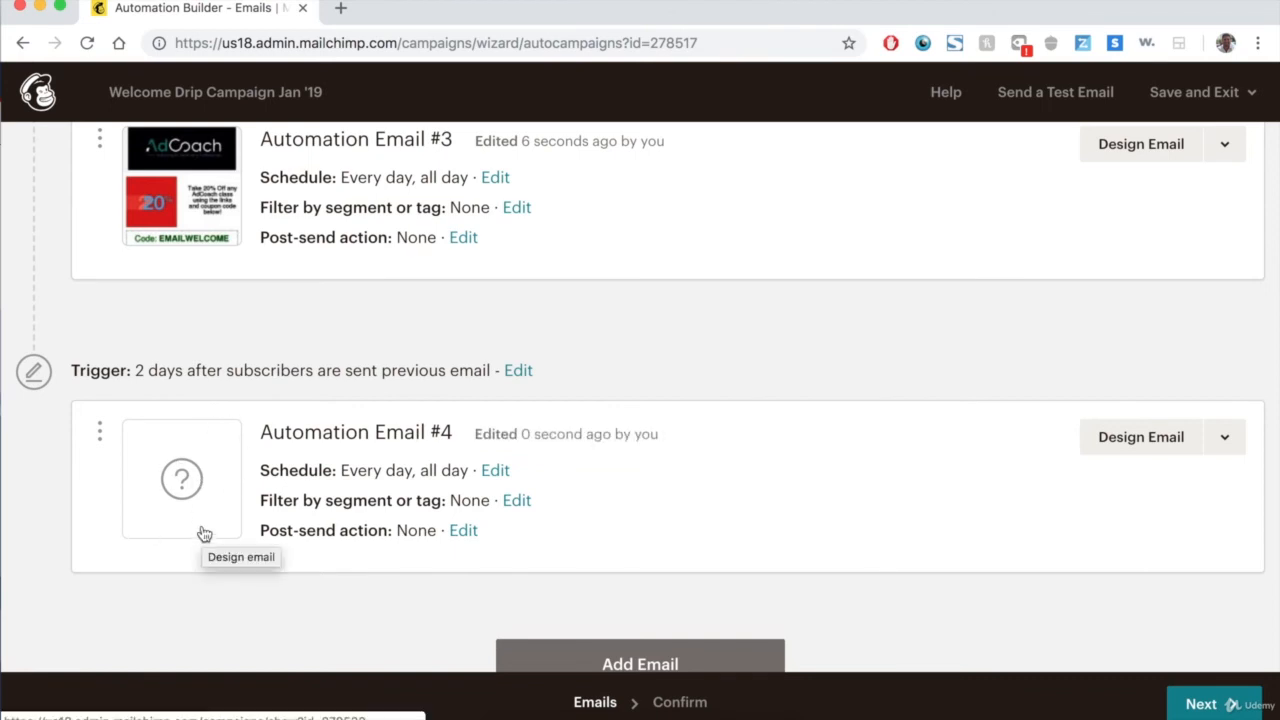
# Preview the third email's design and close the preview.
pyautogui.click(192, 204)
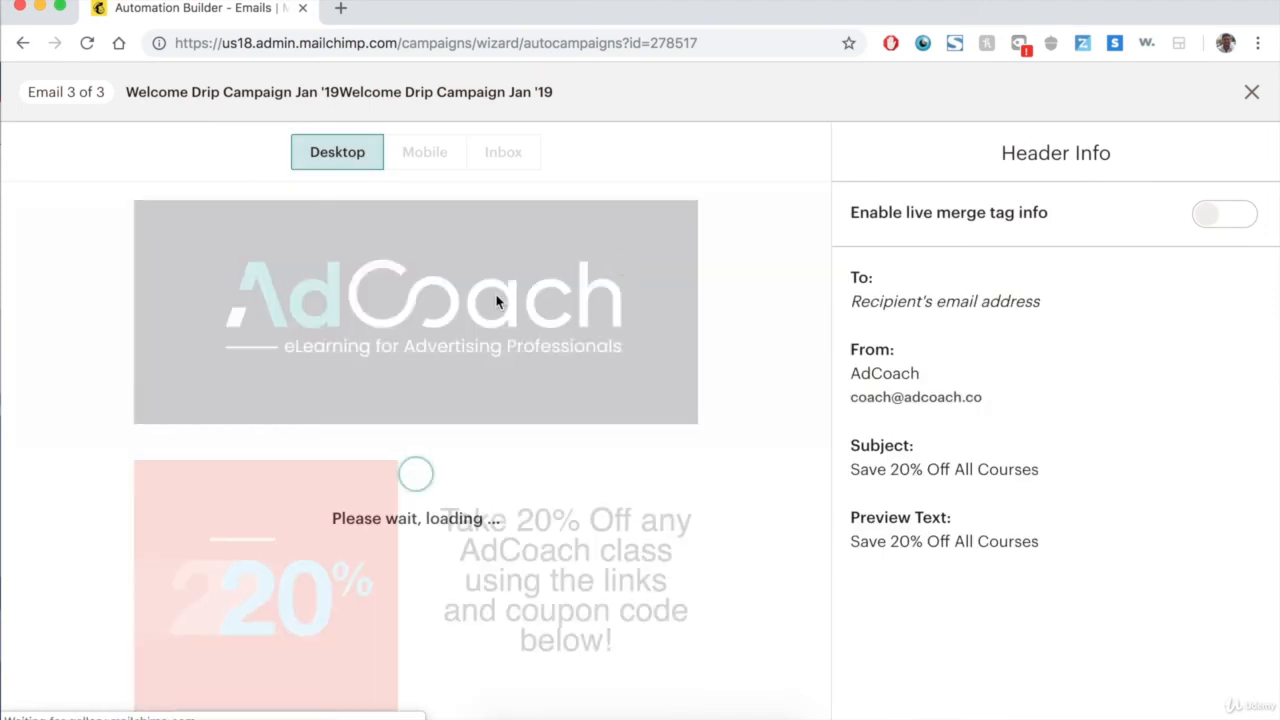
pyautogui.scroll(-10, 496, 300)
pyautogui.scroll(-5, 496, 294)
pyautogui.scroll(15, 496, 294)
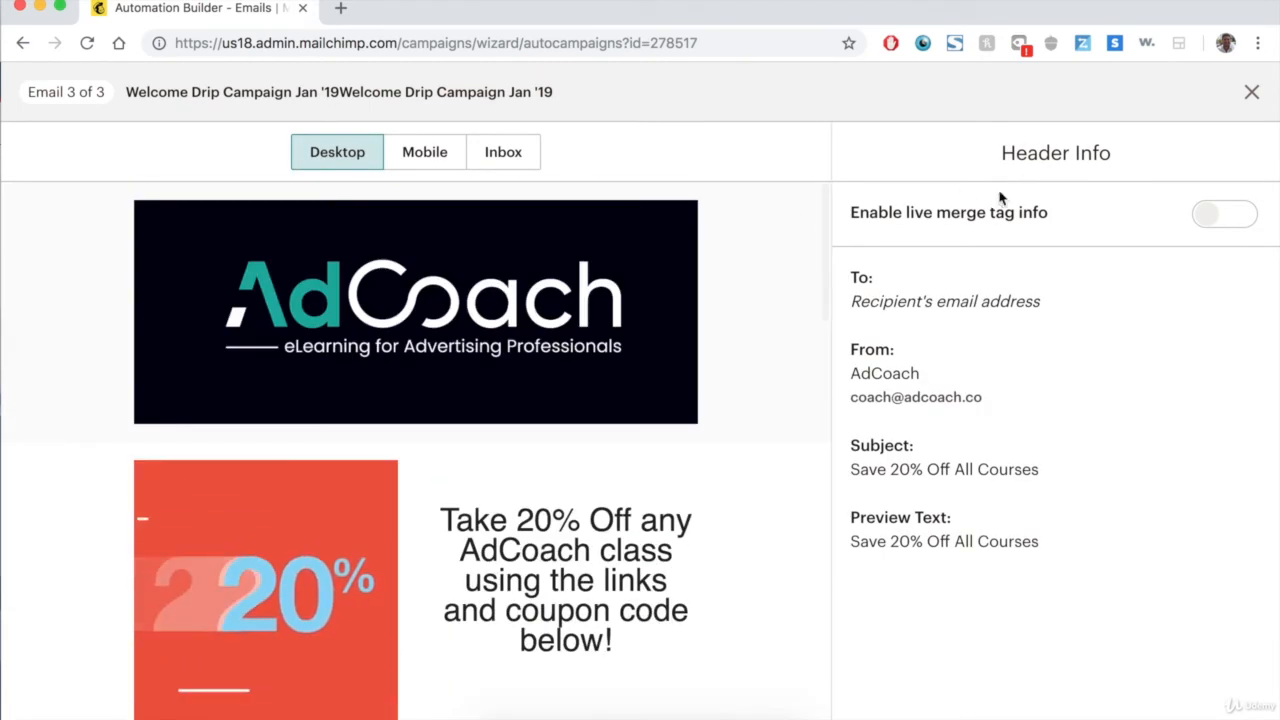
pyautogui.click(1251, 92)
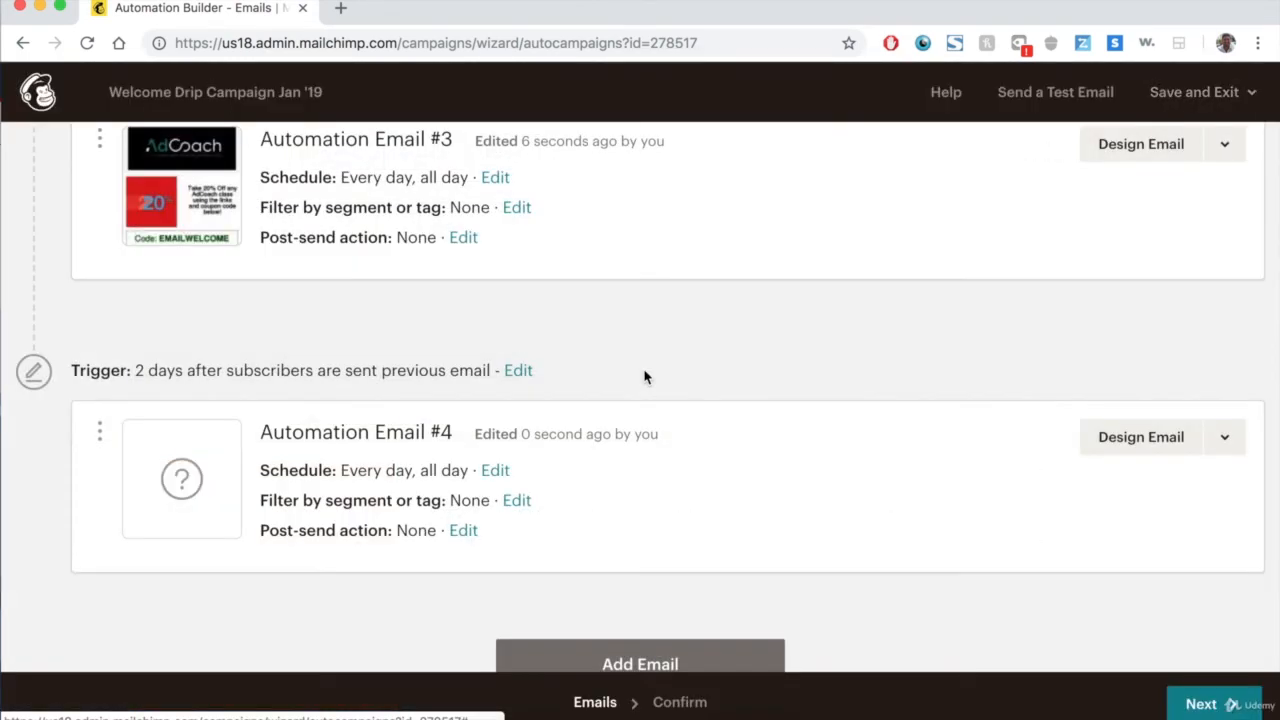
# Leave the automation builder without starting the automation.
pyautogui.scroll(-1, 644, 376)
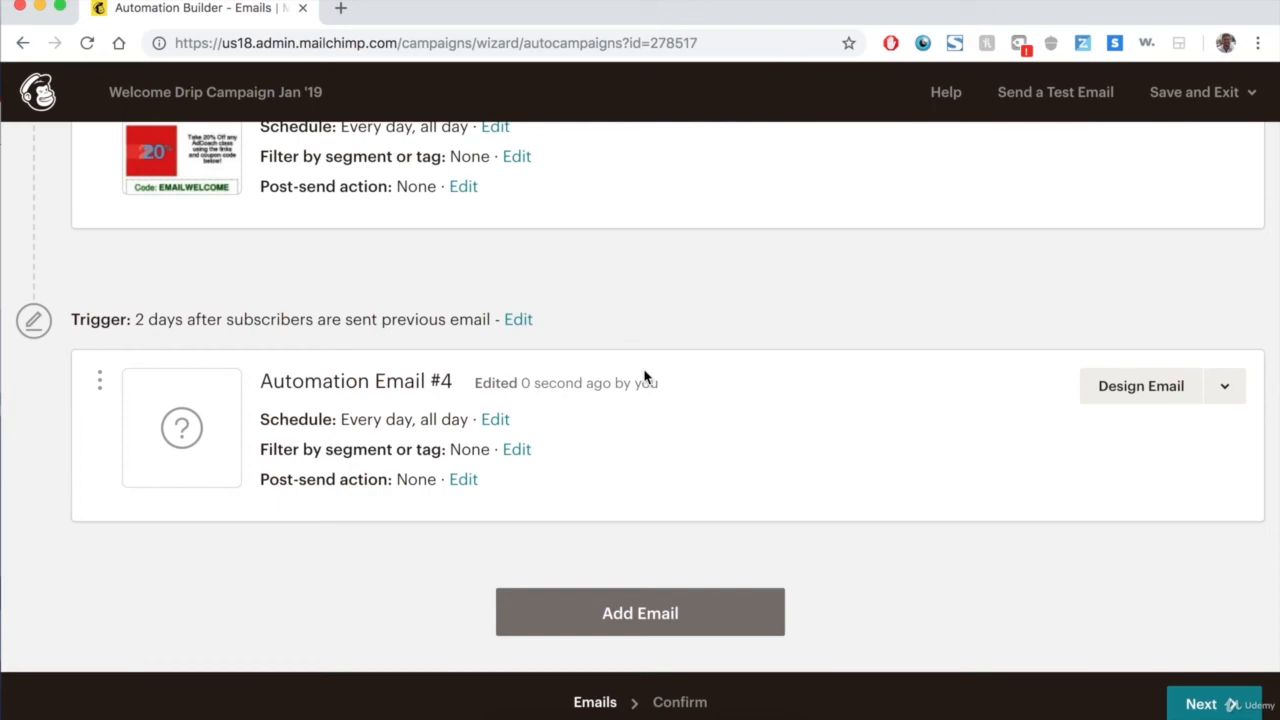
pyautogui.scroll(15, 643, 374)
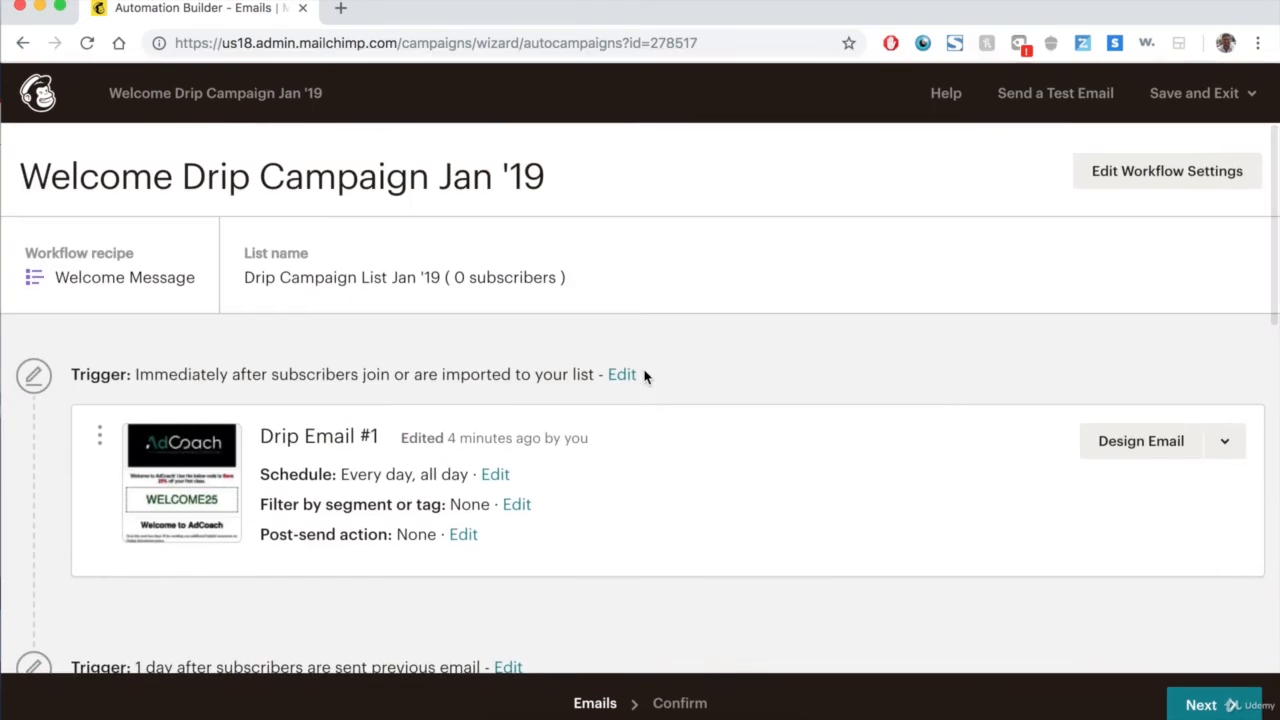
pyautogui.scroll(-15, 686, 330)
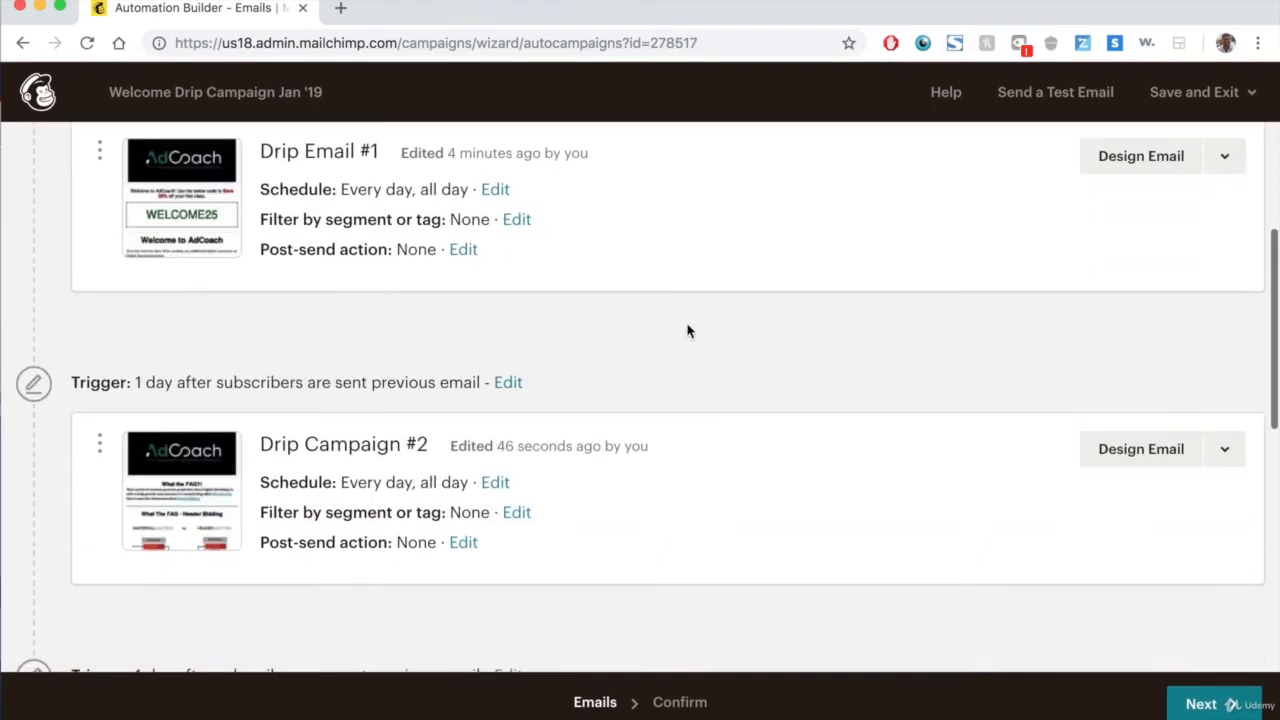
pyautogui.scroll(15, 686, 330)
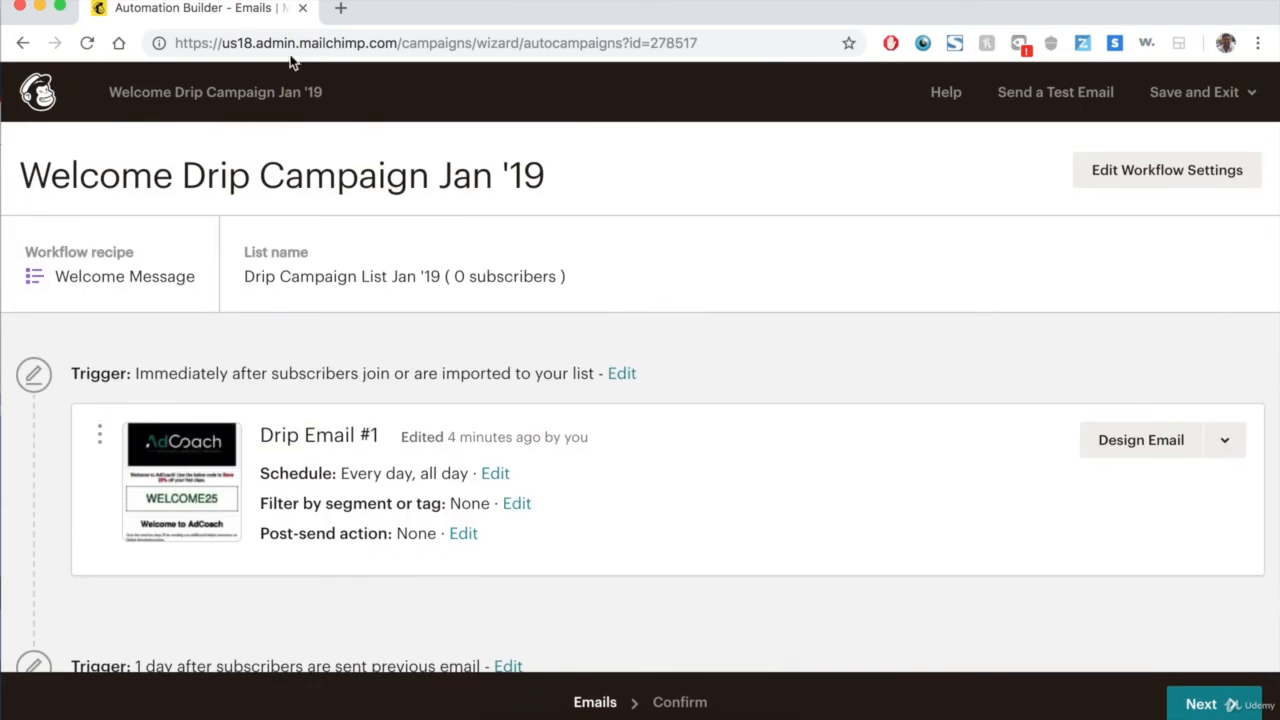
pyautogui.click(36, 89)
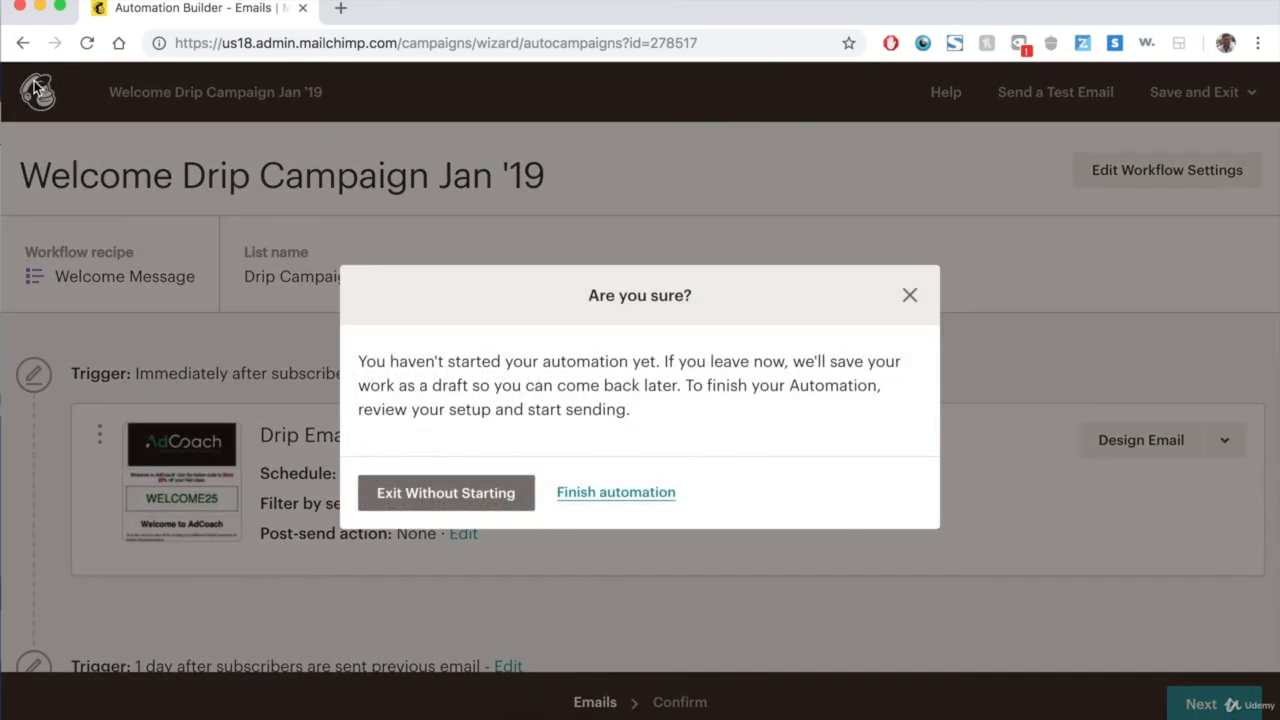
pyautogui.click(469, 506)
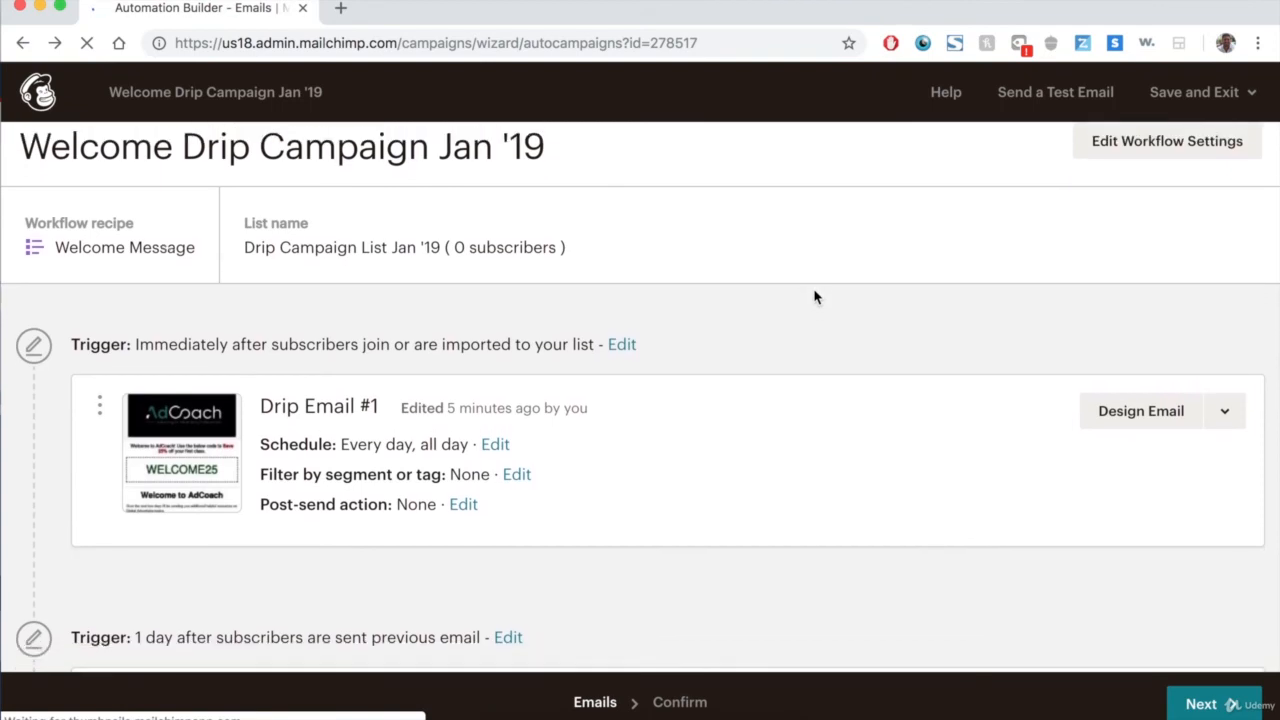
pyautogui.scroll(-1, 815, 297)
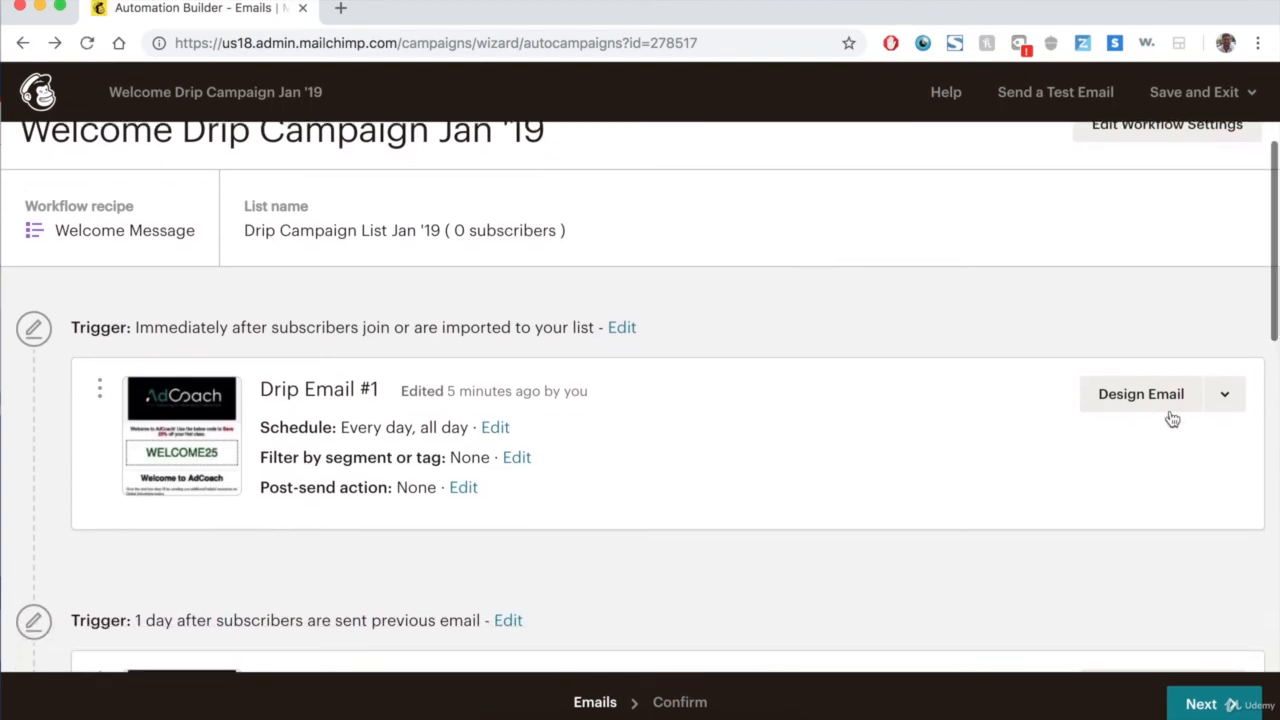
pyautogui.click(1234, 410)
pyautogui.click(944, 370)
pyautogui.scroll(-4, 940, 366)
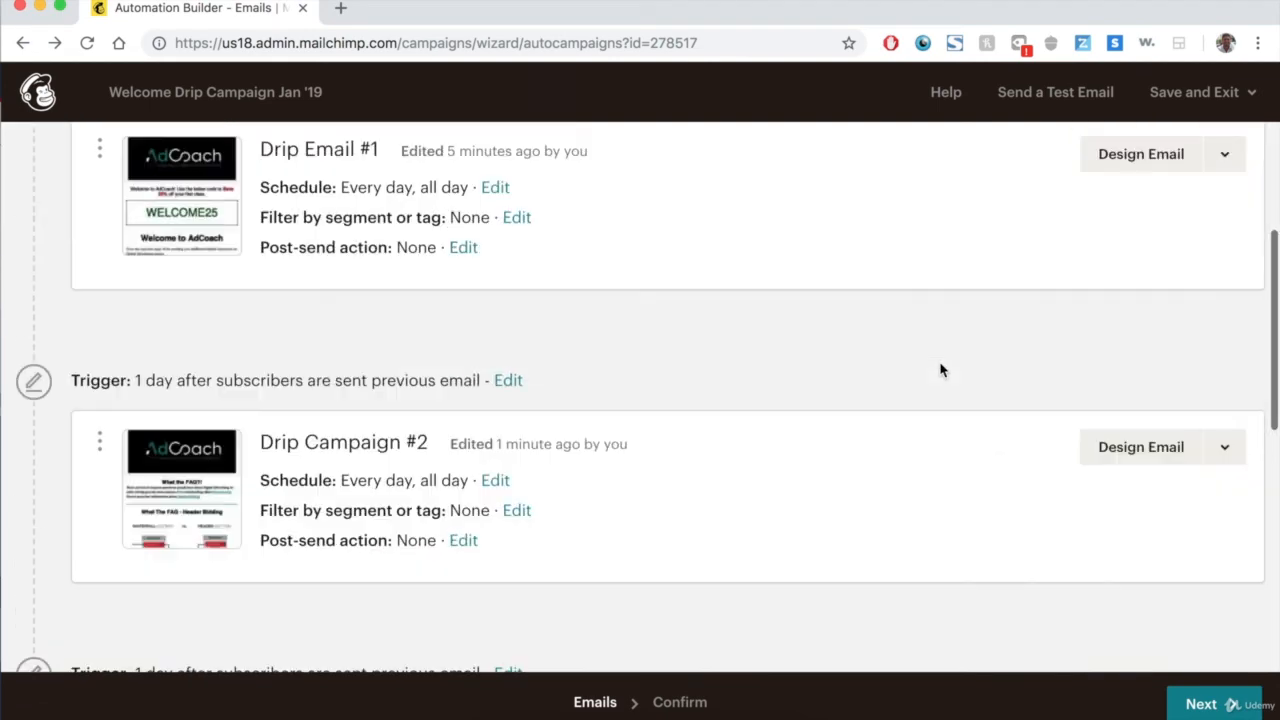
pyautogui.click(1238, 381)
pyautogui.scroll(-6, 877, 340)
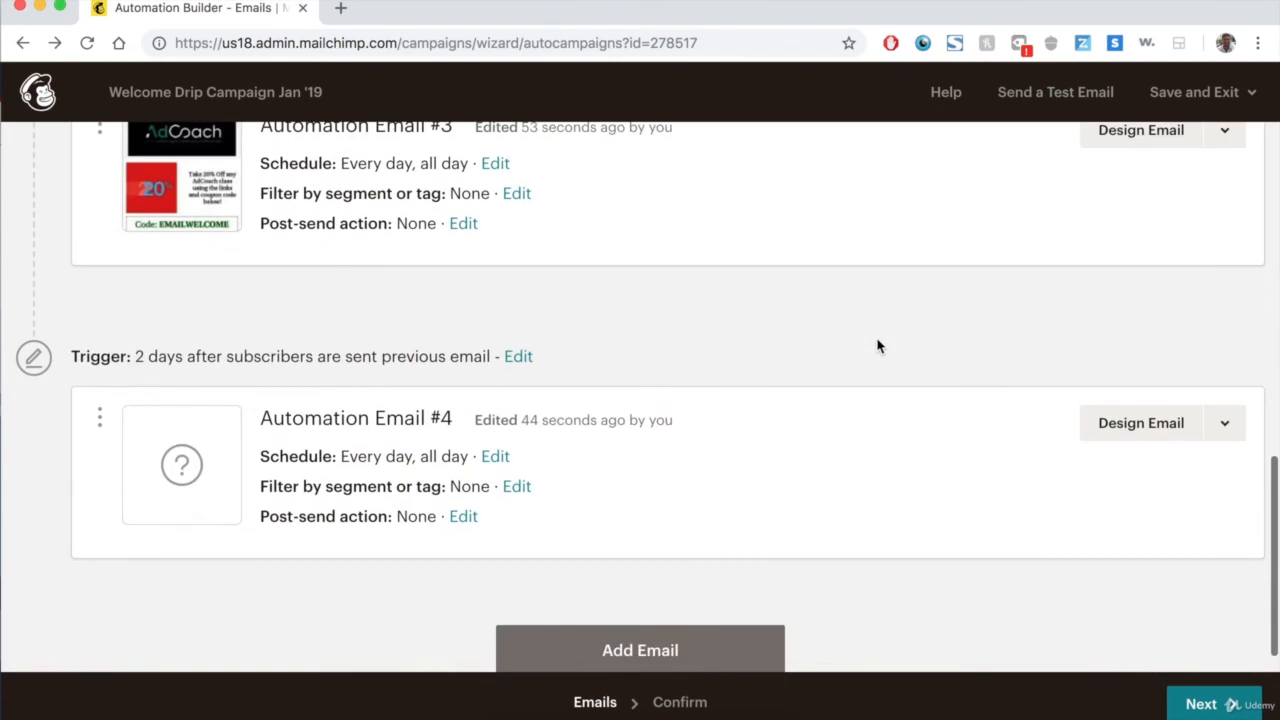
pyautogui.scroll(10, 878, 346)
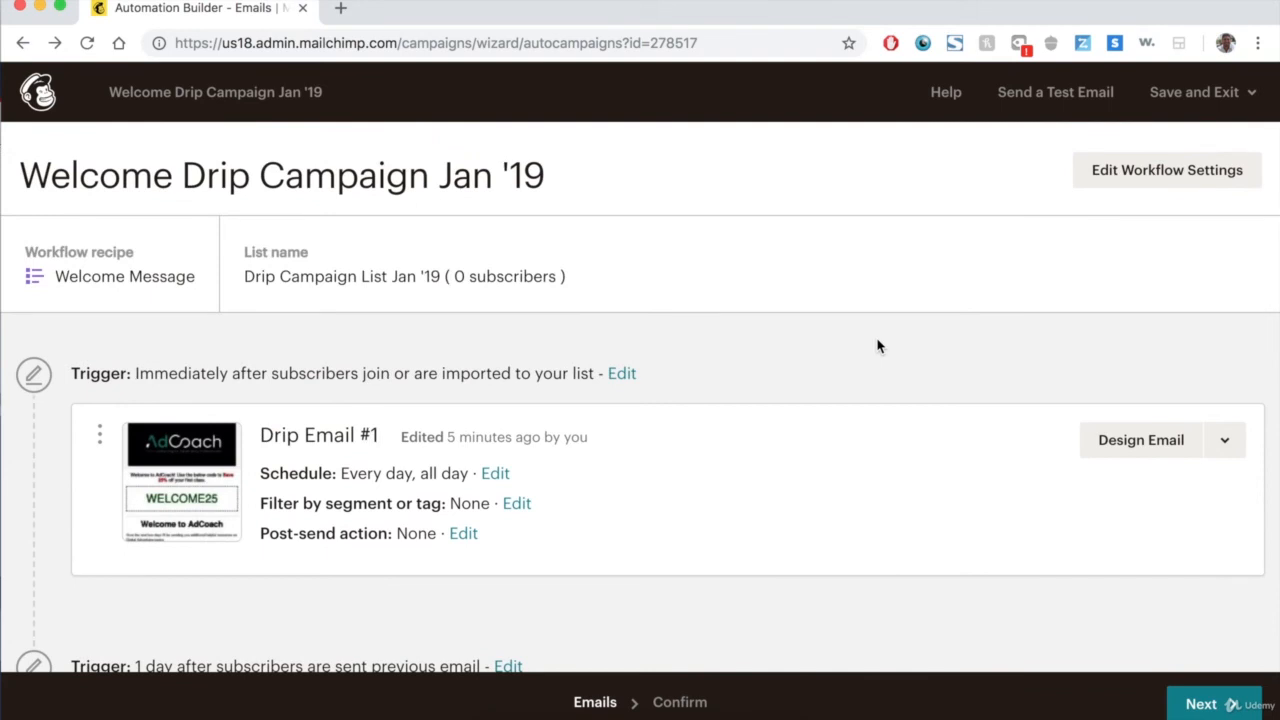
# Proceed to the confirmation checklist and review the fourth email's details.
pyautogui.click(1230, 704)
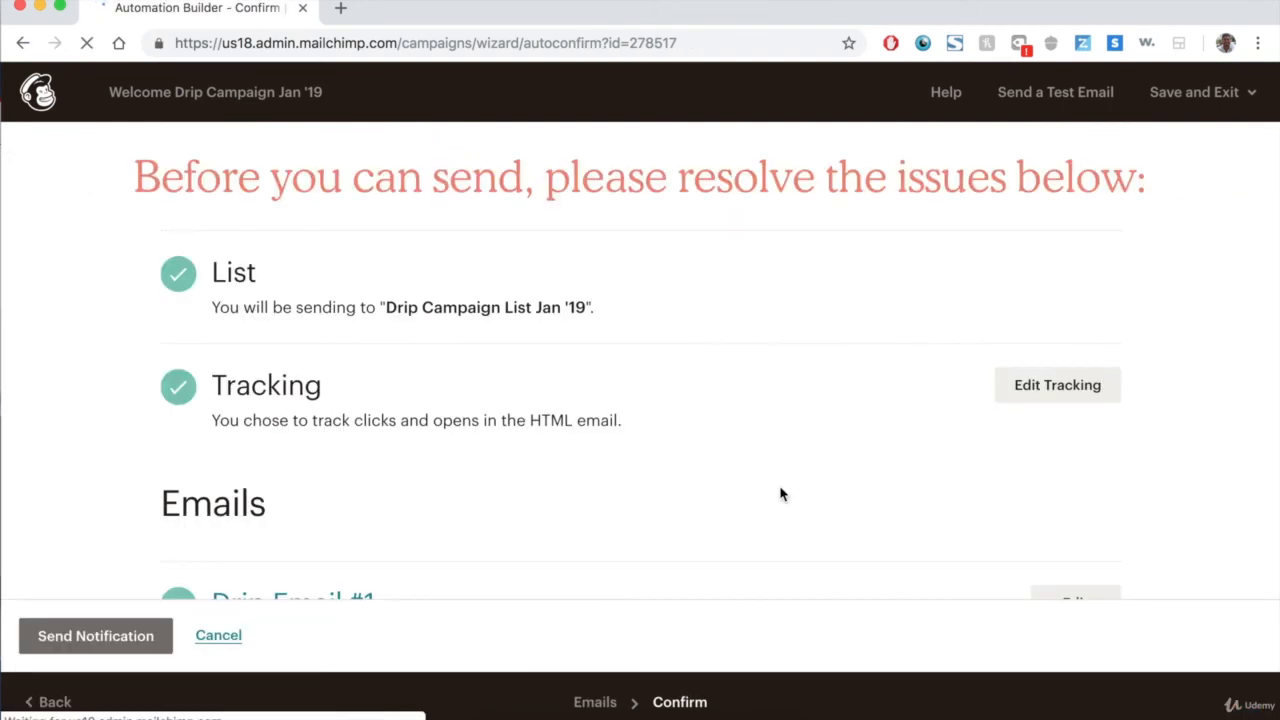
pyautogui.scroll(-3, 838, 180)
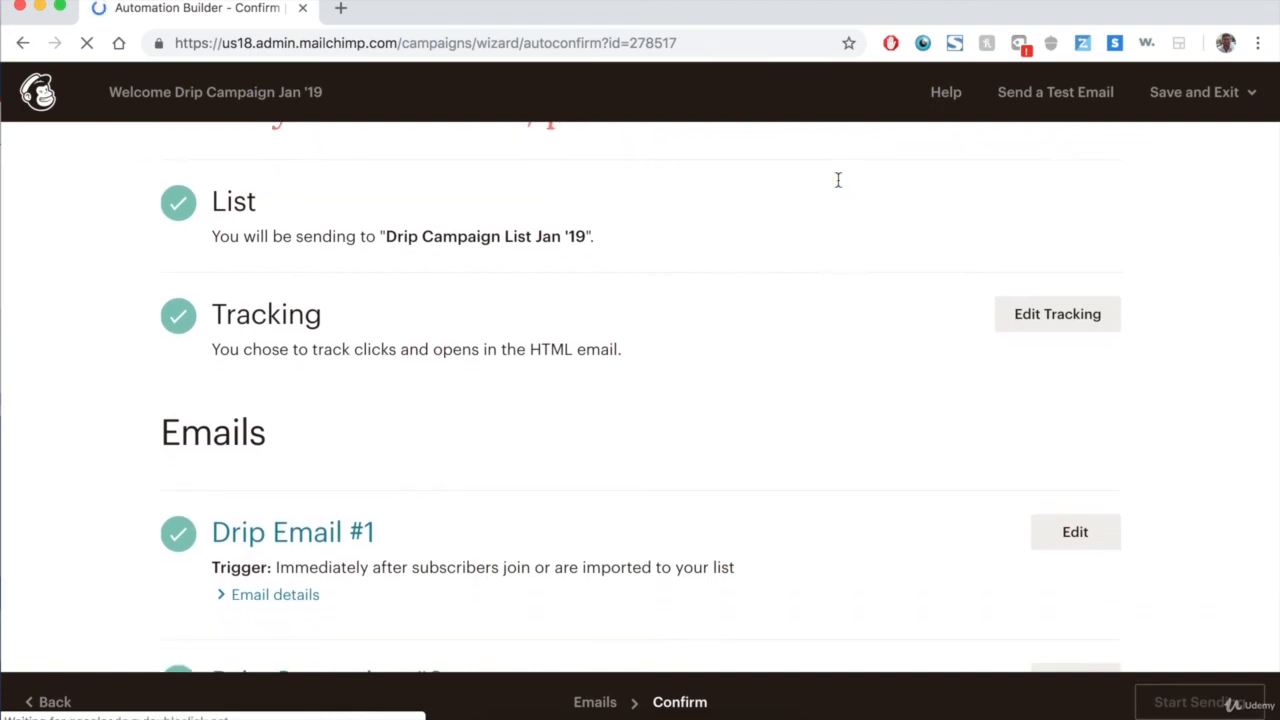
pyautogui.scroll(-5, 740, 334)
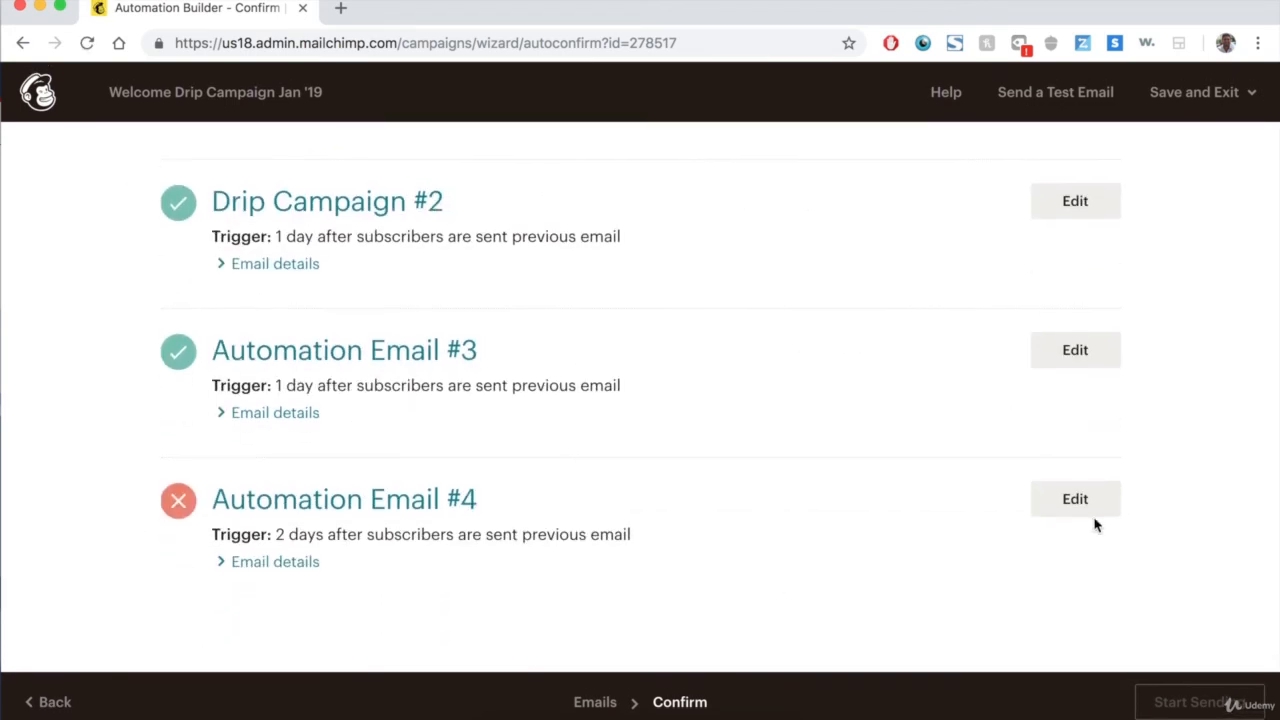
pyautogui.click(241, 564)
pyautogui.scroll(-6, 611, 422)
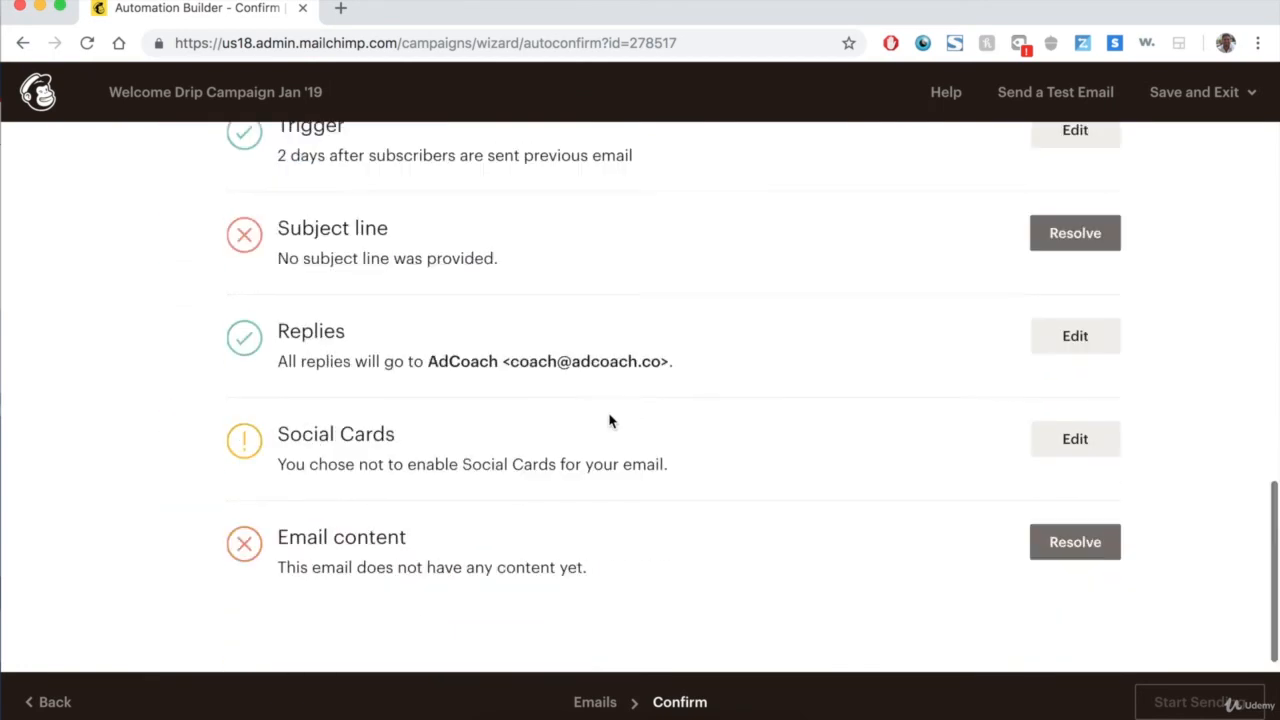
pyautogui.scroll(4, 760, 366)
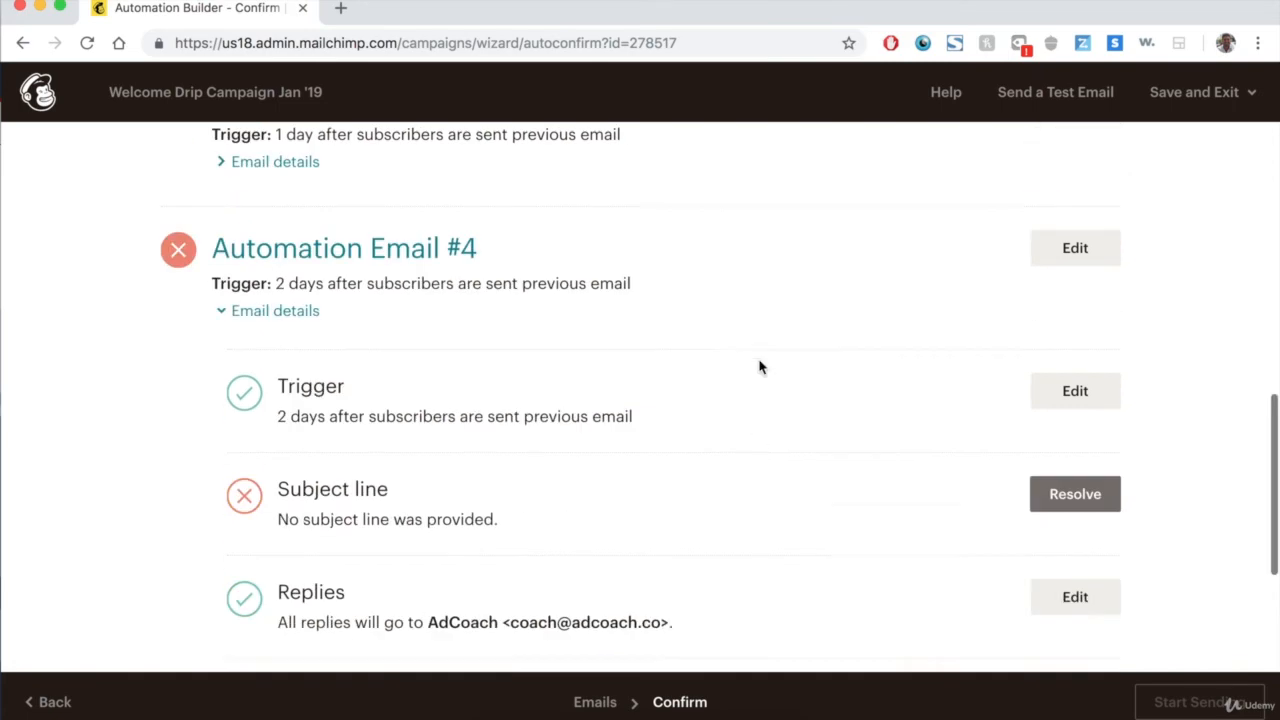
# Return to the workflow's emails and delete the fourth, empty automation email, confirming with DELETE.
pyautogui.click(595, 702)
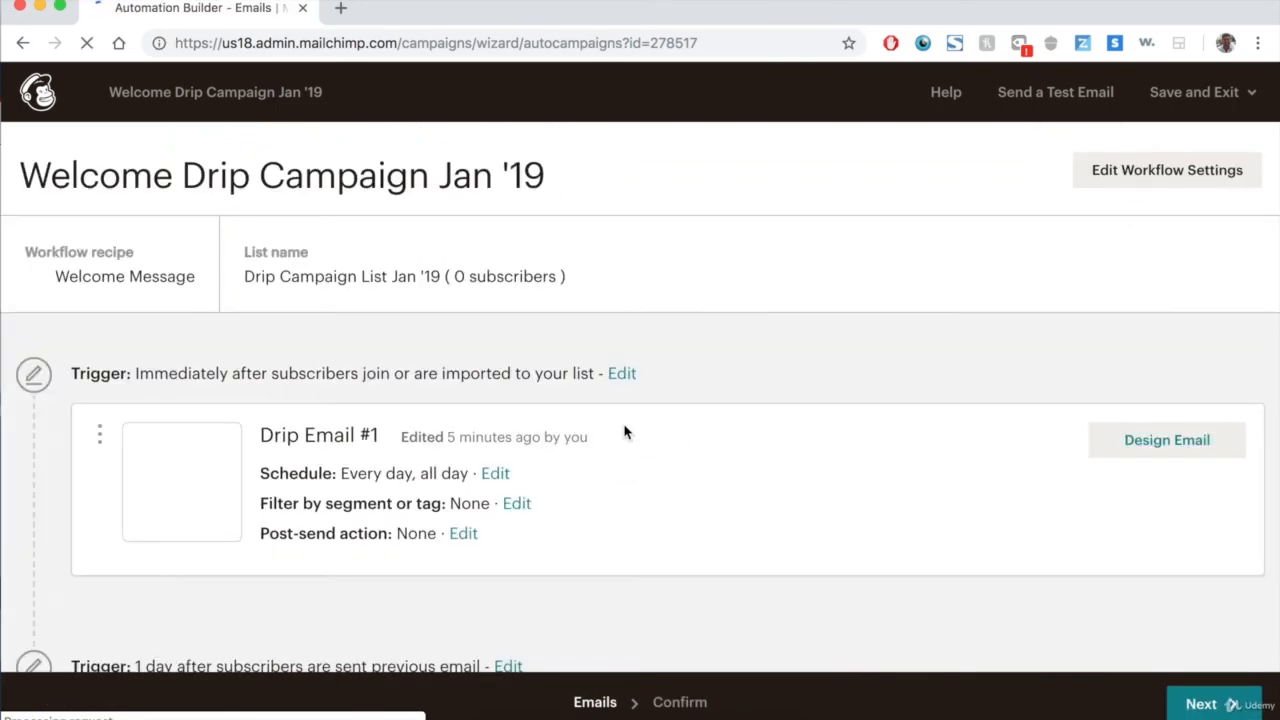
pyautogui.scroll(-2, 627, 432)
pyautogui.scroll(-8, 624, 432)
pyautogui.click(1234, 397)
pyautogui.click(1120, 430)
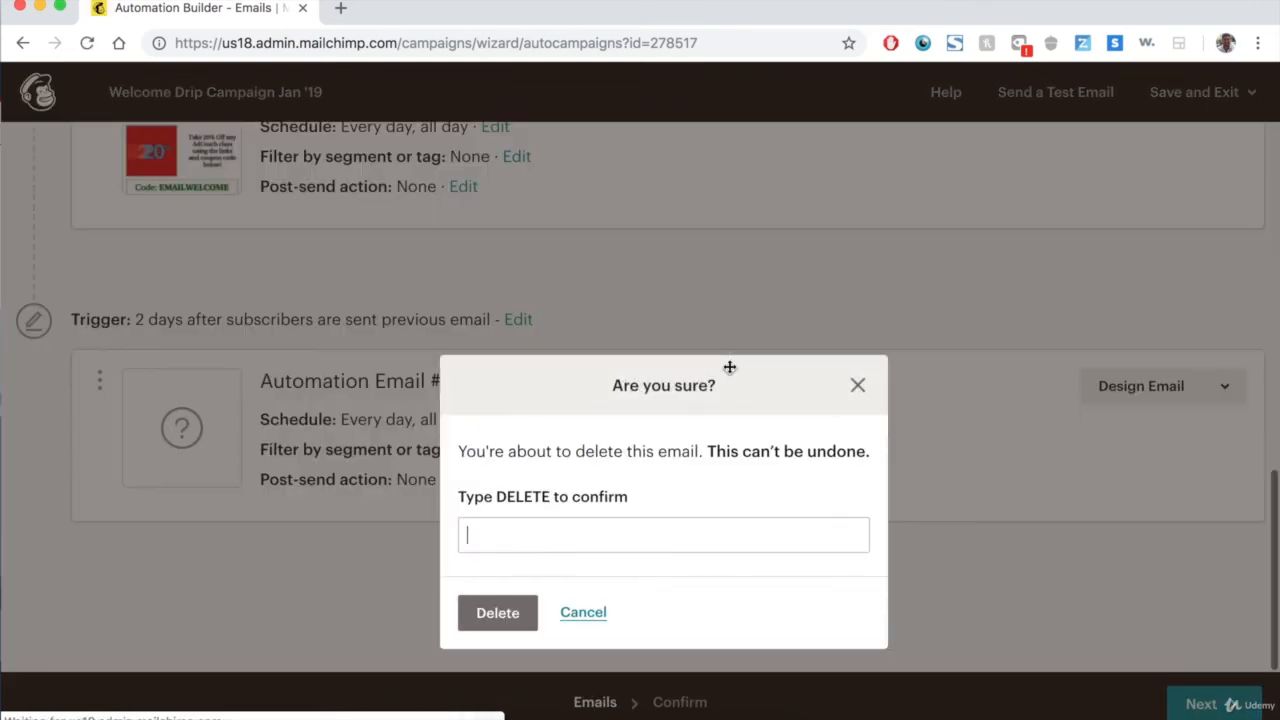
pyautogui.write('D')
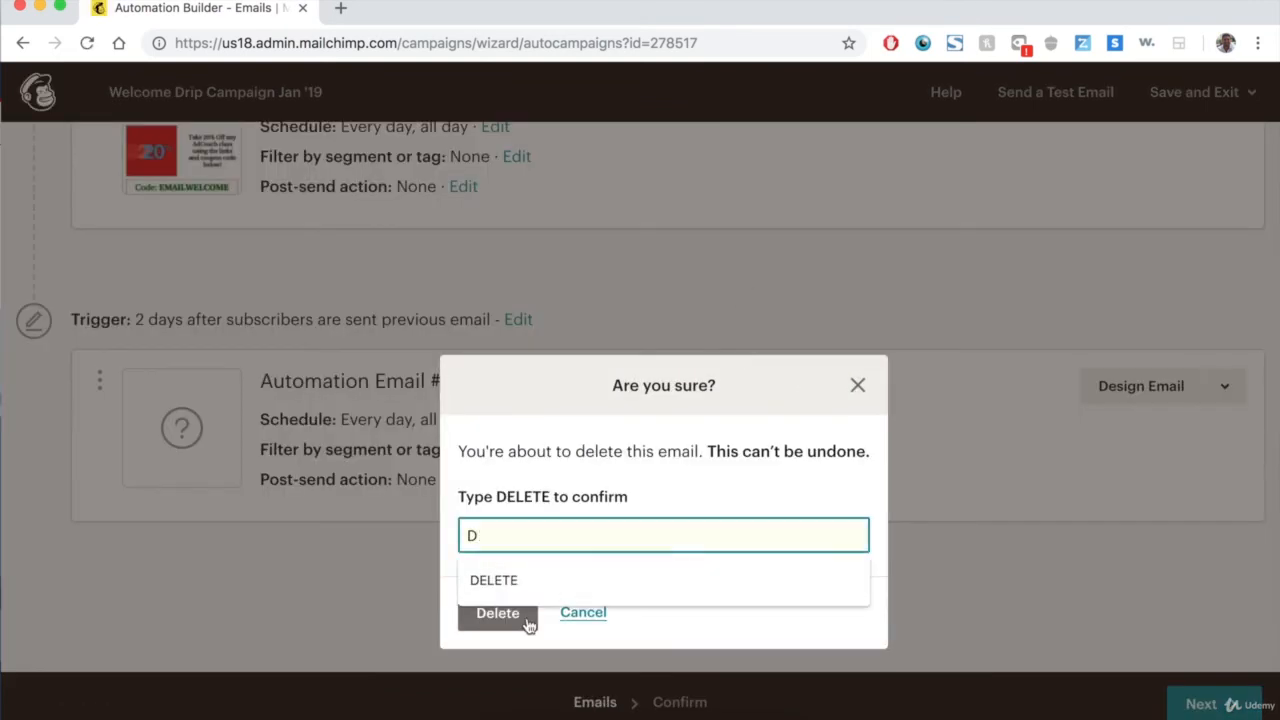
pyautogui.click(494, 580)
pyautogui.click(503, 614)
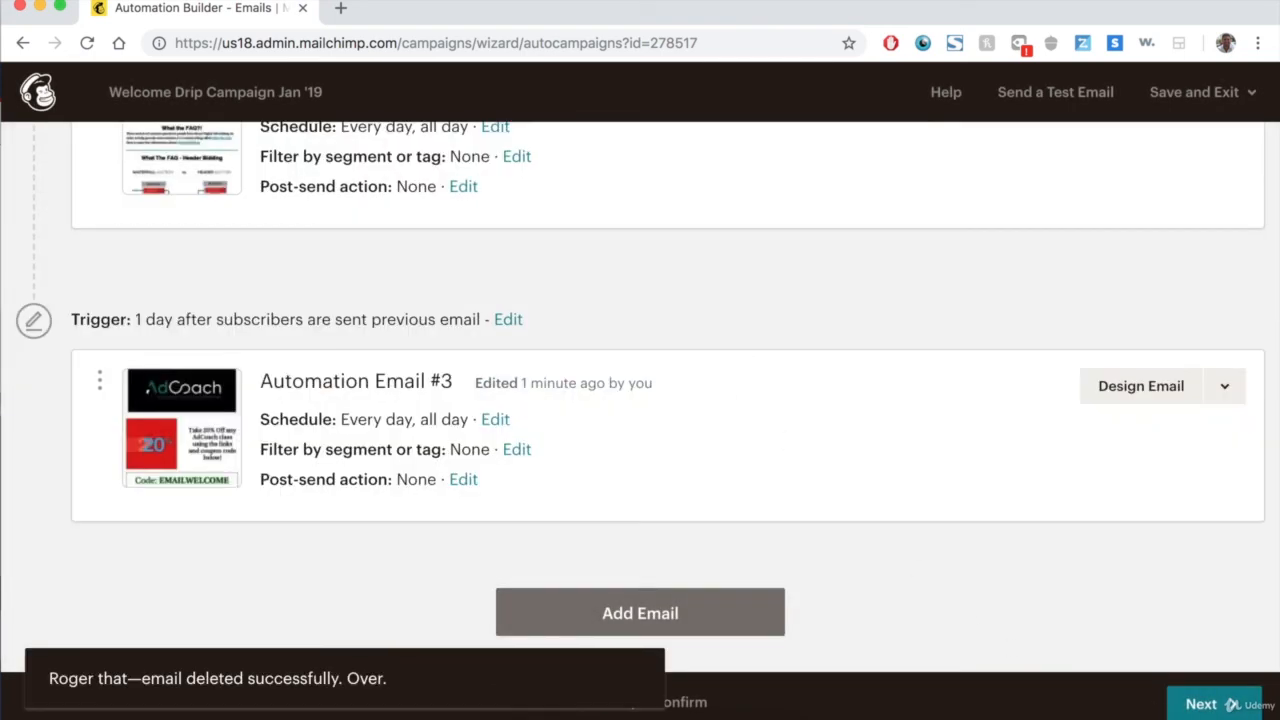
# Proceed to the confirmation checklist and start sending the automation workflow.
pyautogui.click(1203, 703)
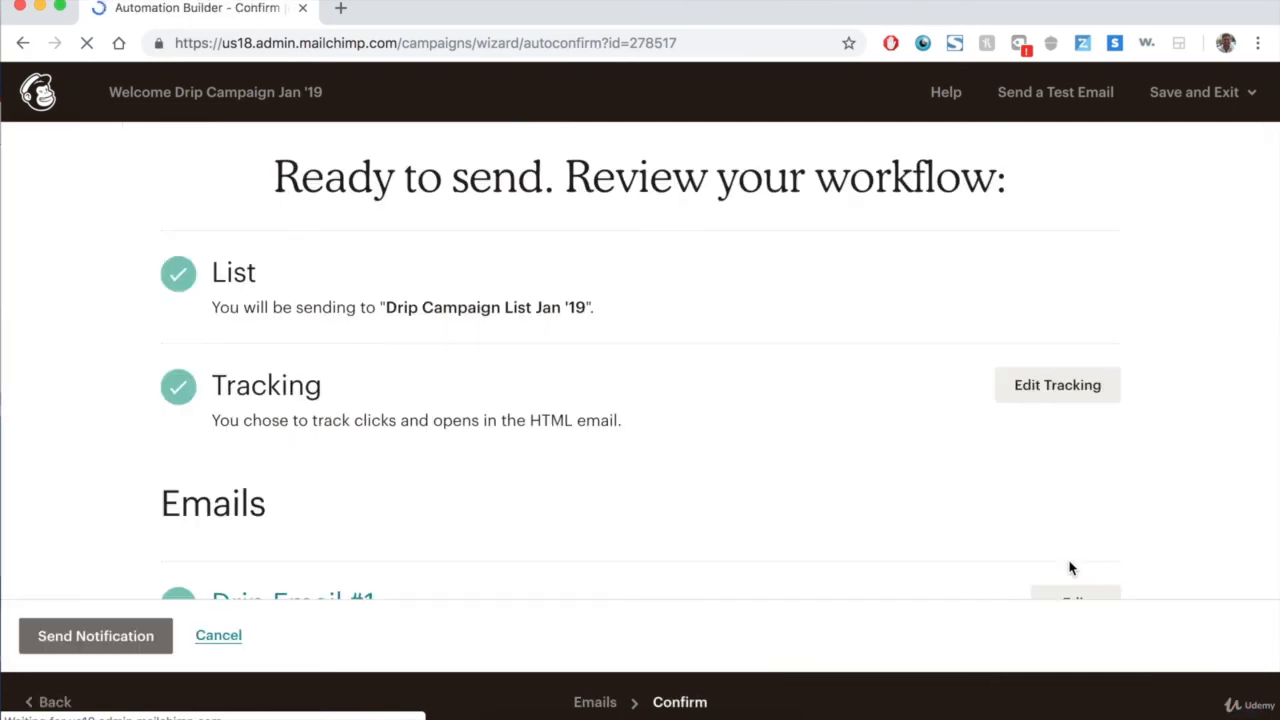
pyautogui.scroll(-4, 1070, 568)
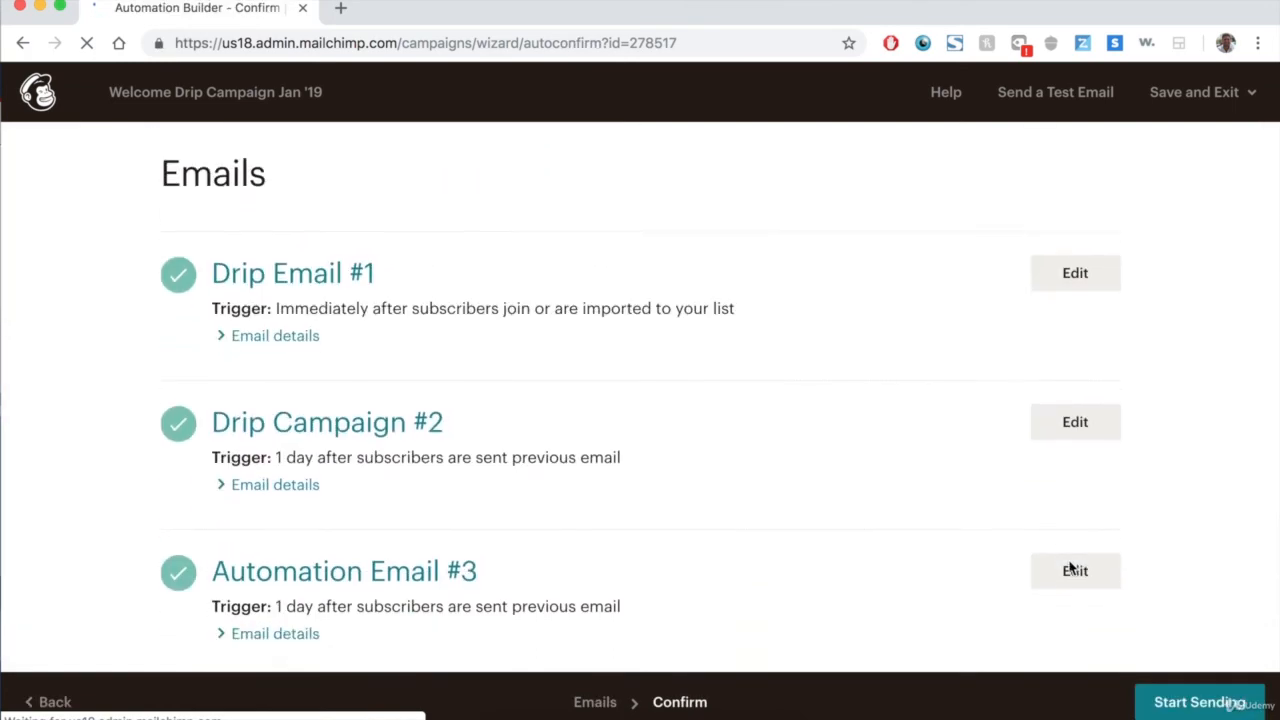
pyautogui.scroll(2, 1070, 568)
pyautogui.scroll(-2, 1071, 566)
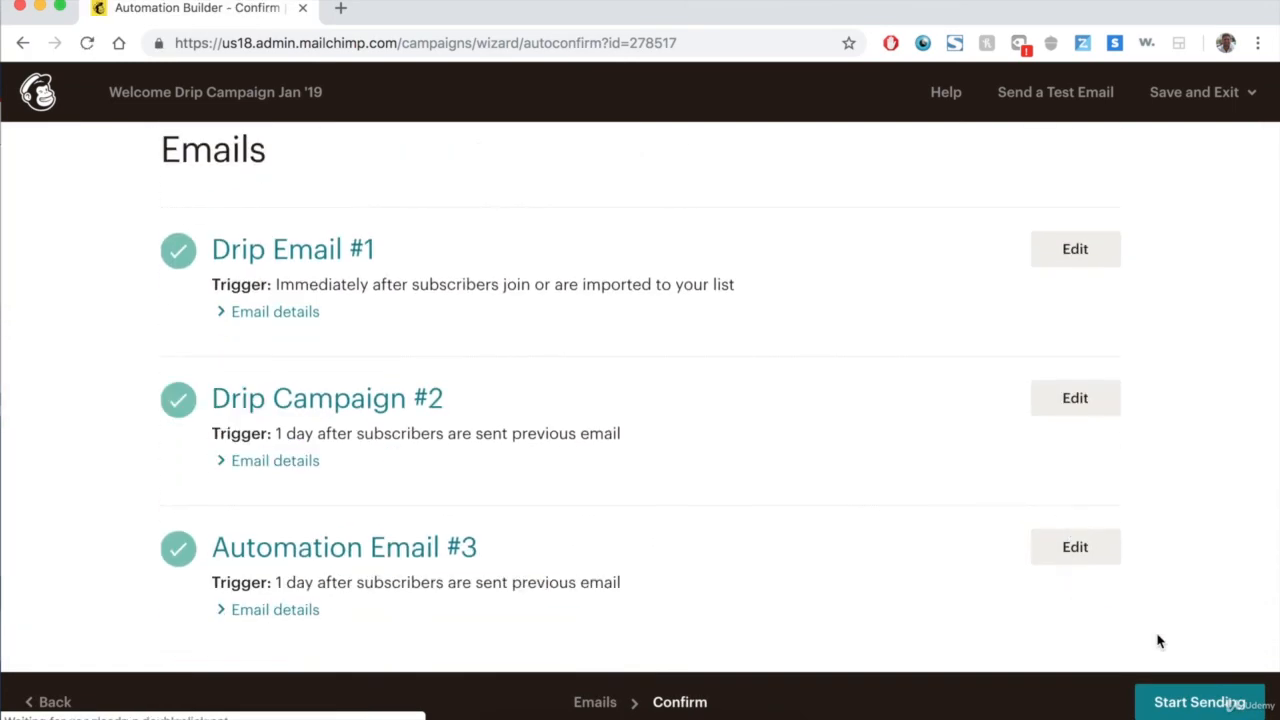
pyautogui.click(1220, 706)
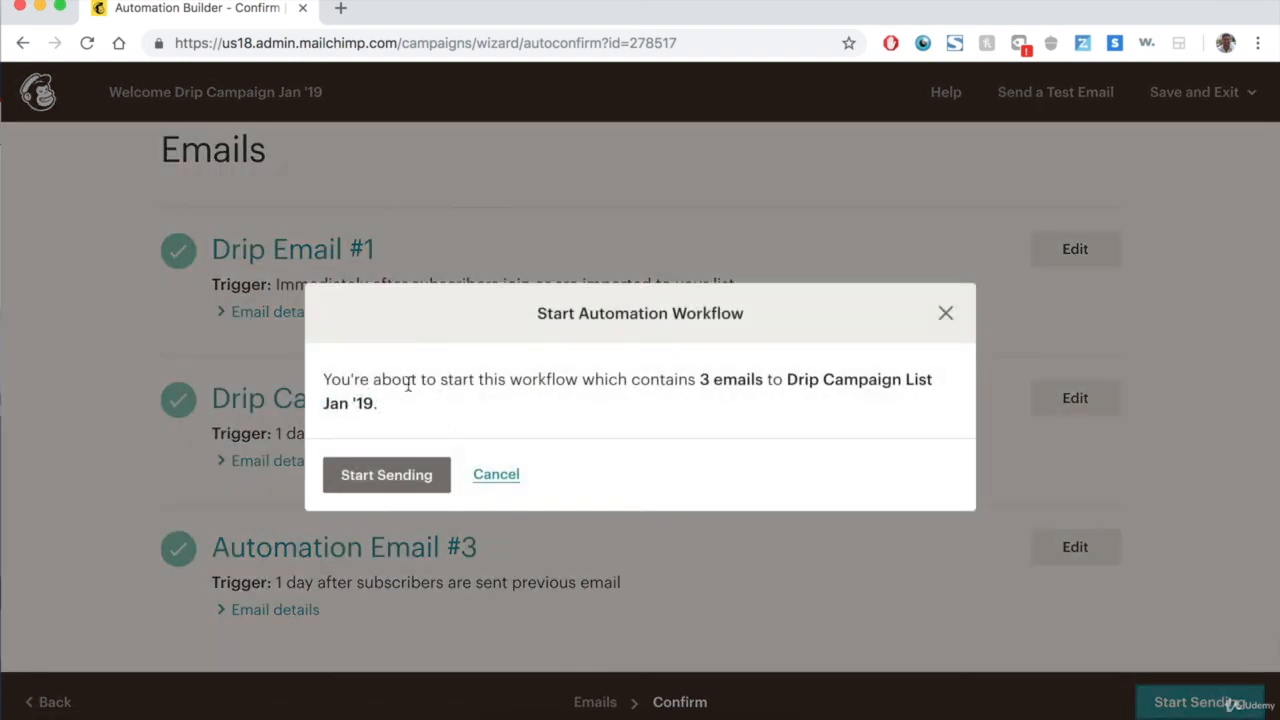
pyautogui.click(419, 474)
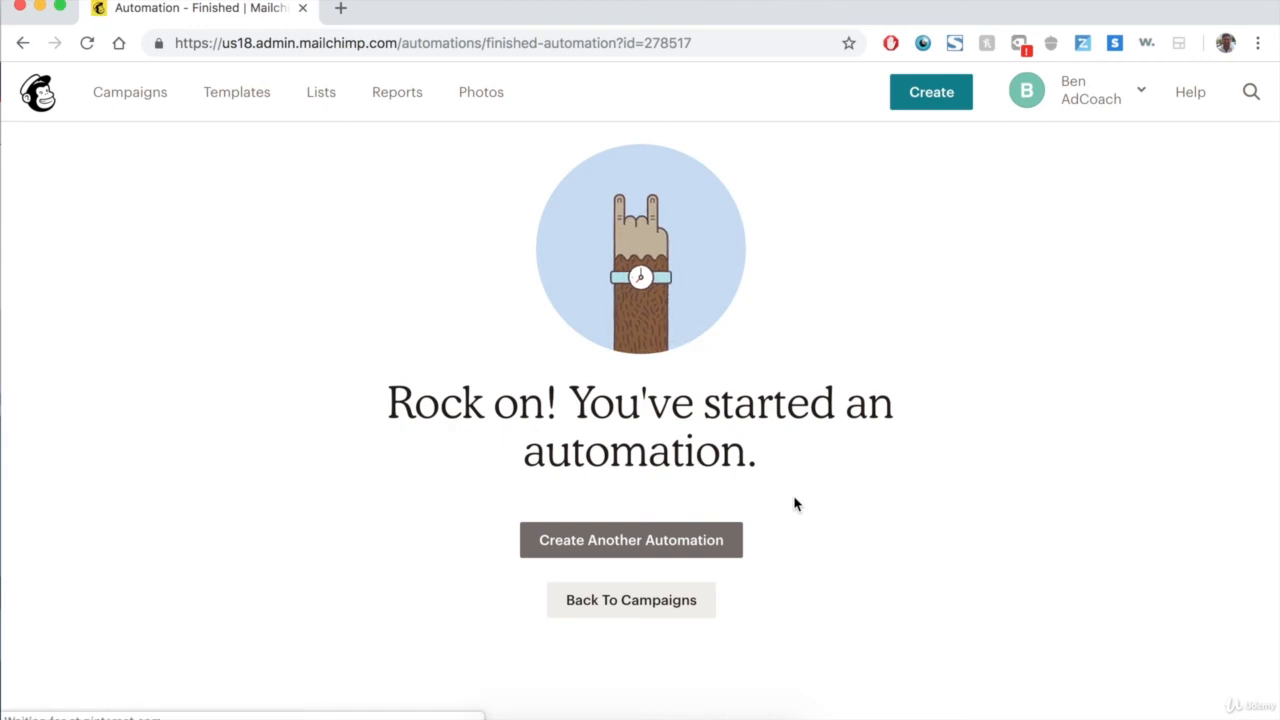
# Go back to campaigns, open the existing Welcome message automation, and review each email's open rate, click rate and queue.
pyautogui.click(617, 610)
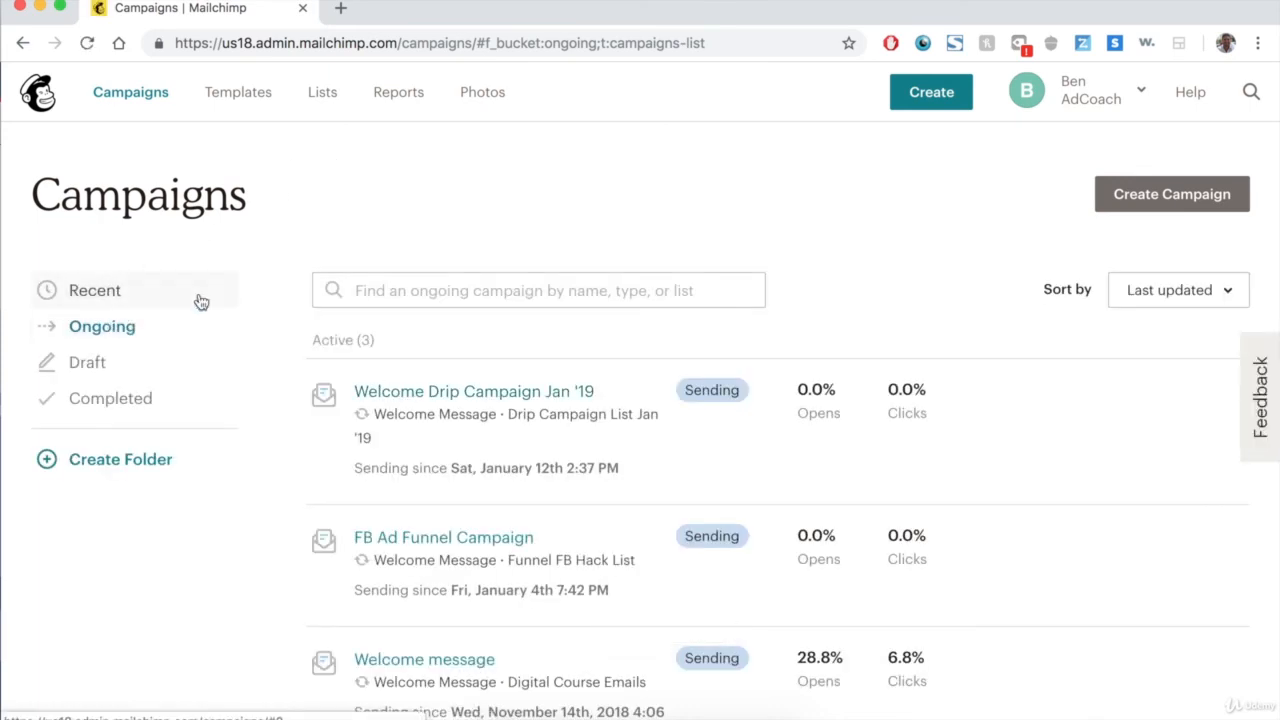
pyautogui.scroll(-3, 520, 234)
pyautogui.click(467, 558)
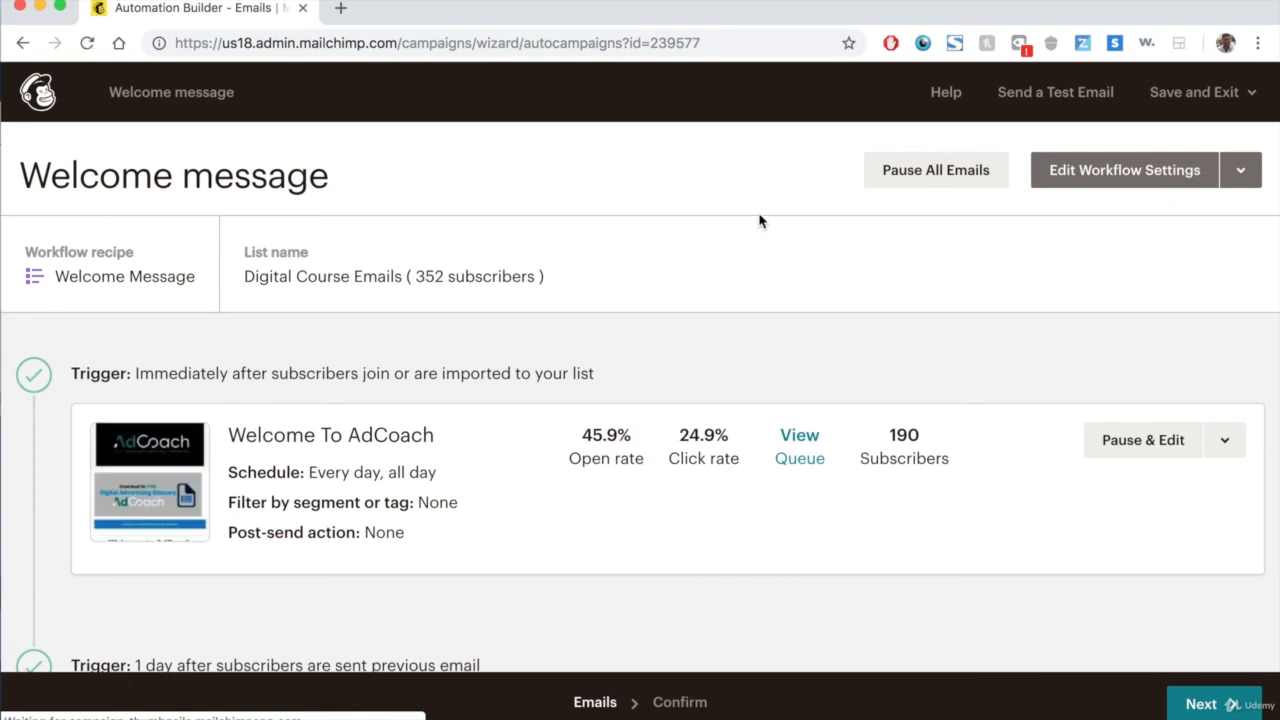
pyautogui.scroll(-1, 757, 216)
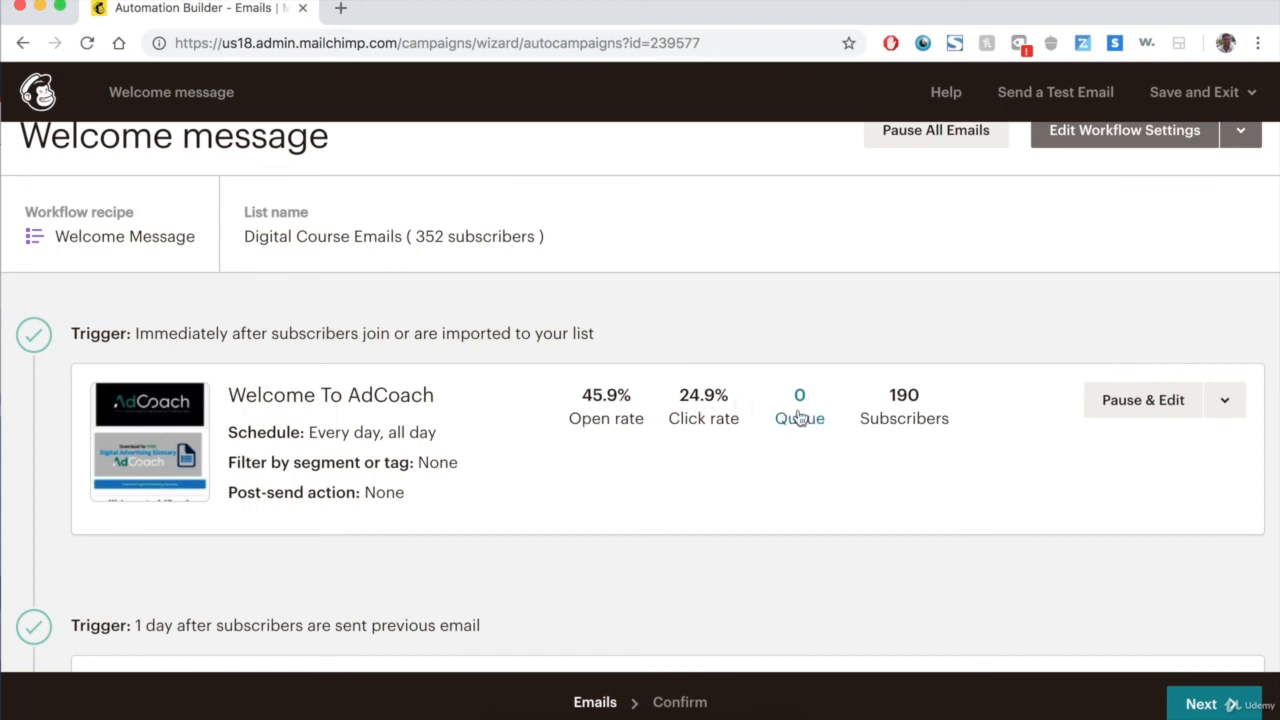
pyautogui.scroll(-5, 797, 412)
pyautogui.scroll(-10, 797, 412)
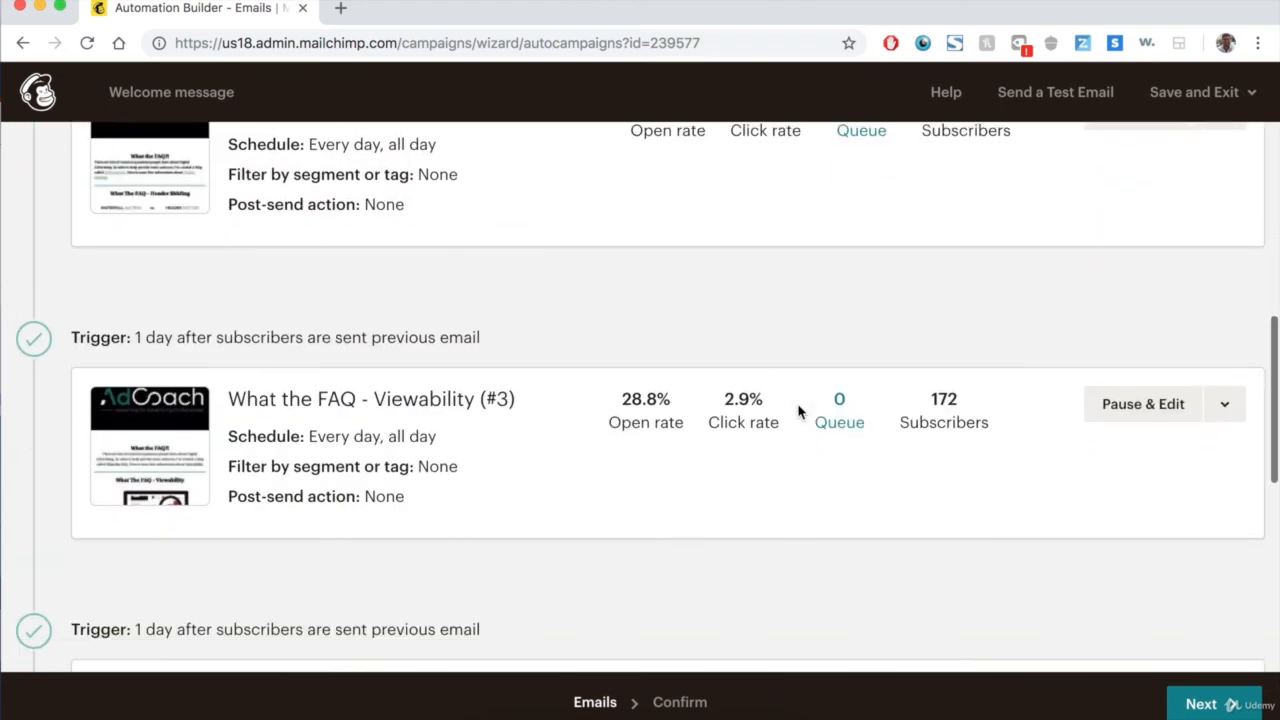
pyautogui.scroll(15, 797, 412)
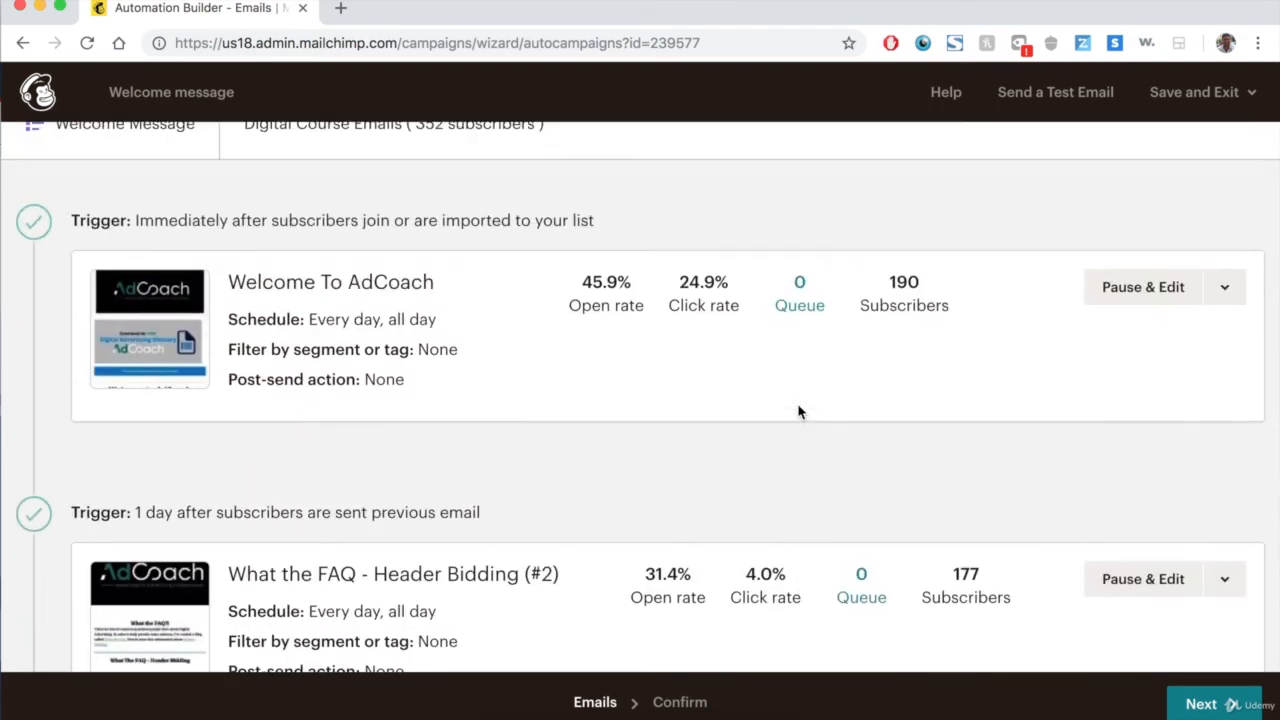
pyautogui.scroll(-1, 797, 412)
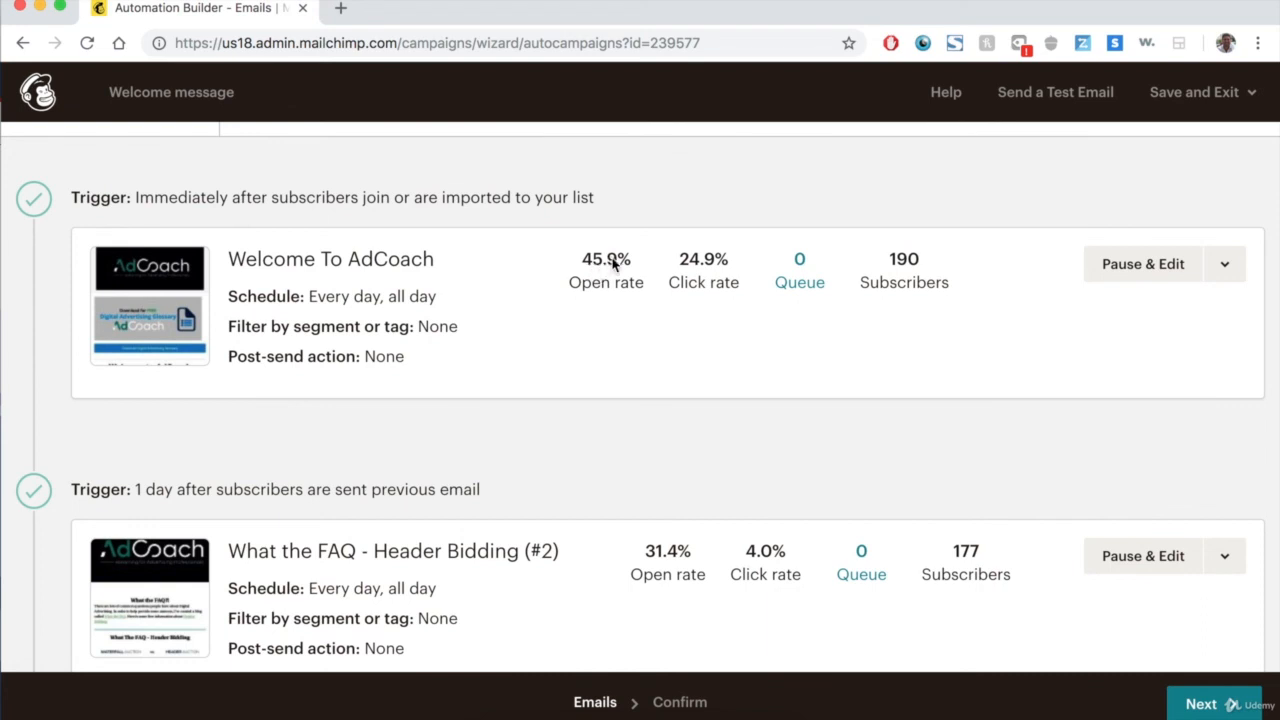
pyautogui.scroll(-3, 654, 394)
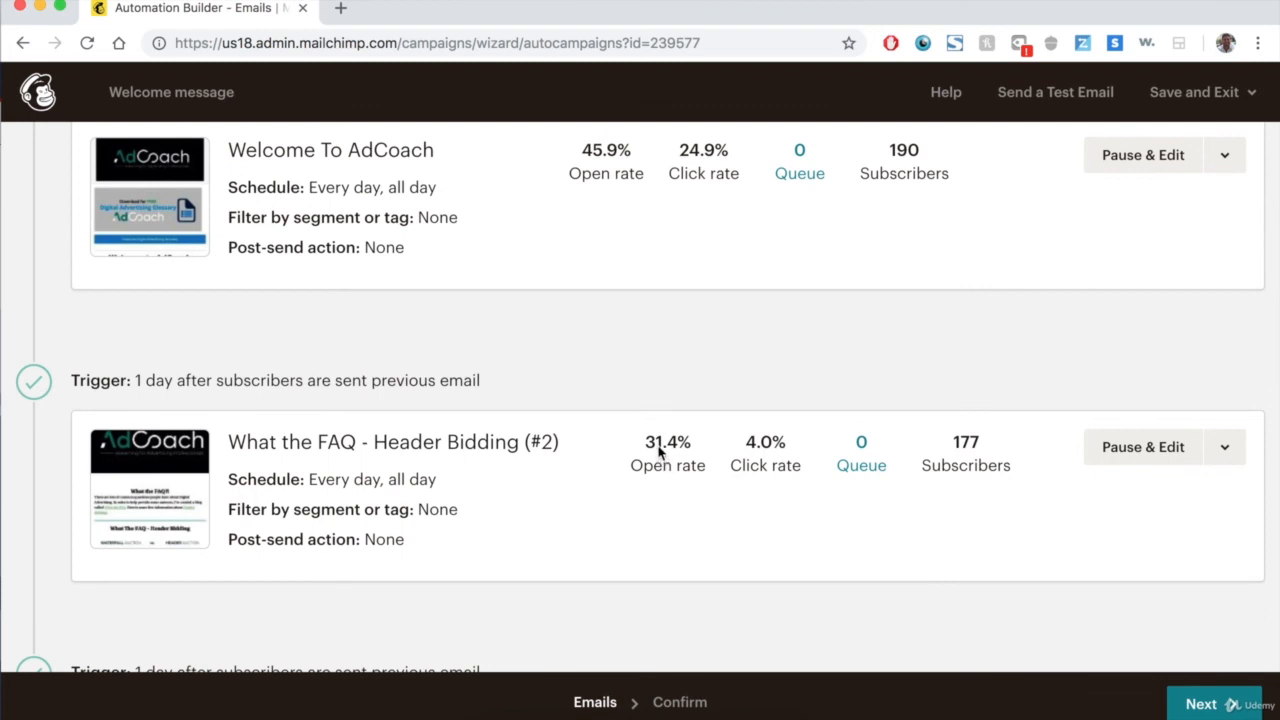
pyautogui.scroll(-6, 658, 451)
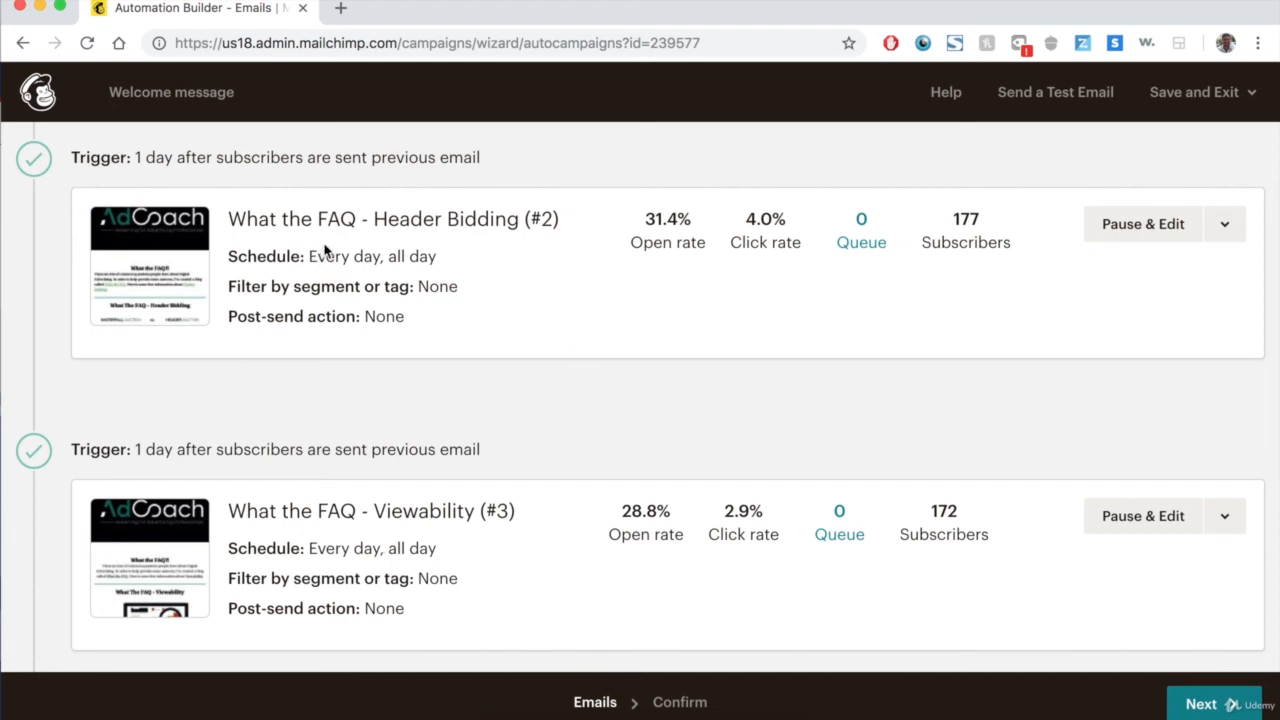
pyautogui.scroll(-6, 517, 237)
pyautogui.scroll(-5, 517, 237)
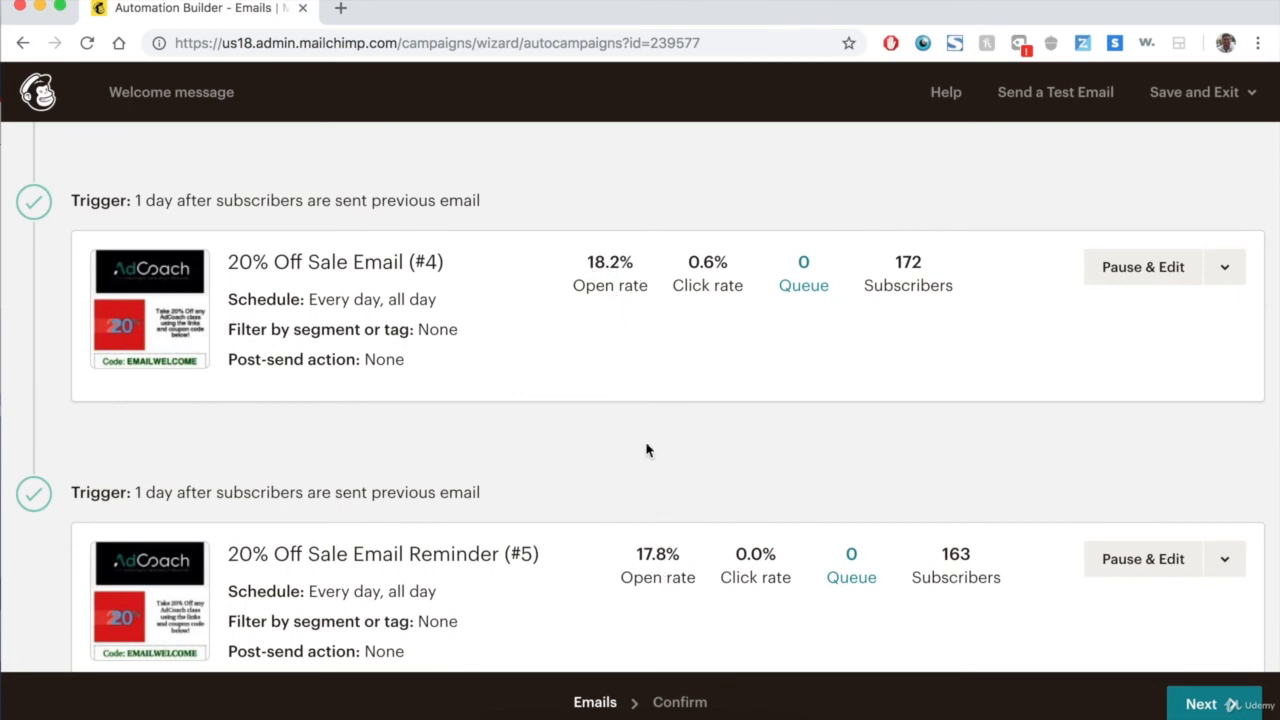
pyautogui.scroll(-1, 646, 450)
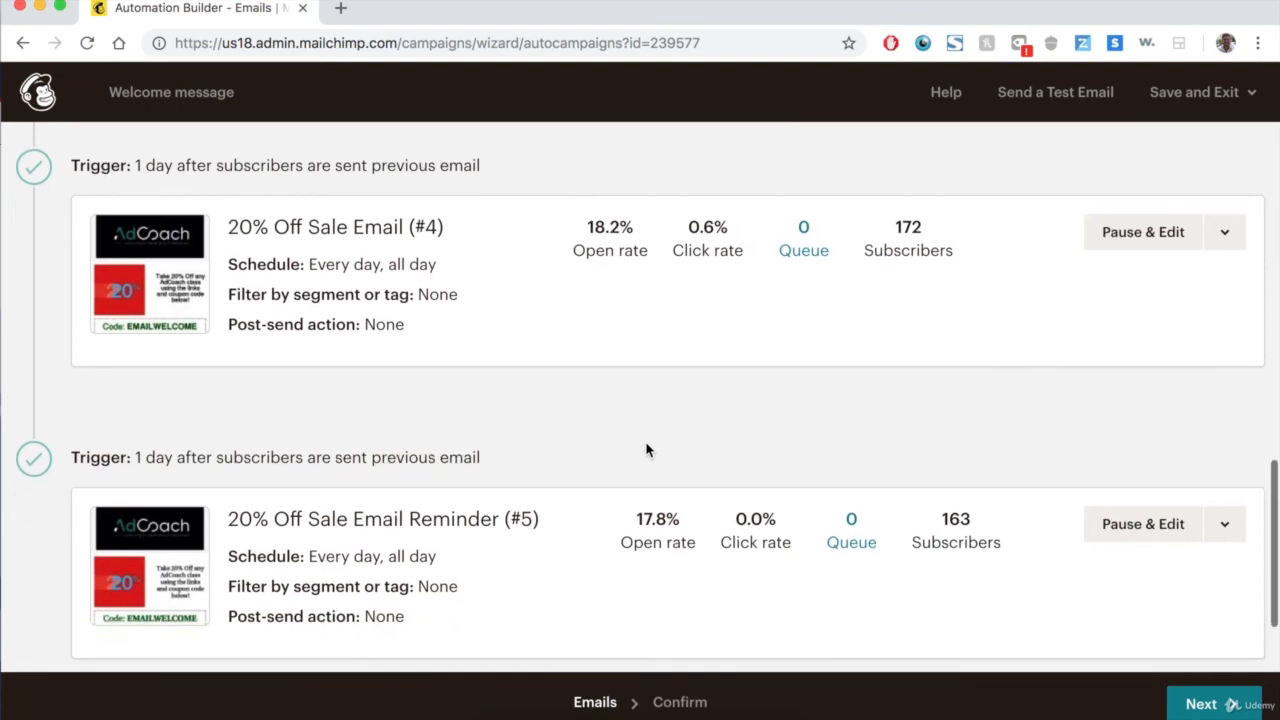
pyautogui.scroll(1, 646, 450)
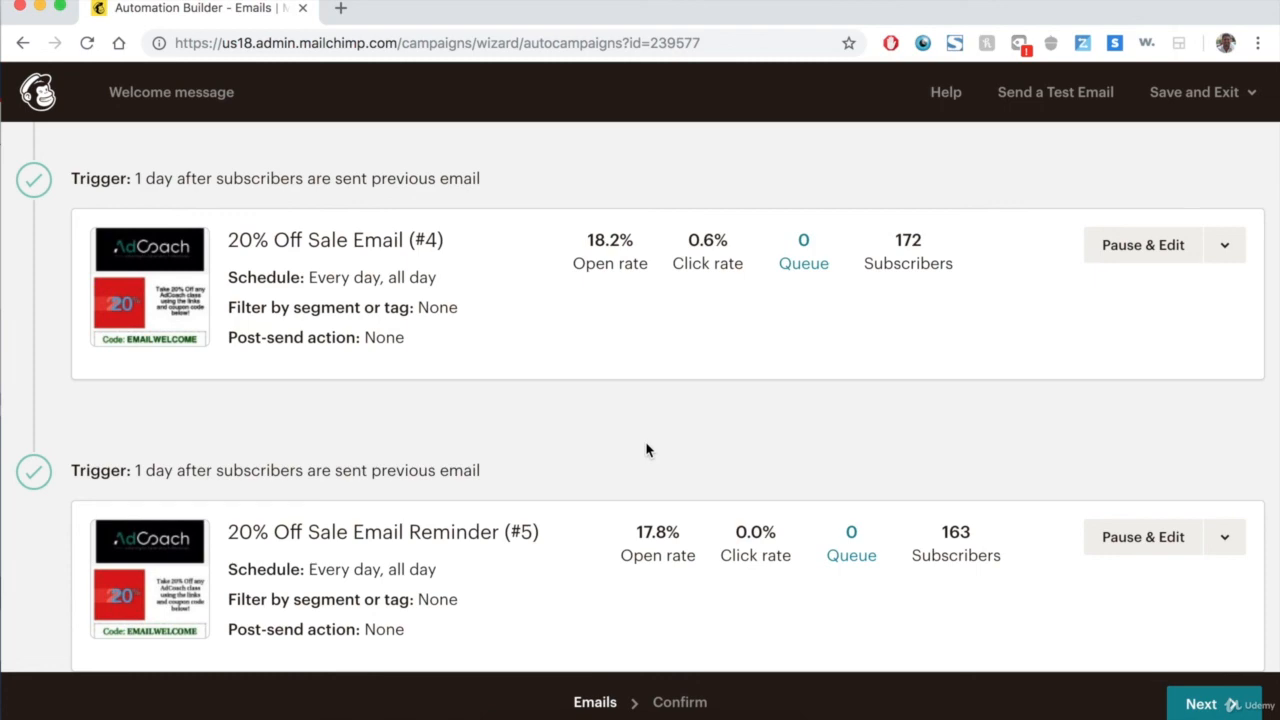
pyautogui.scroll(-2, 646, 450)
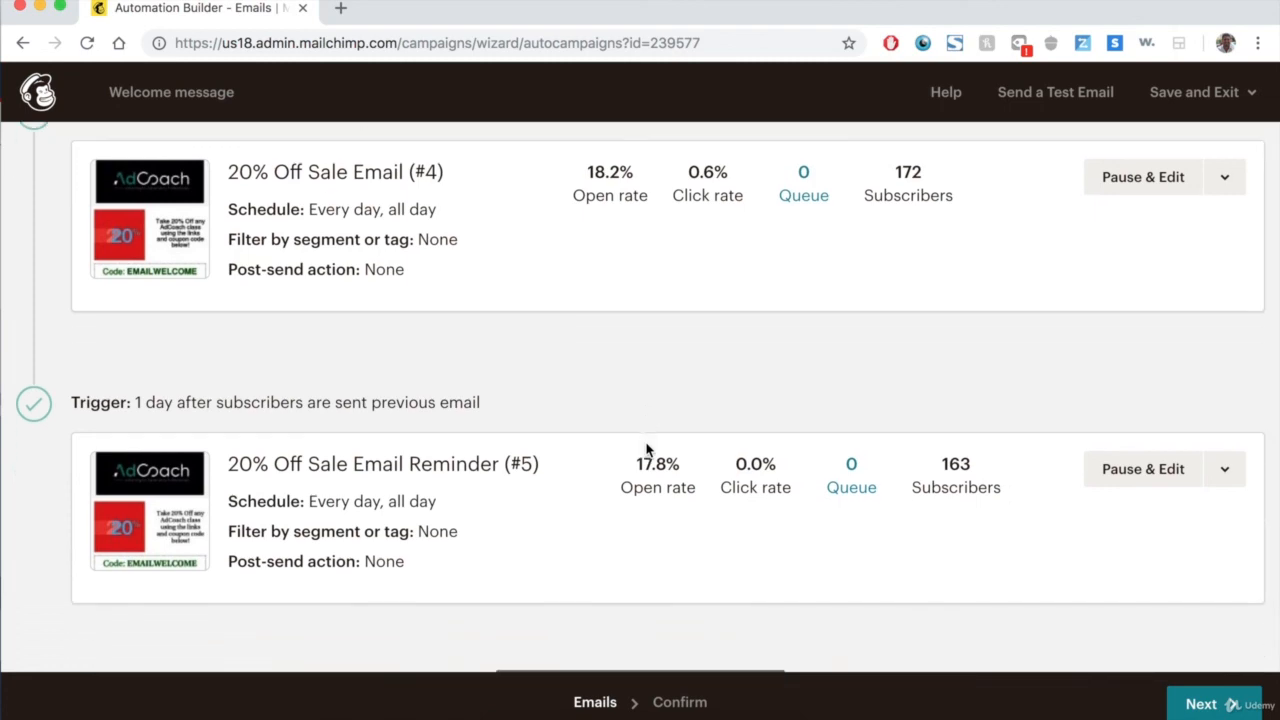
pyautogui.scroll(10, 646, 450)
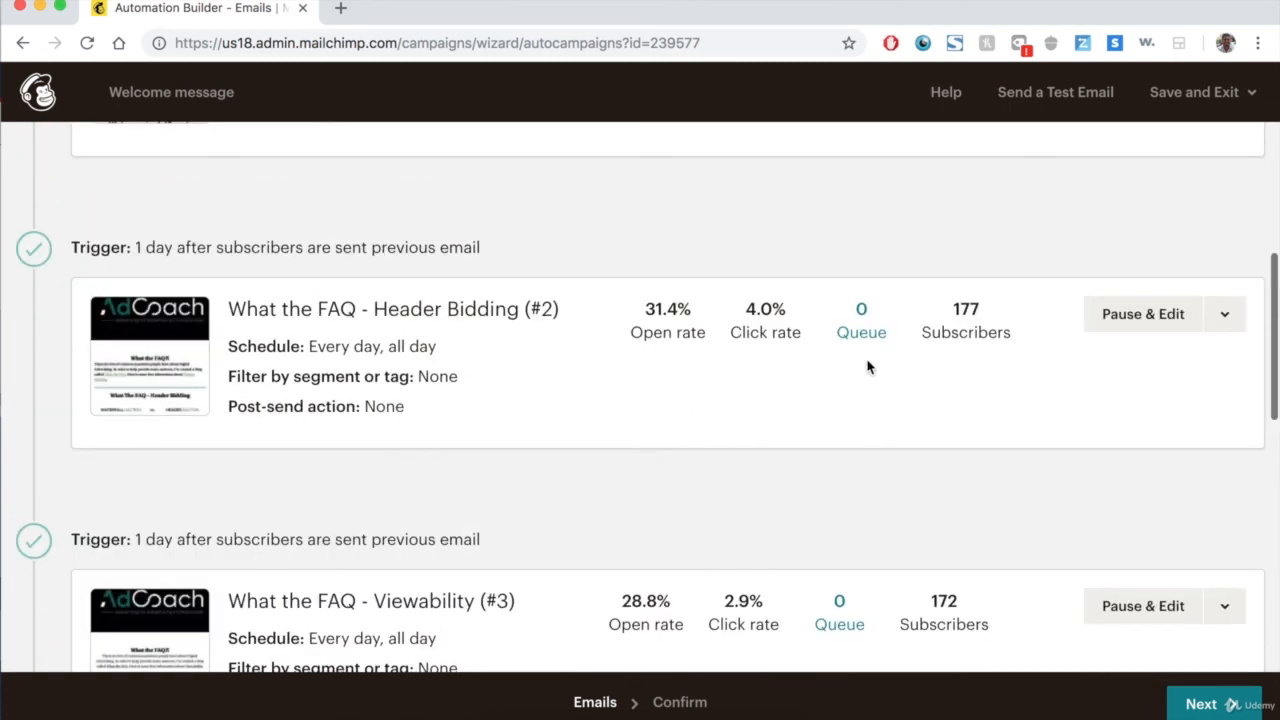
# Open the subscriber queue for the Header Bidding (#2) email and close it.
pyautogui.click(867, 334)
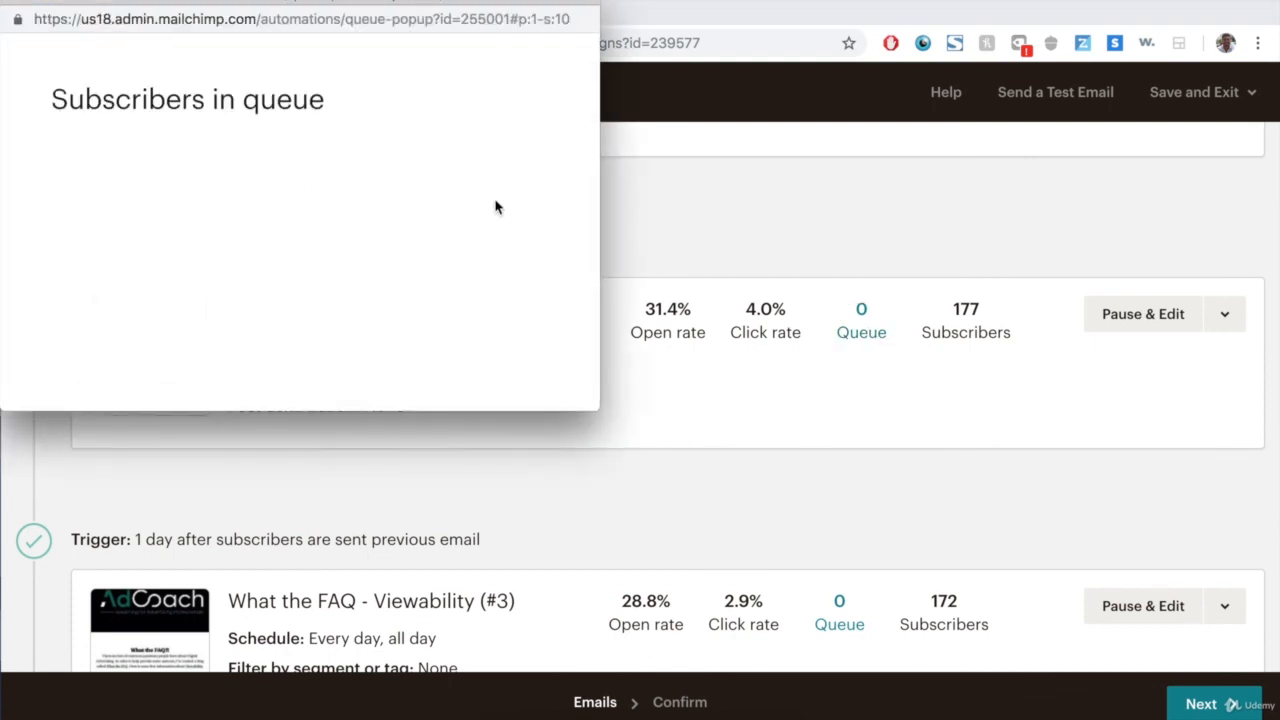
pyautogui.scroll(-2, 157, 170)
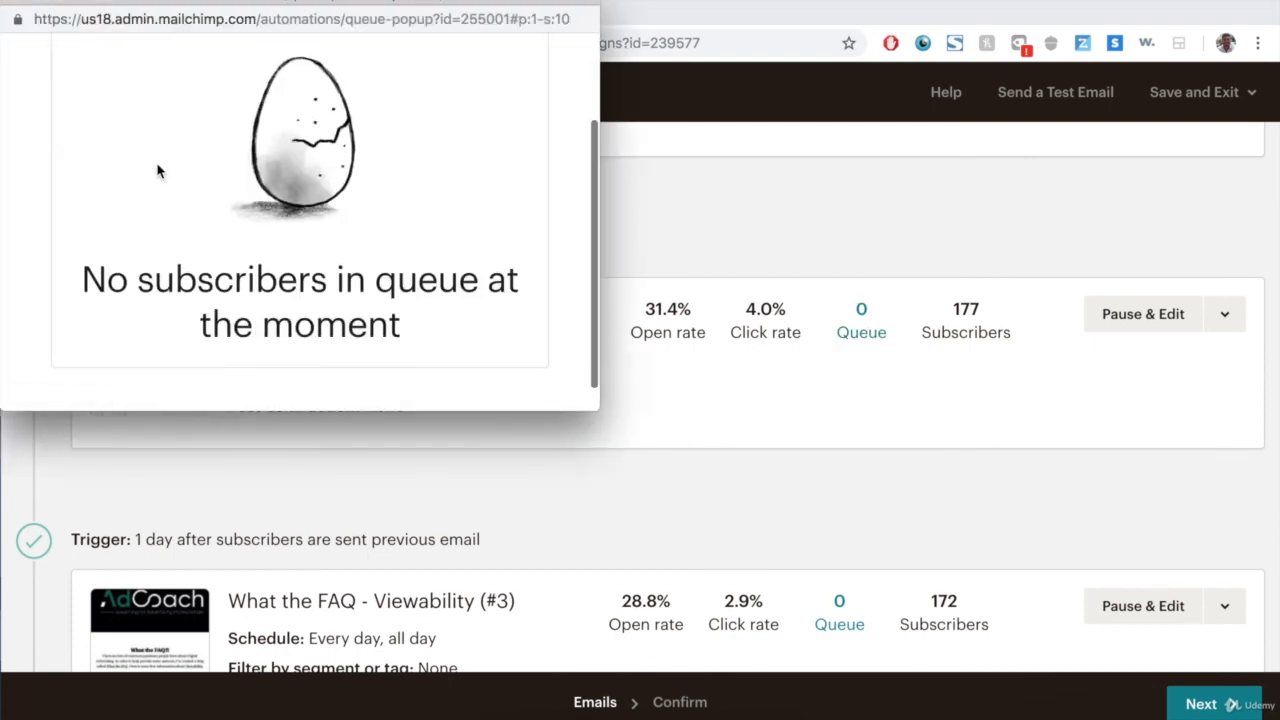
pyautogui.scroll(2, 157, 171)
pyautogui.click(12, 2)
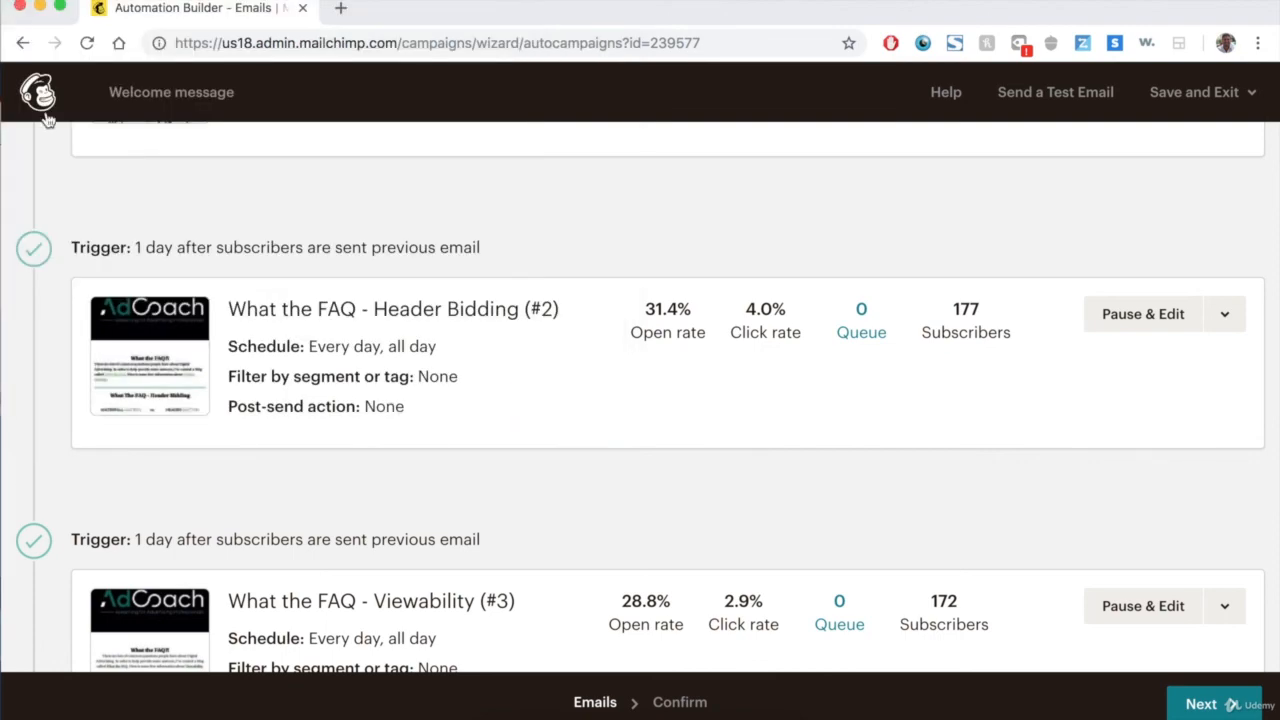
# Scroll through the Welcome message workflow's emails again to compare their statistics.
pyautogui.scroll(5, 394, 406)
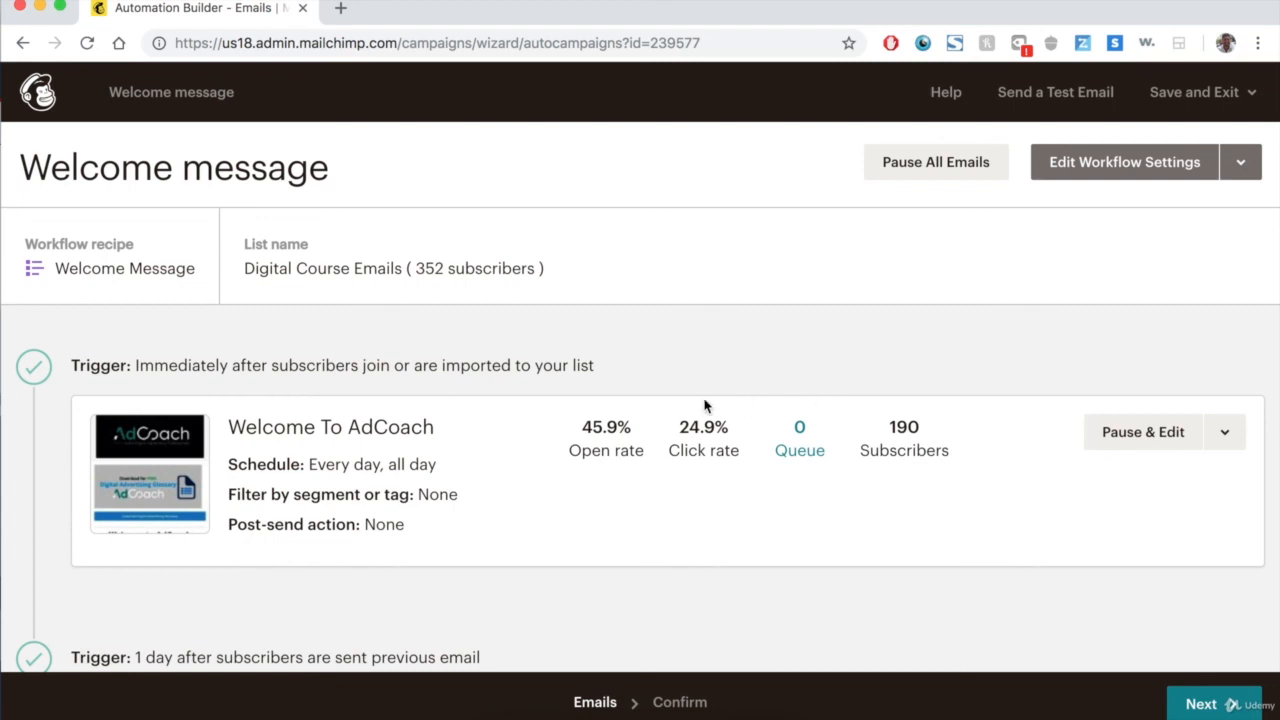
pyautogui.scroll(-3, 849, 380)
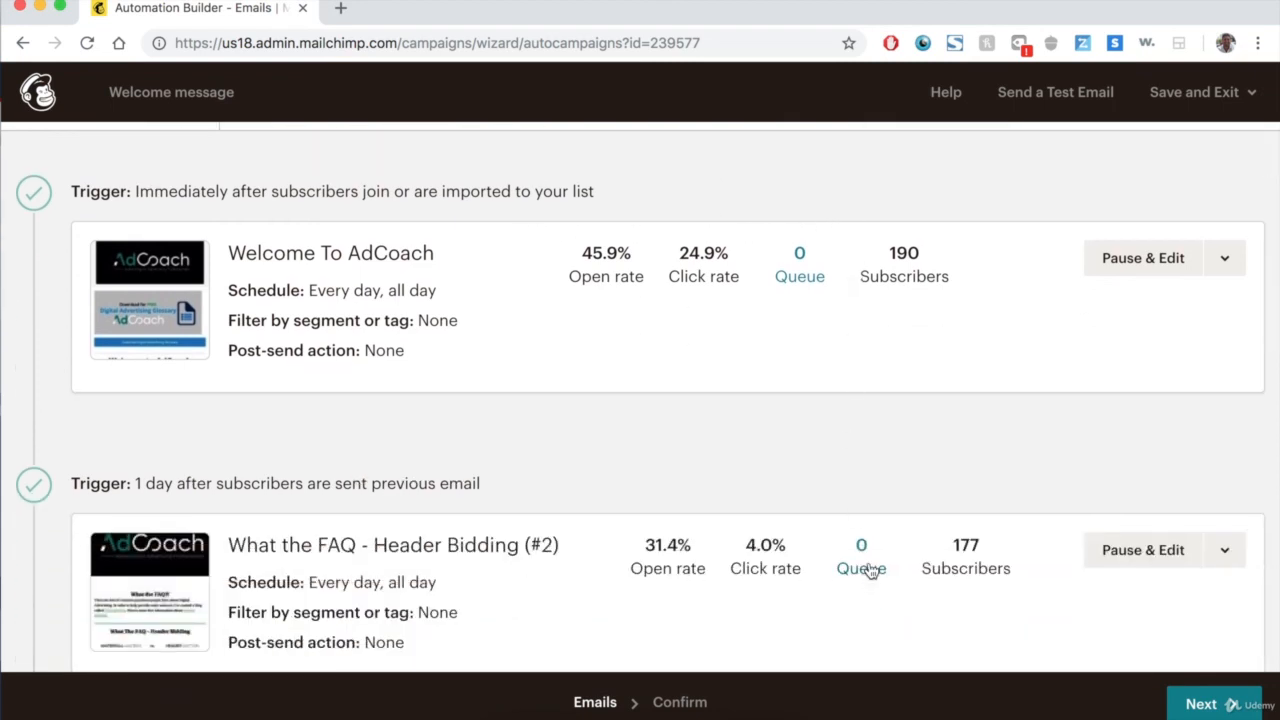
pyautogui.scroll(-4, 869, 568)
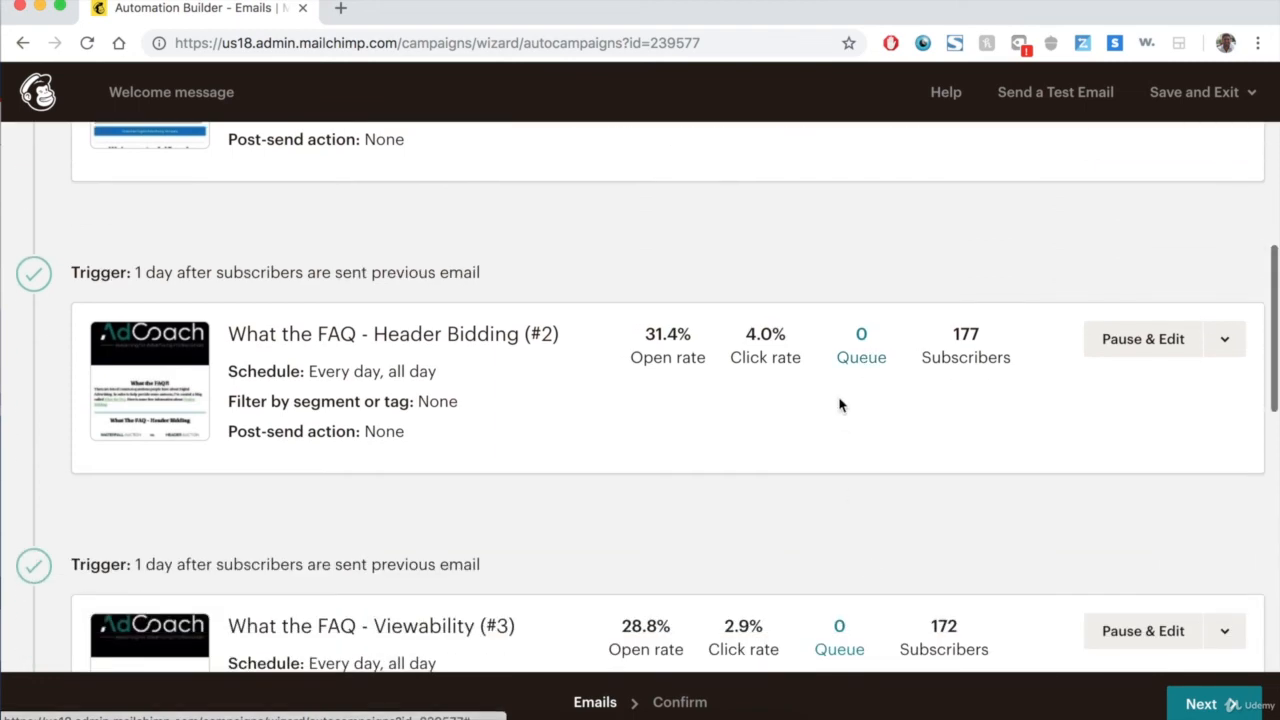
pyautogui.scroll(-3, 846, 380)
pyautogui.scroll(-3, 857, 449)
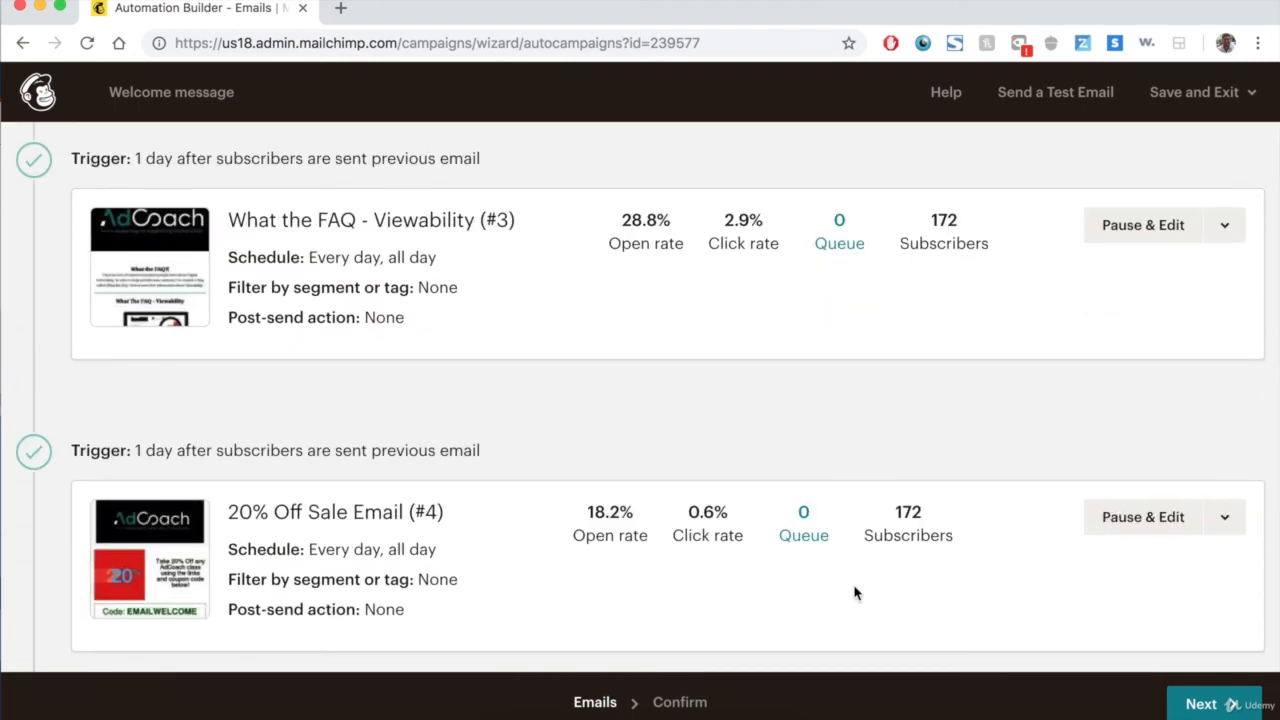
pyautogui.scroll(-4, 866, 565)
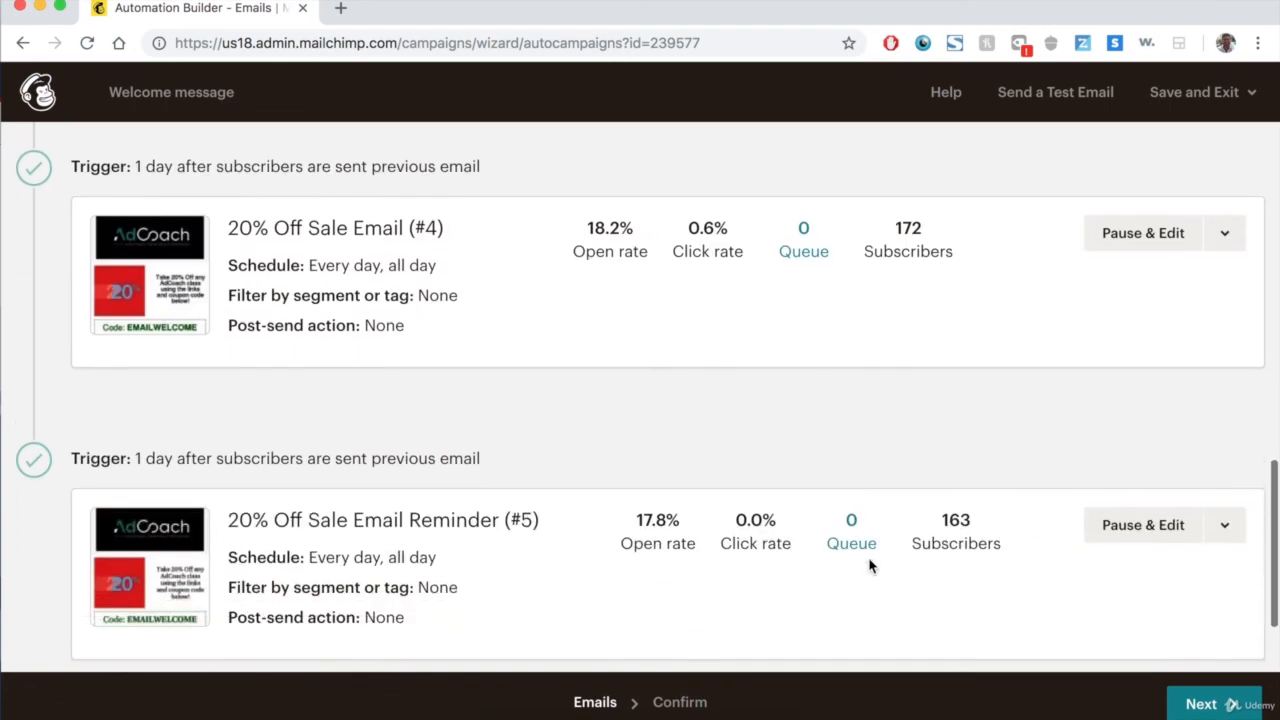
pyautogui.scroll(9, 869, 566)
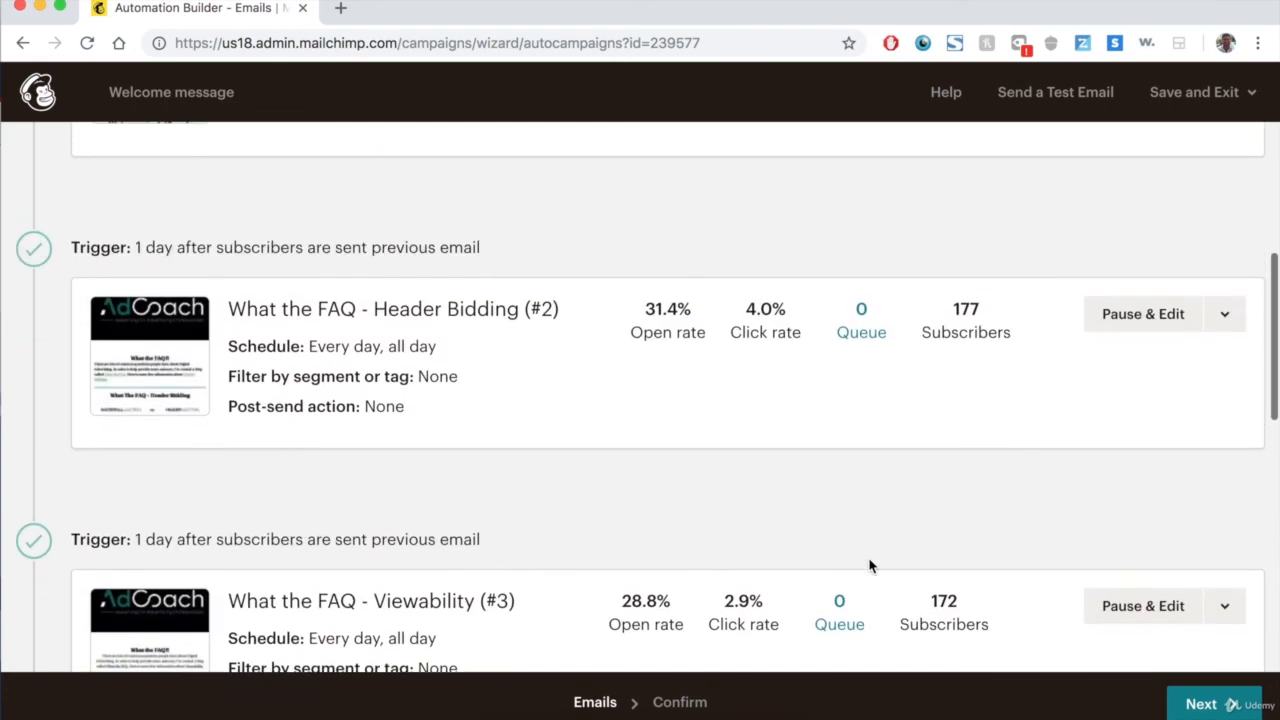
pyautogui.scroll(-9, 869, 566)
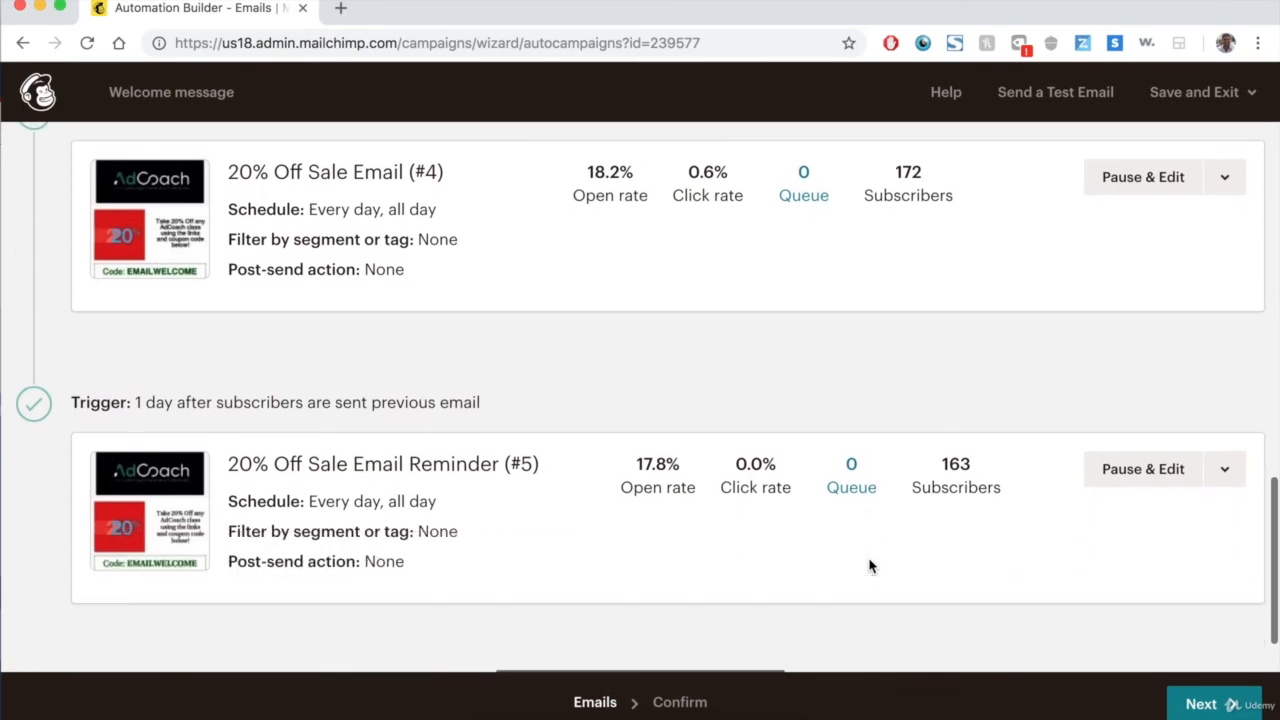
pyautogui.scroll(-2, 871, 429)
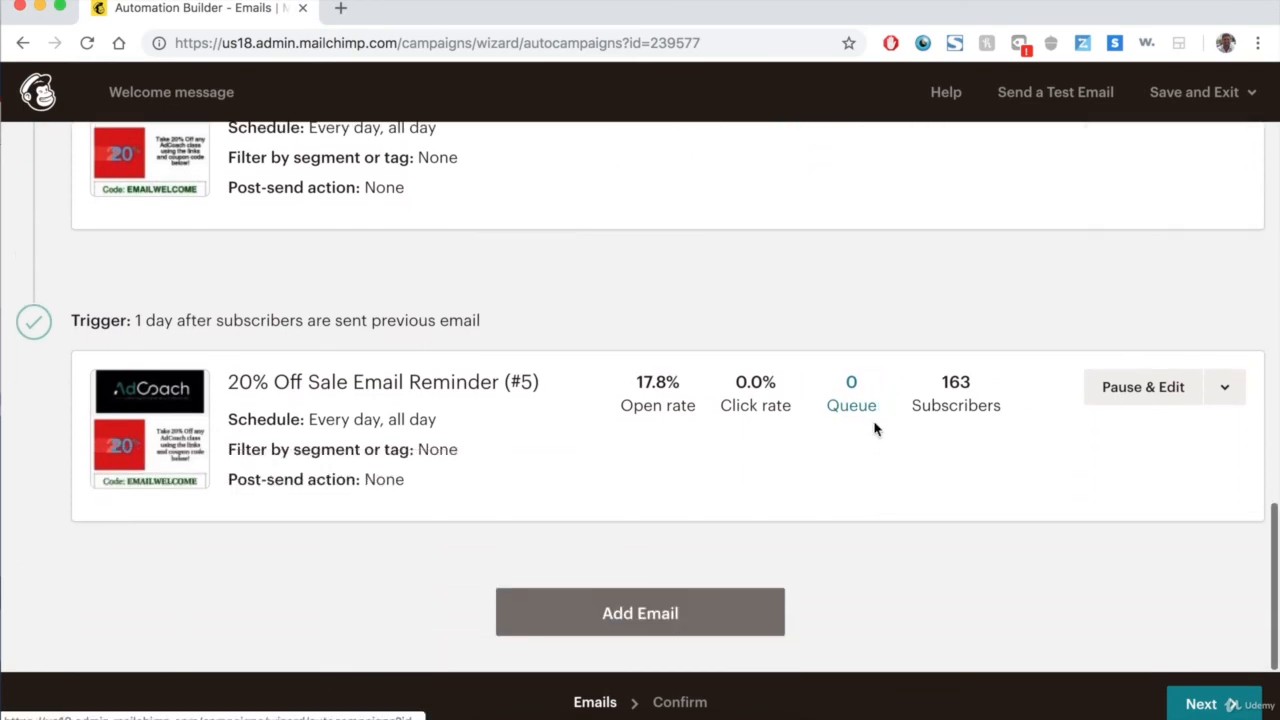
pyautogui.scroll(15, 874, 428)
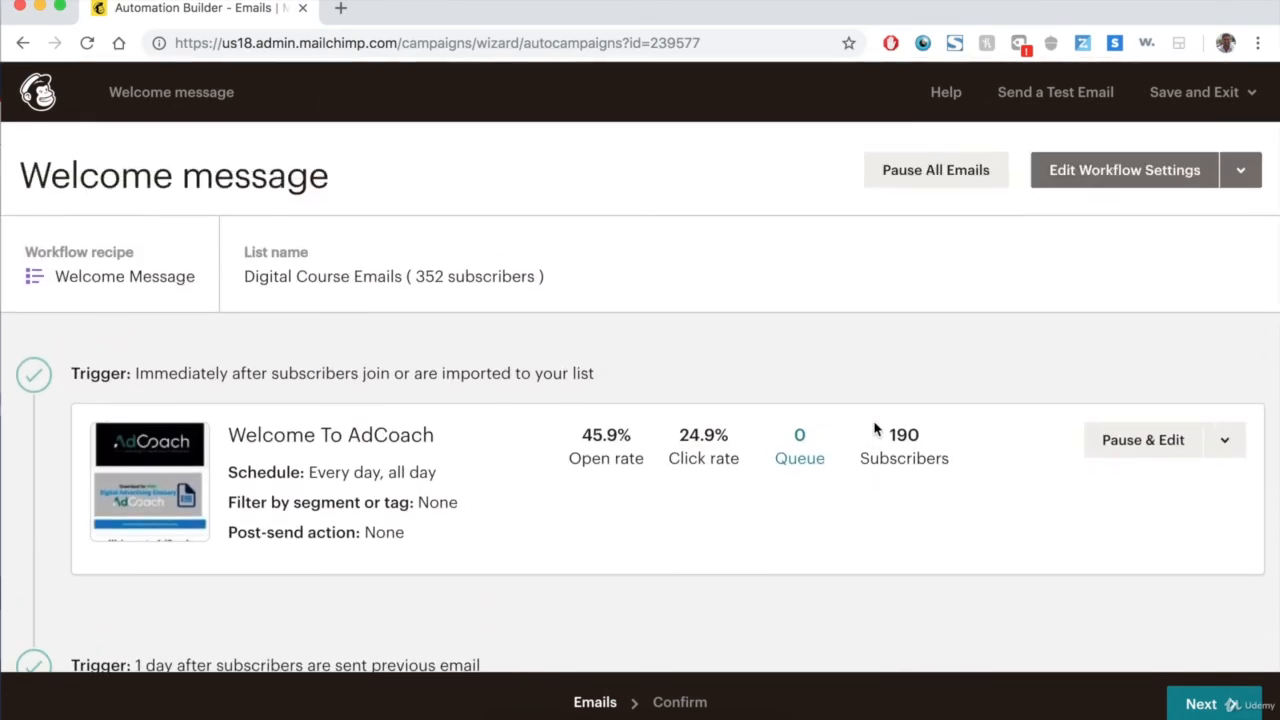